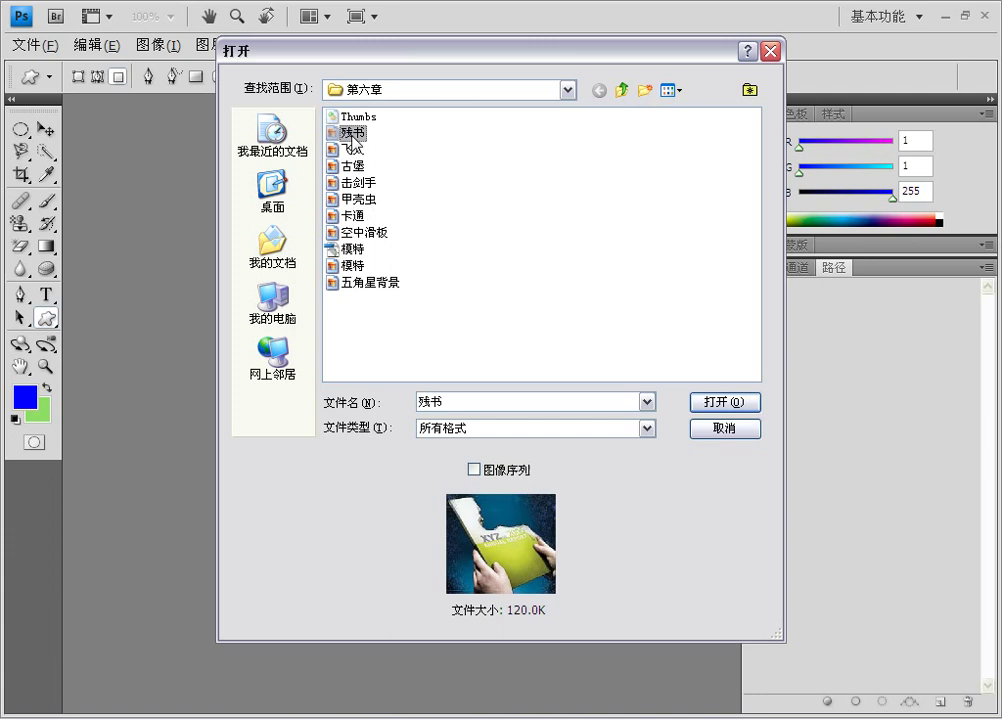
- Open 残书.jpg and display the anchor points of the existing work path around the book and hands with the Pen tool
left_click(727, 403)
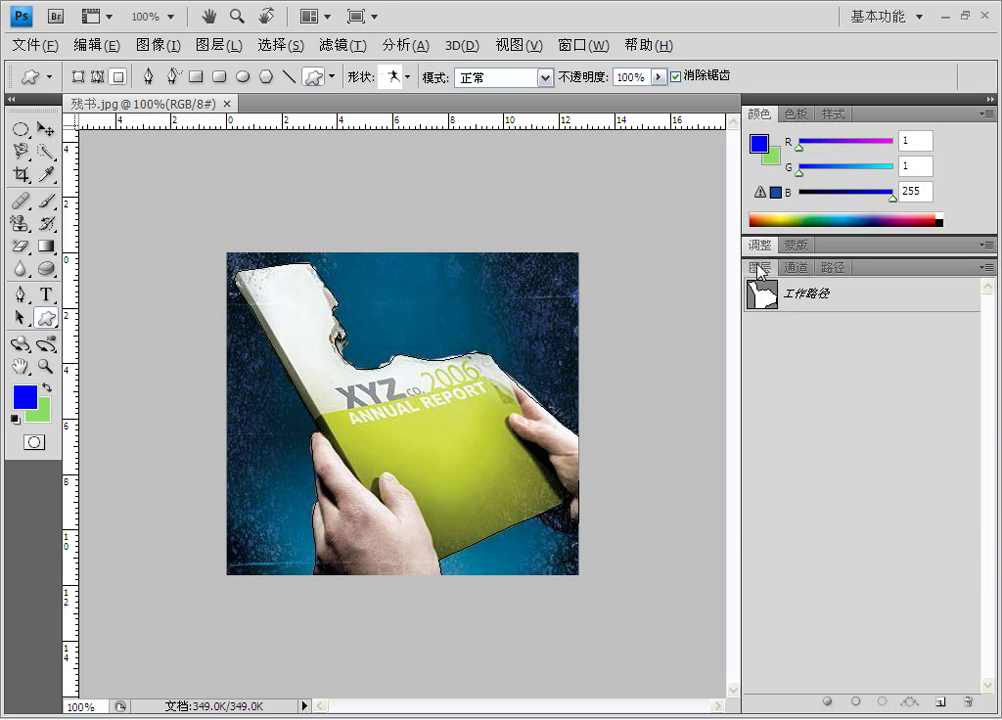
left_click(760, 268)
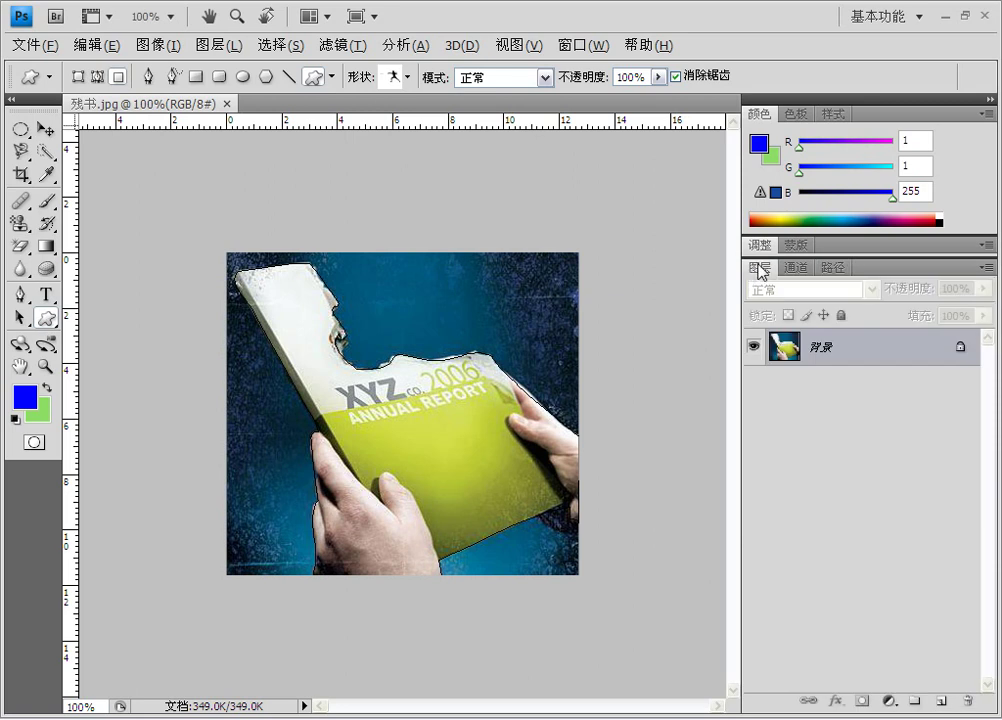
left_click(19, 294)
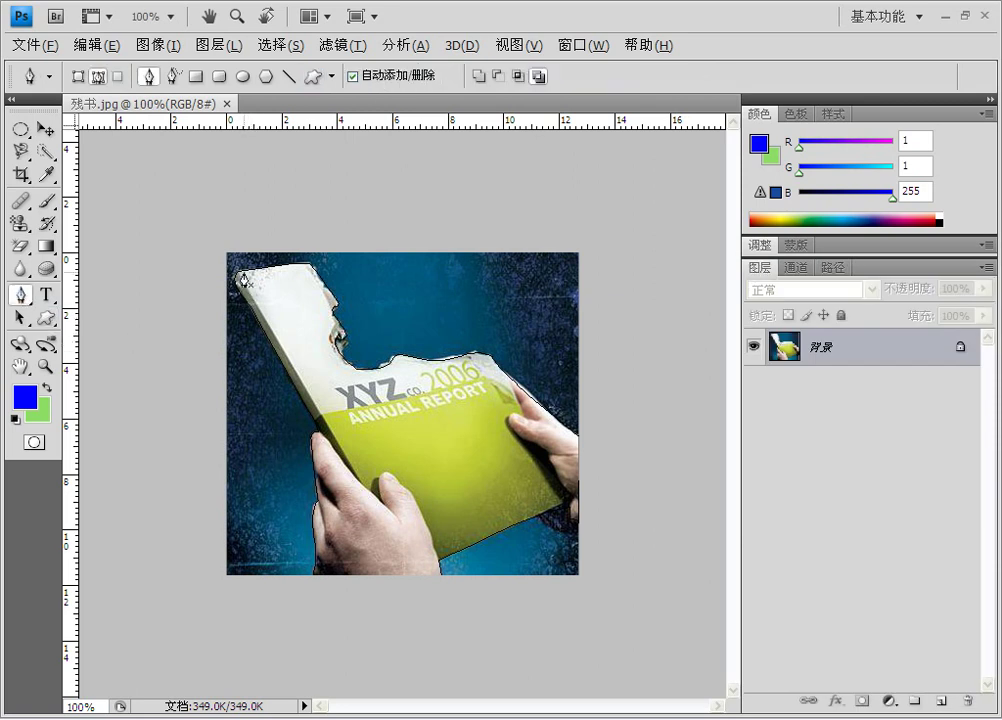
left_click(406, 362)
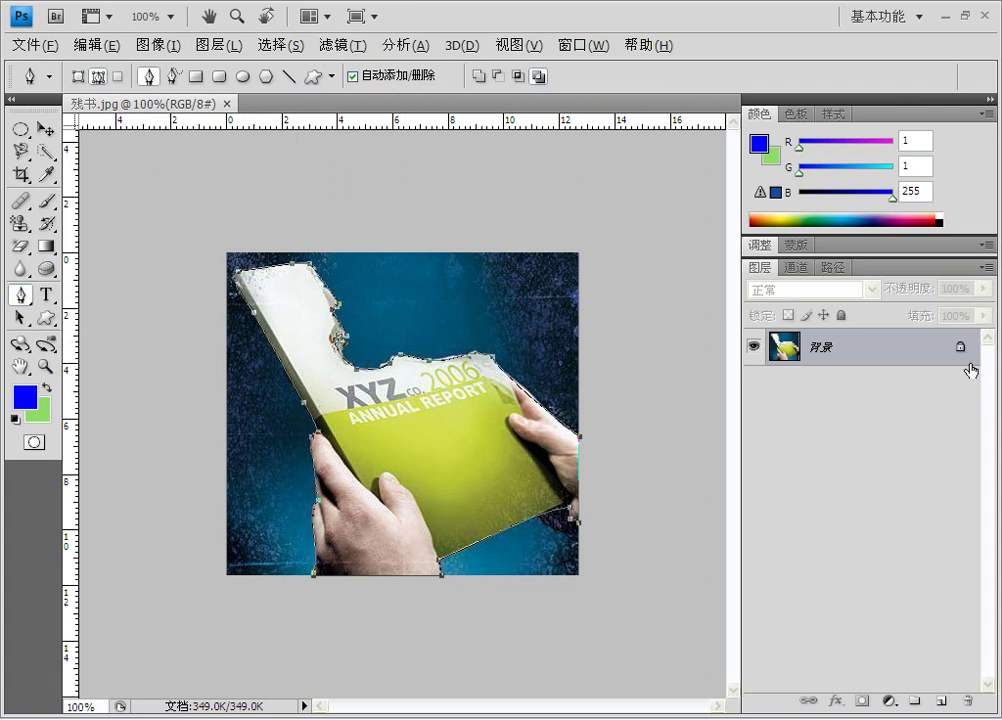
left_click(832, 268)
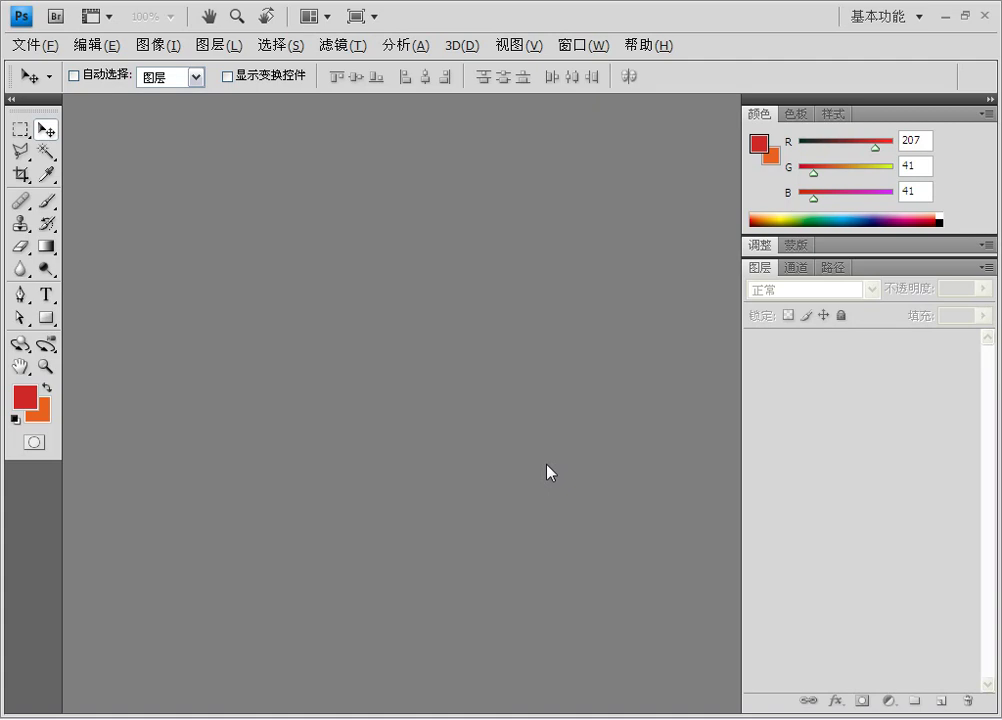
- Open the image 枪 from the 第二章 folder
left_click(42, 45)
left_click(50, 83)
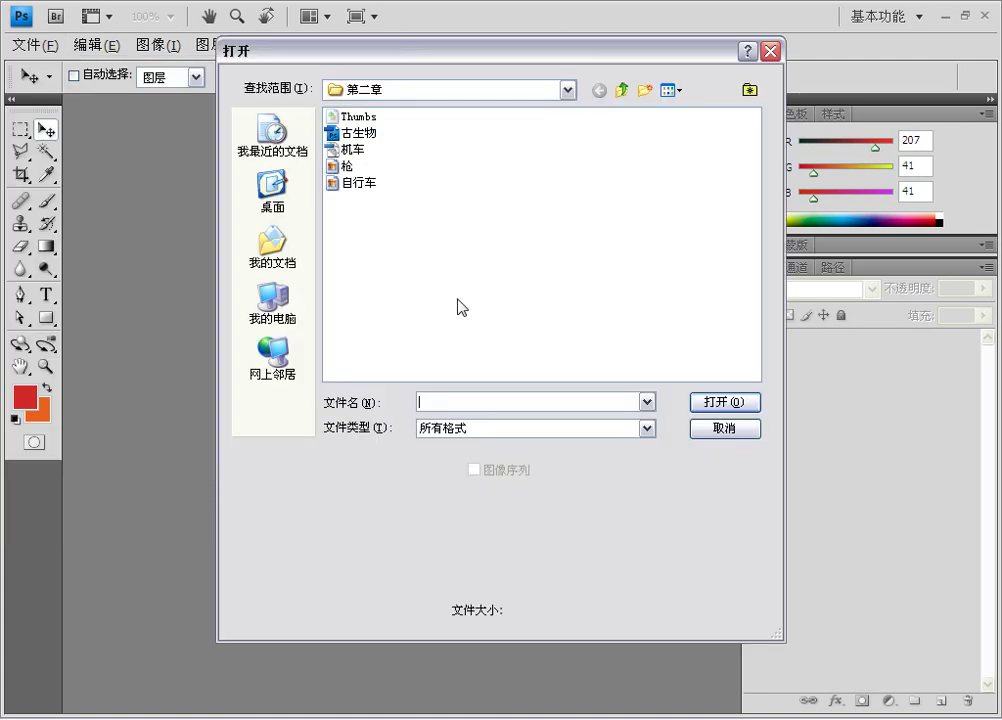
left_click(346, 166)
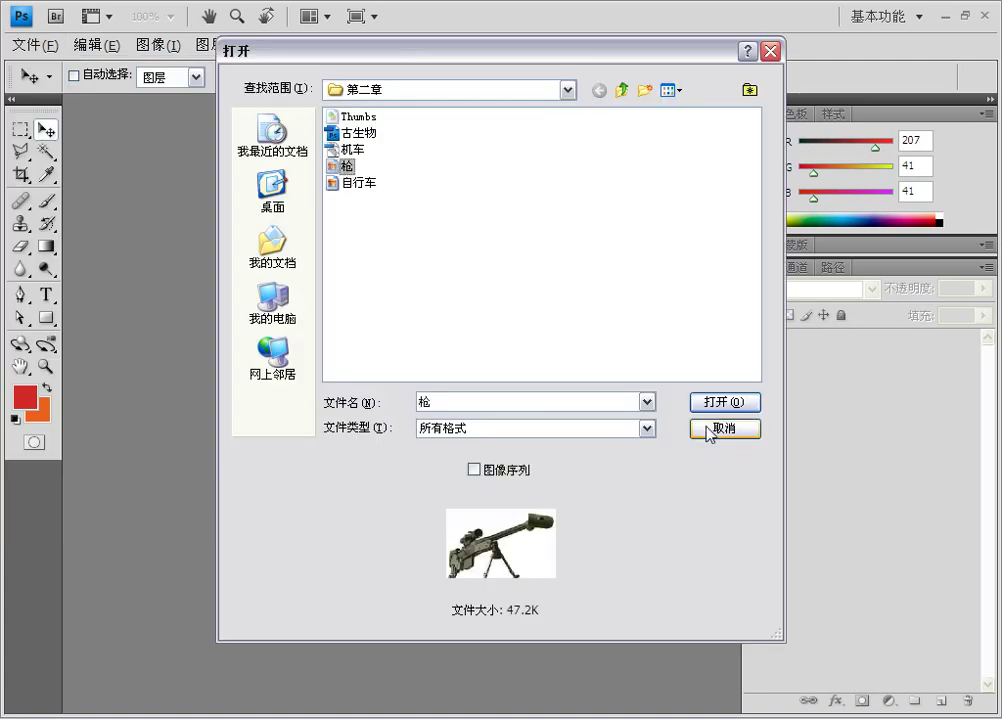
left_click(716, 403)
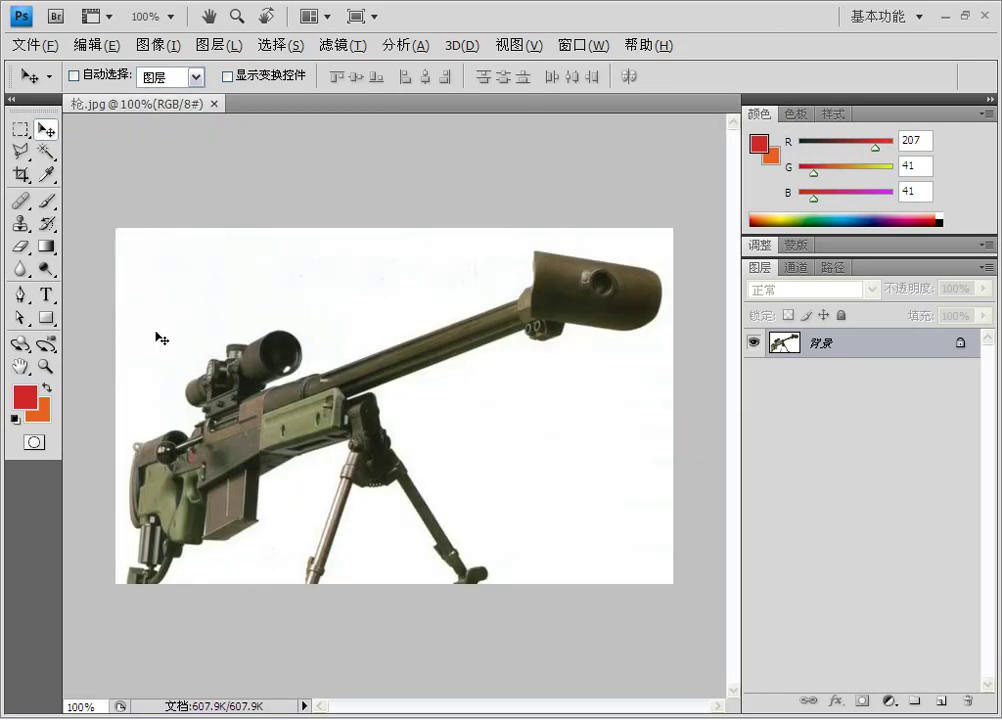
- Add the text "gun" in the white area beside the rifle's bipod with the Horizontal Type tool and commit it
left_click(46, 294)
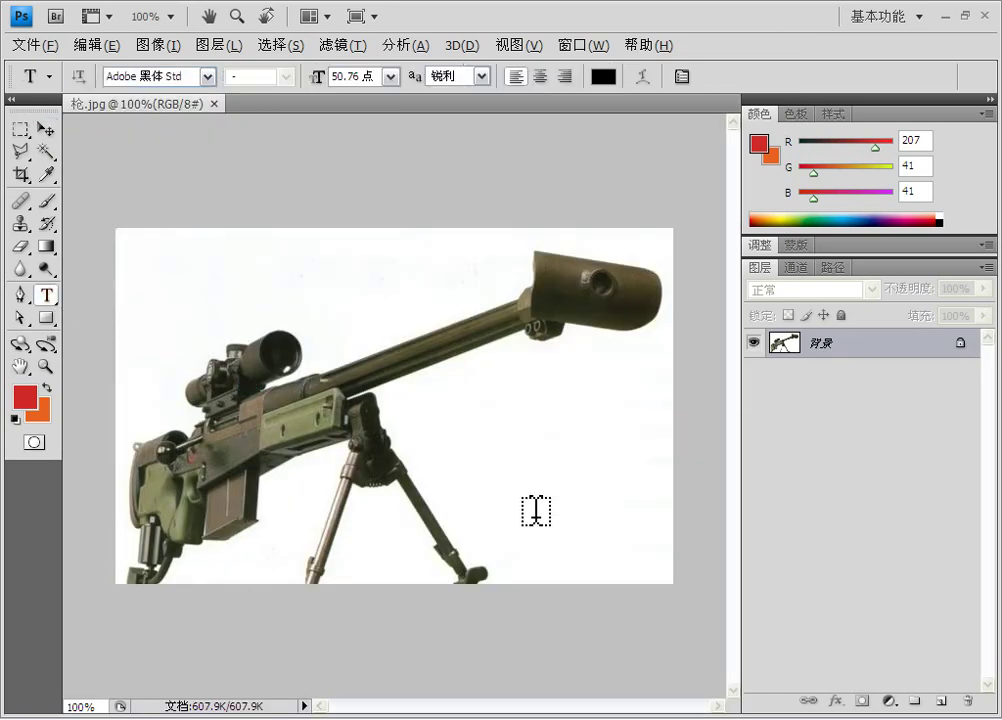
left_click(503, 472)
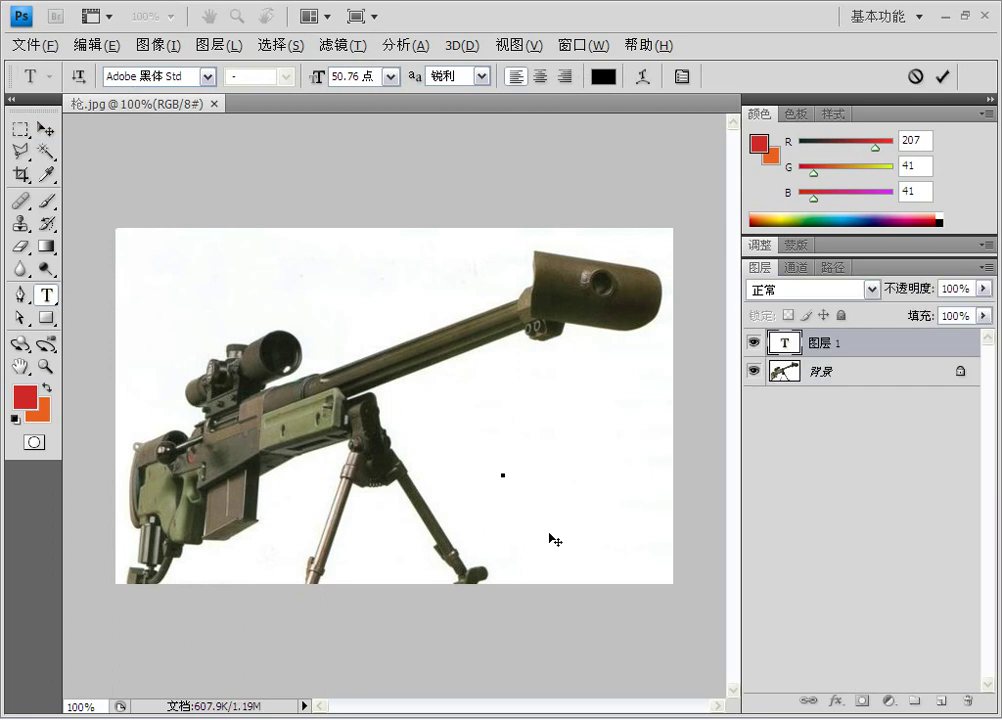
type("gun")
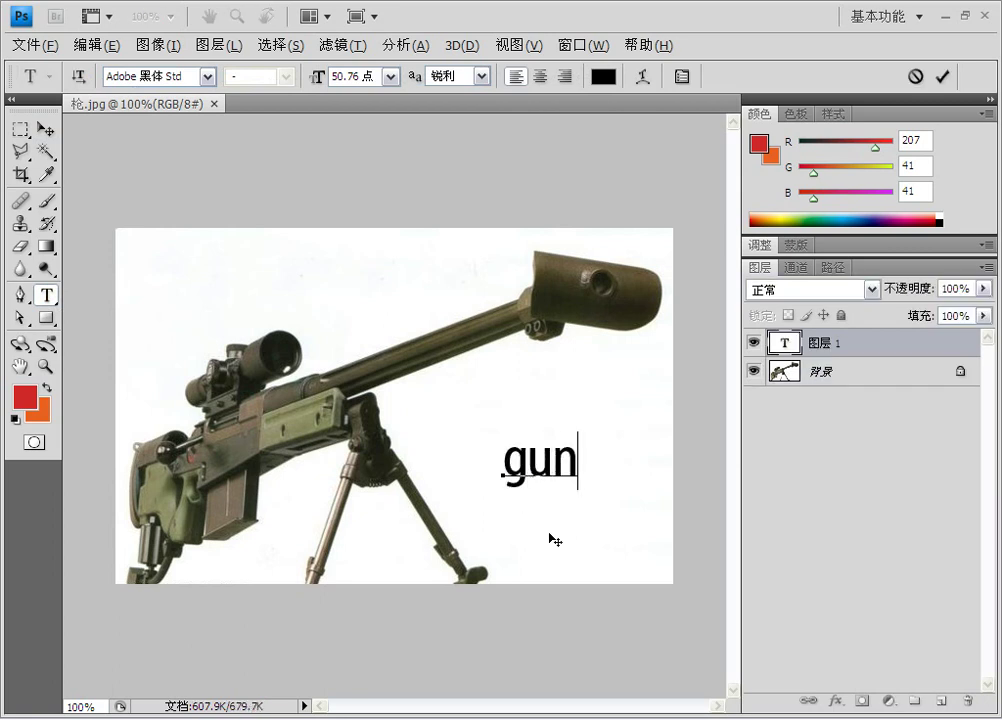
left_click(46, 130)
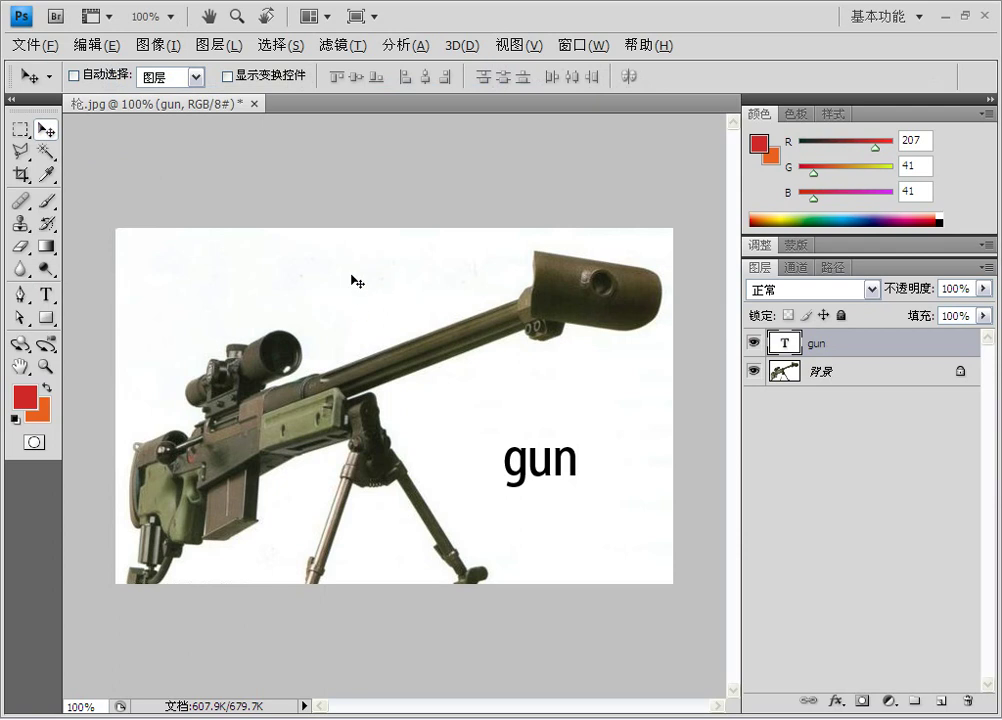
- Show the grid over the image and move the "gun" text down toward the lower-right corner of the picture along the grid lines
left_click(520, 45)
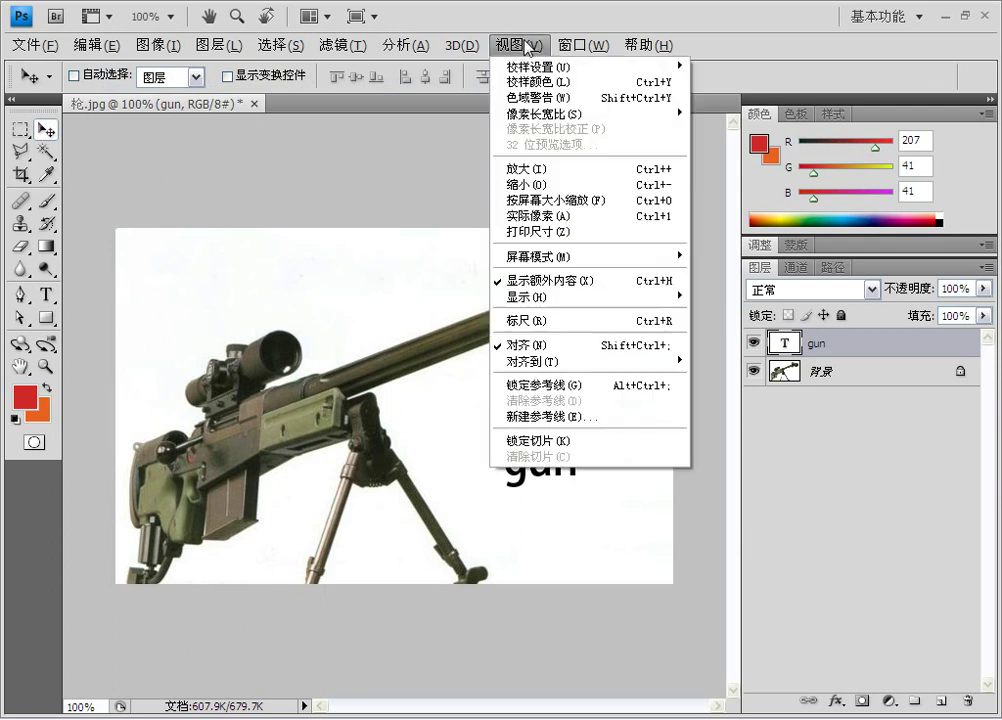
mouse_move(551, 309)
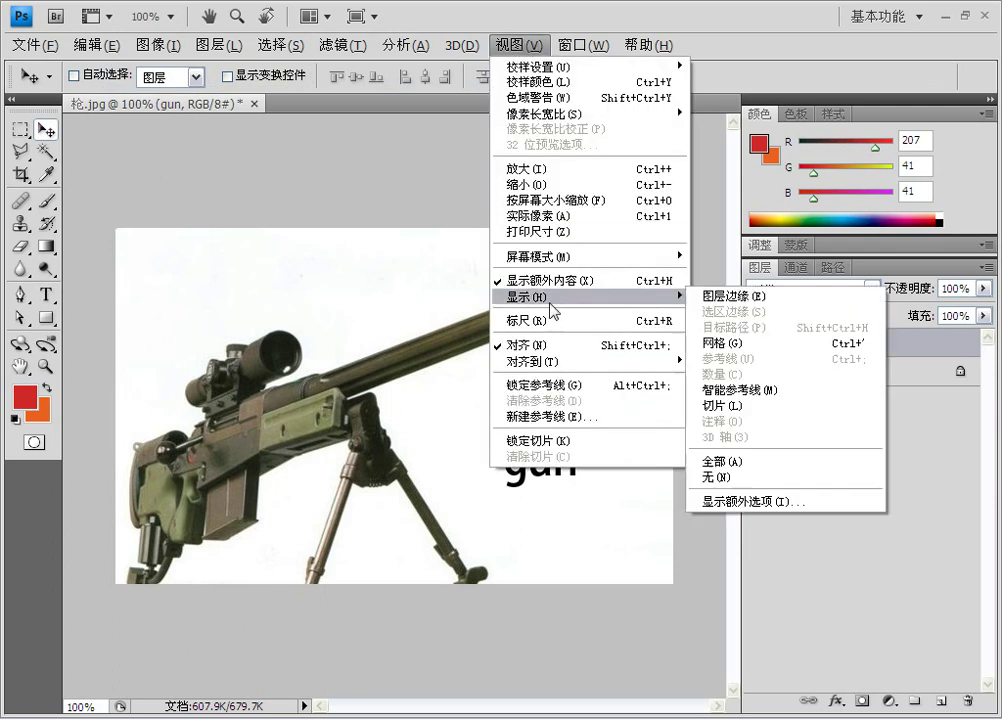
left_click(736, 342)
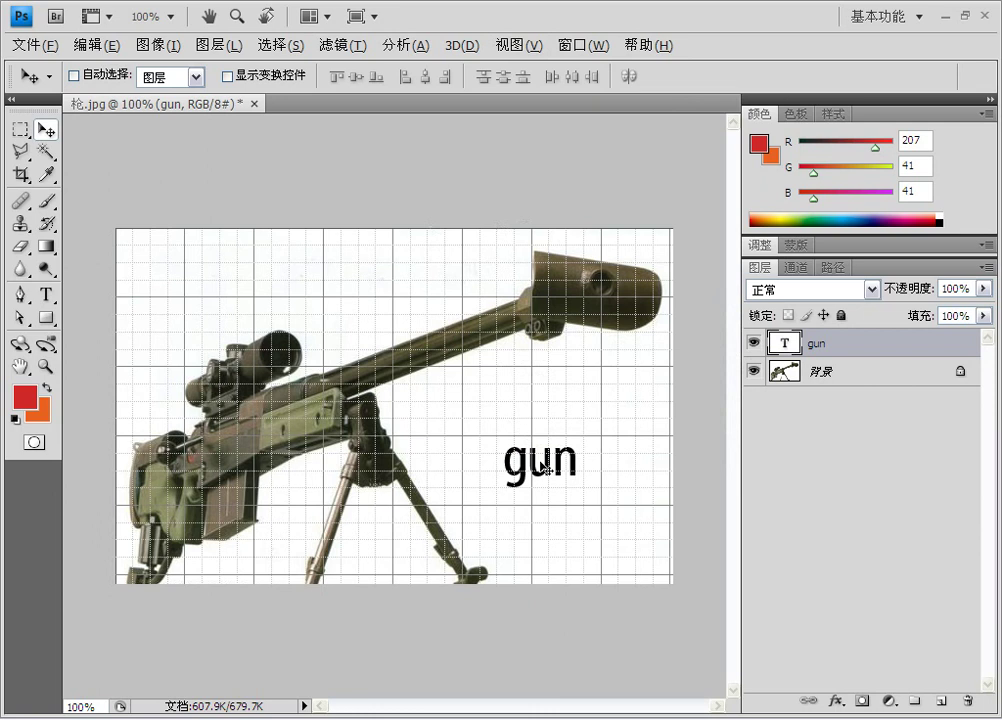
left_click_drag(543, 464, 573, 526)
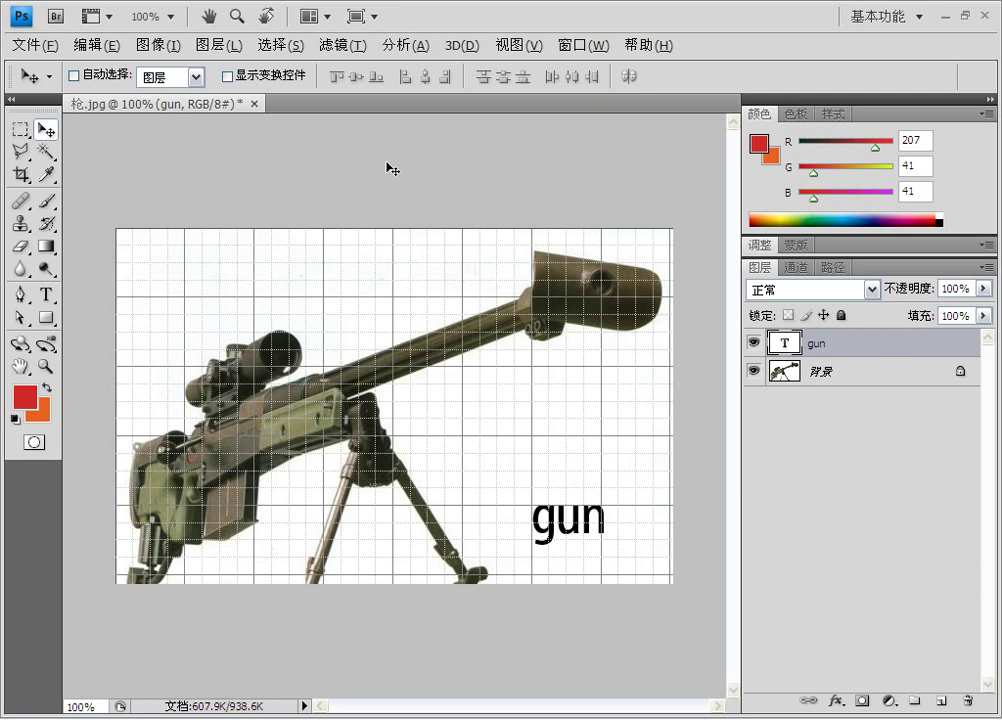
- Hide the grid over the rifle image
left_click(520, 45)
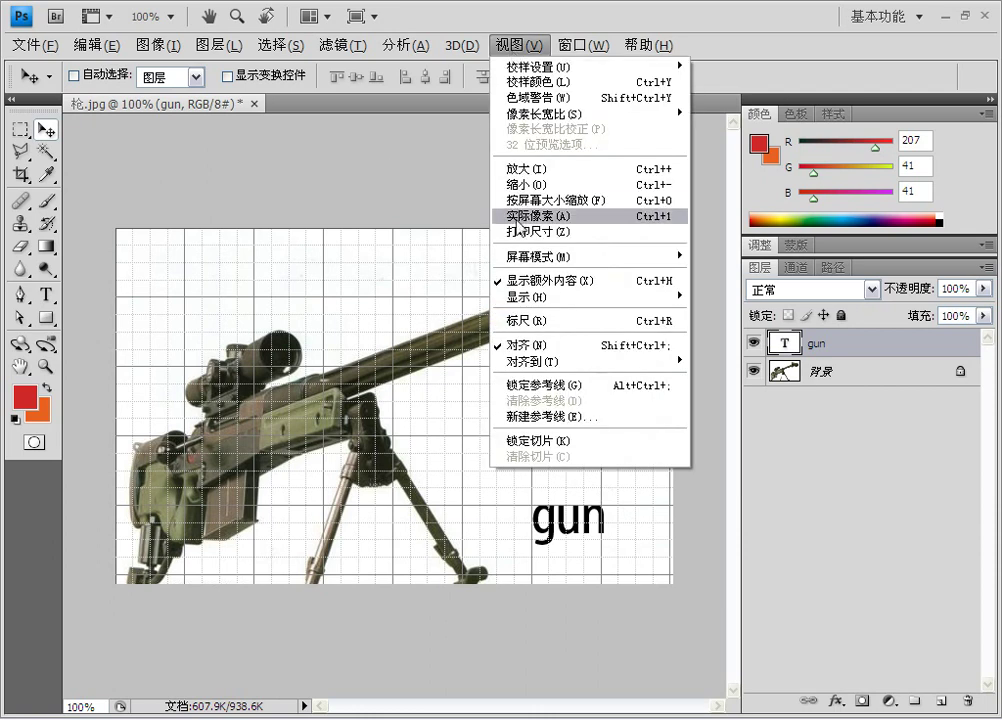
mouse_move(500, 297)
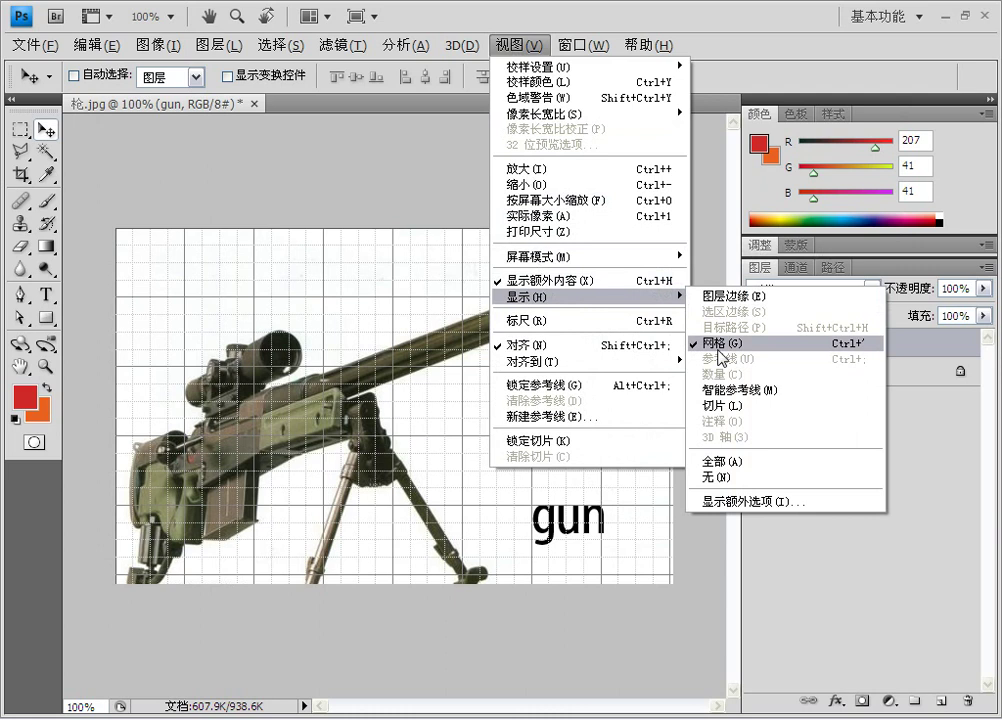
left_click(712, 343)
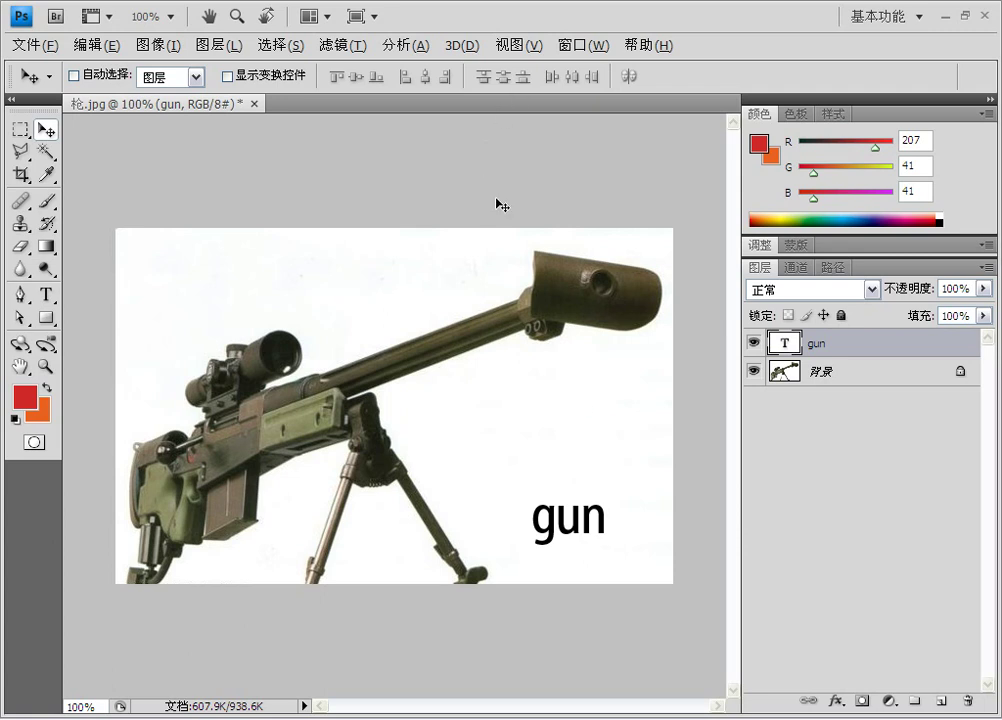
- Show the rulers and place a horizontal guide at about 9 and a vertical guide at about 14 near the "gun" text
key("ctrl+r")
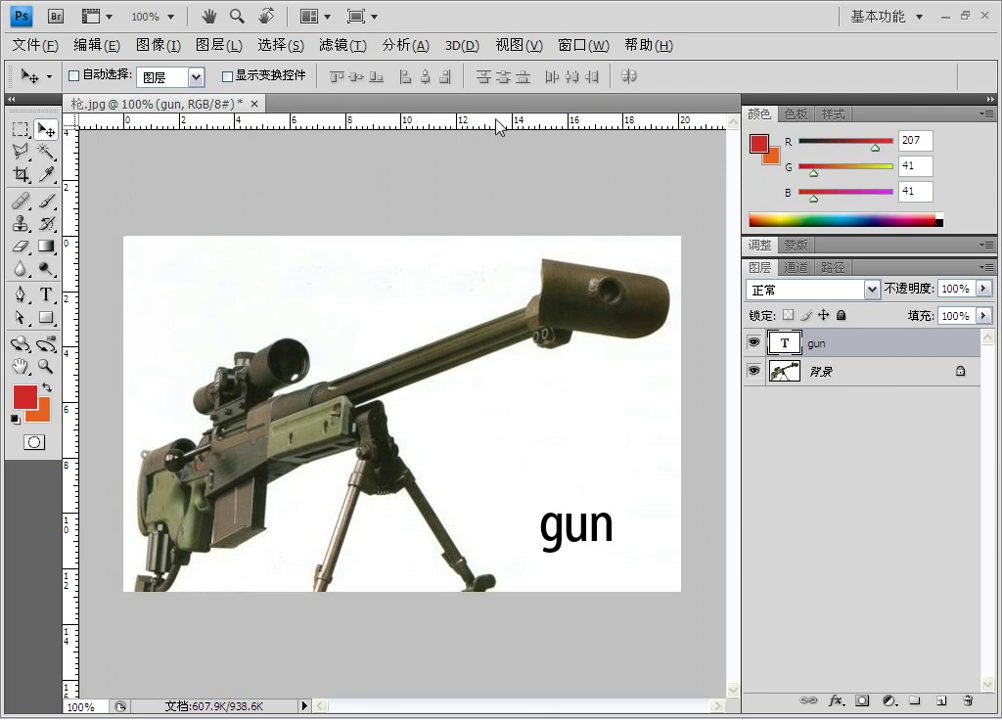
left_click_drag(494, 124, 467, 488)
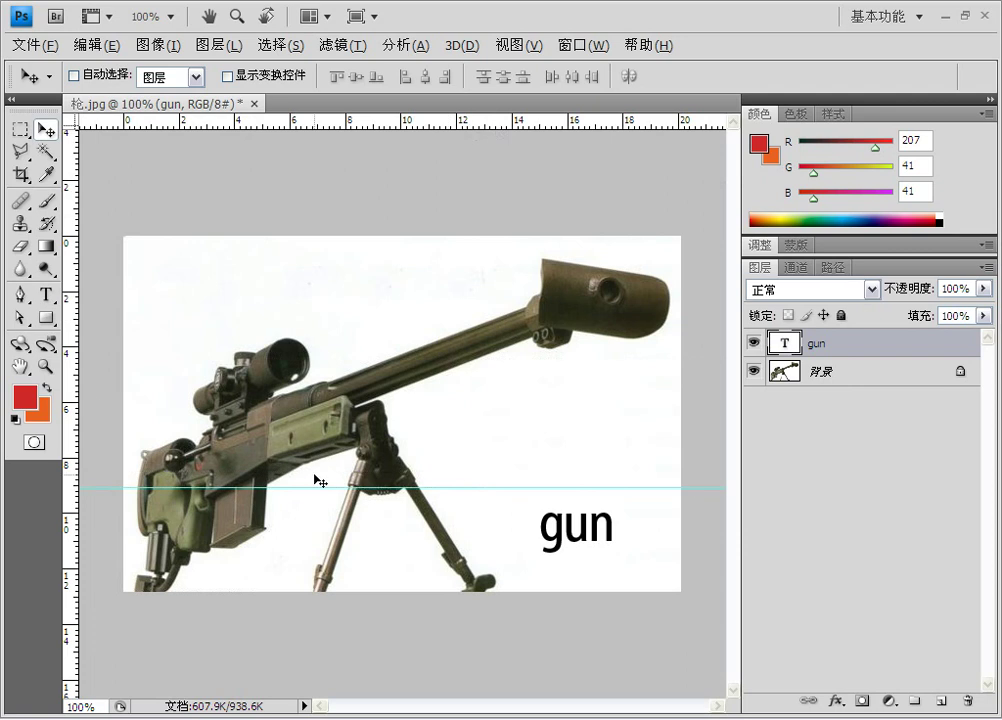
left_click_drag(73, 394, 511, 418)
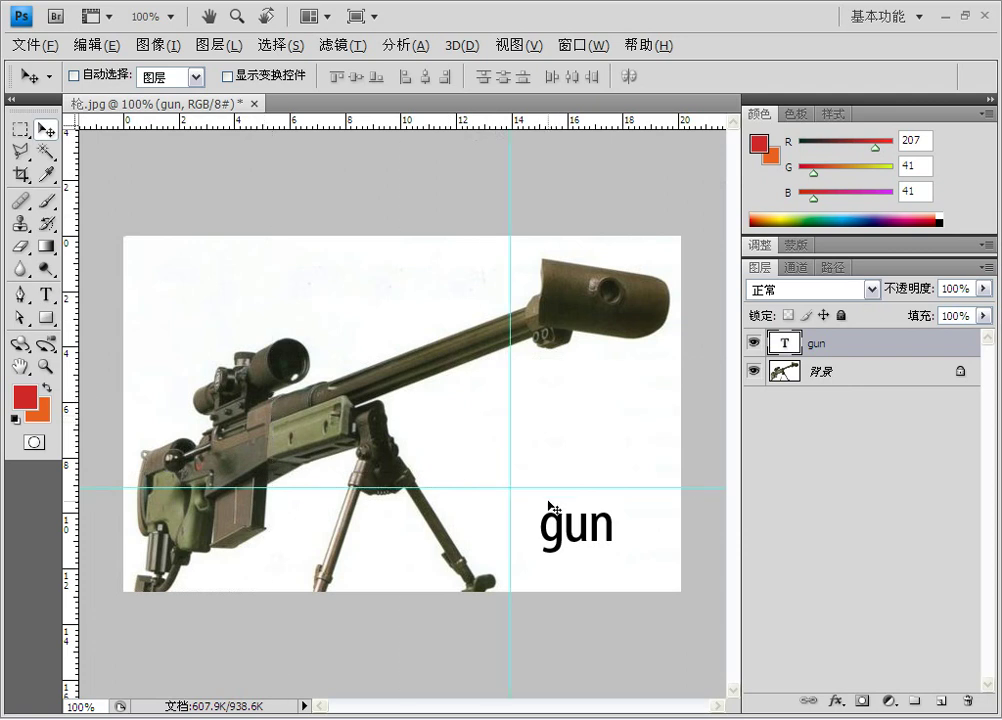
- Check that snapping to guides is enabled and move the "gun" text up to the intersection of the two guides
left_click(520, 45)
mouse_move(551, 361)
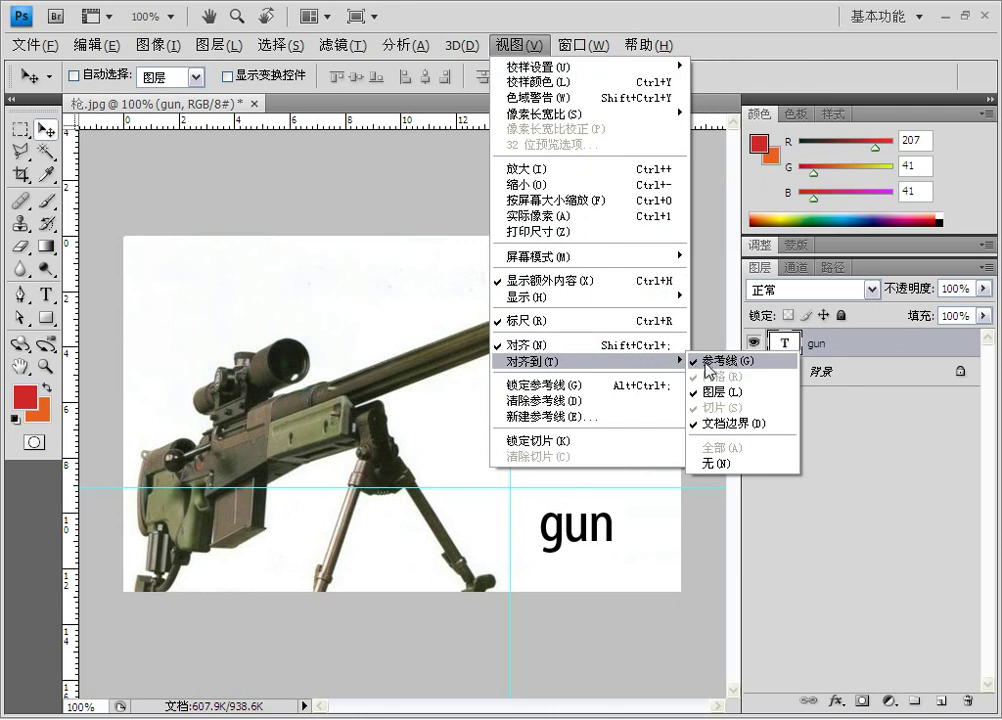
left_click(711, 331)
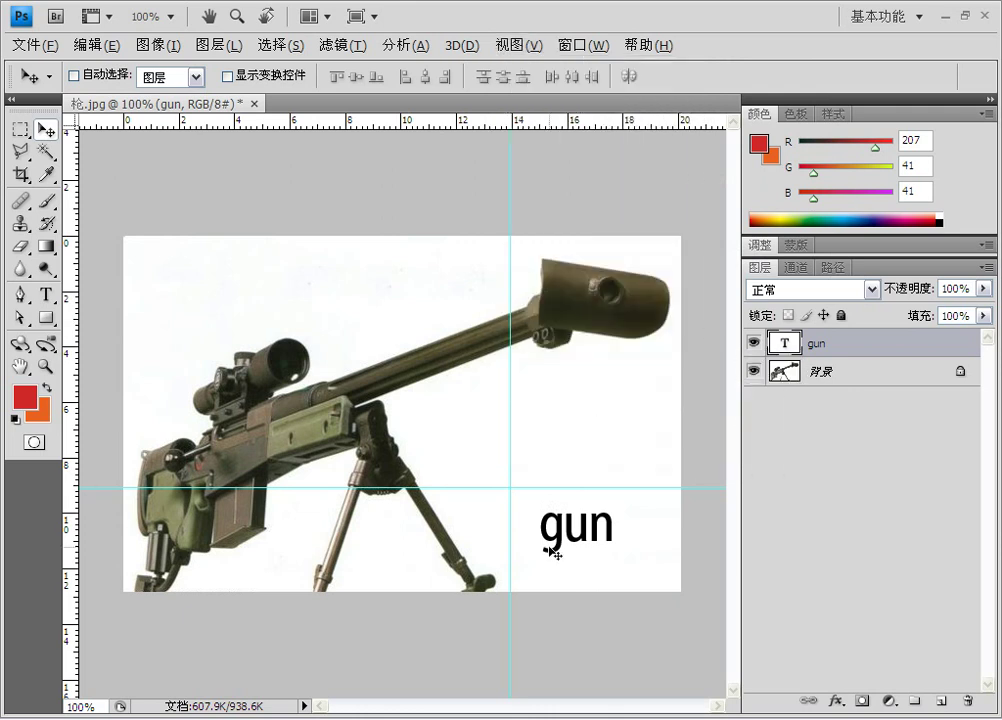
left_click_drag(580, 530, 546, 513)
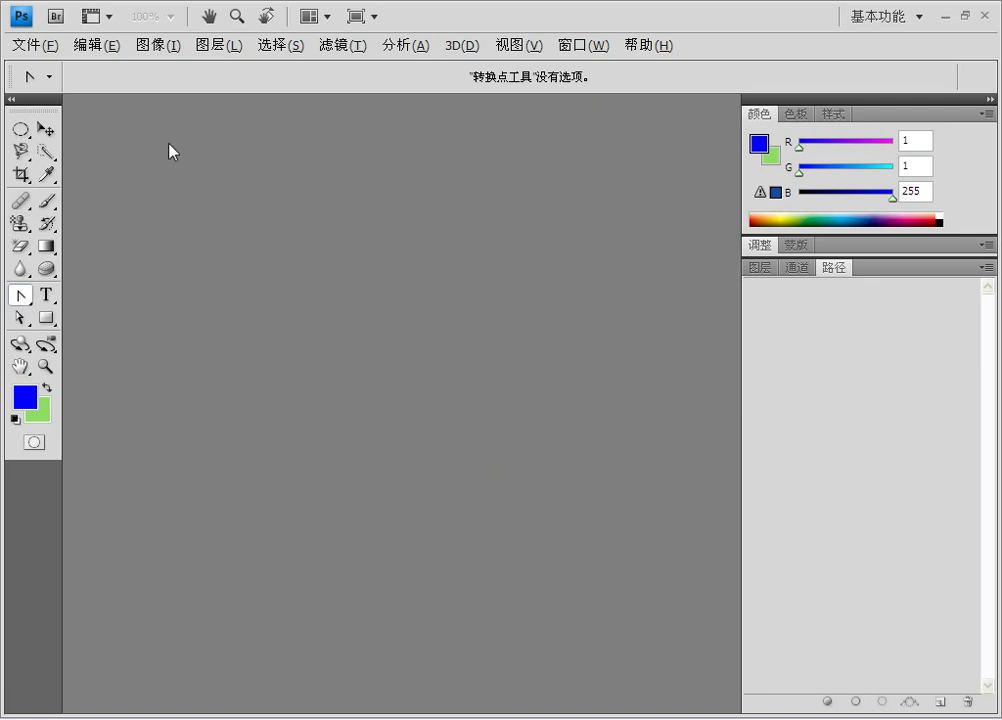
- Open the image 空中滑板 from the 第六章 folder
left_click(44, 46)
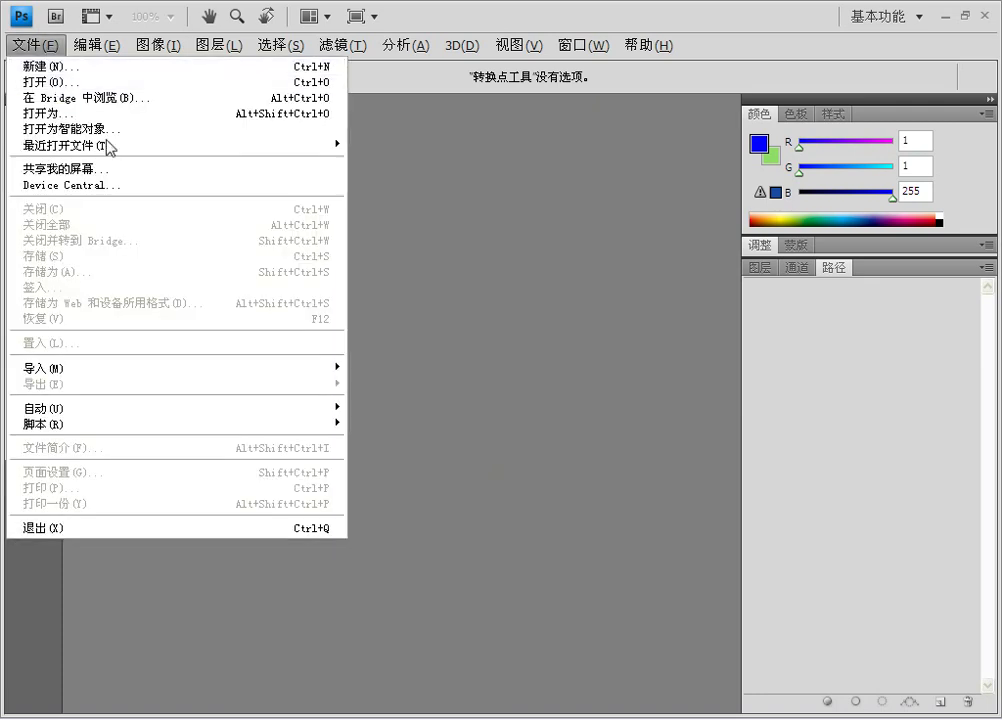
left_click(40, 81)
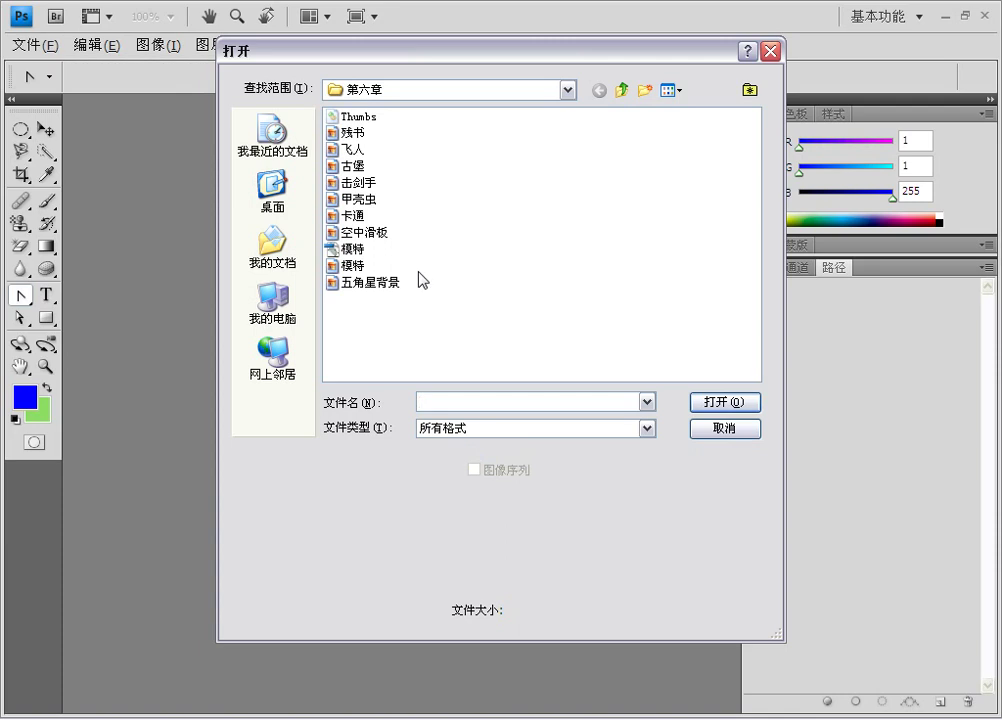
left_click(370, 233)
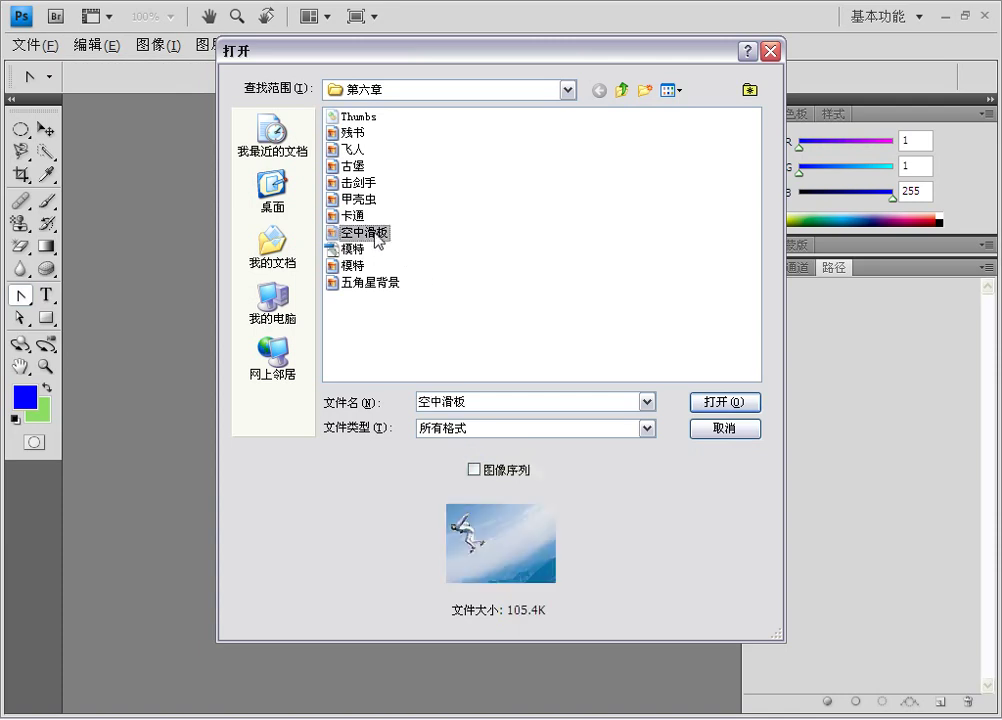
left_click(735, 402)
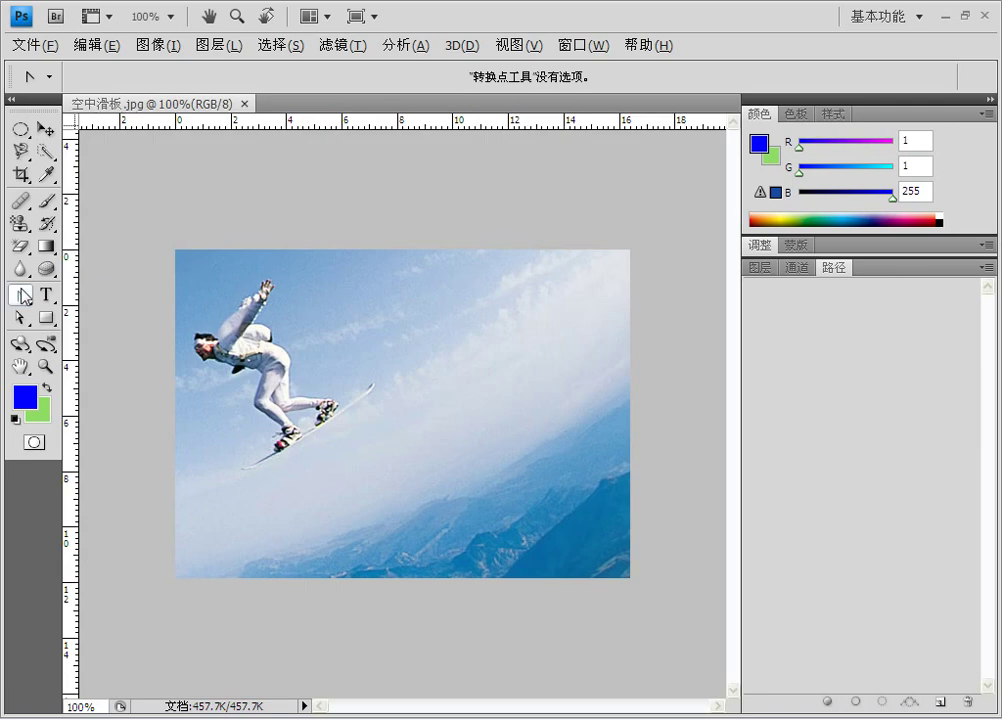
- Draw a straight, nearly horizontal Pen tool path from the snowboard's lower tip to about 13.5 on the horizontal ruler
left_click_drag(20, 294, 70, 295)
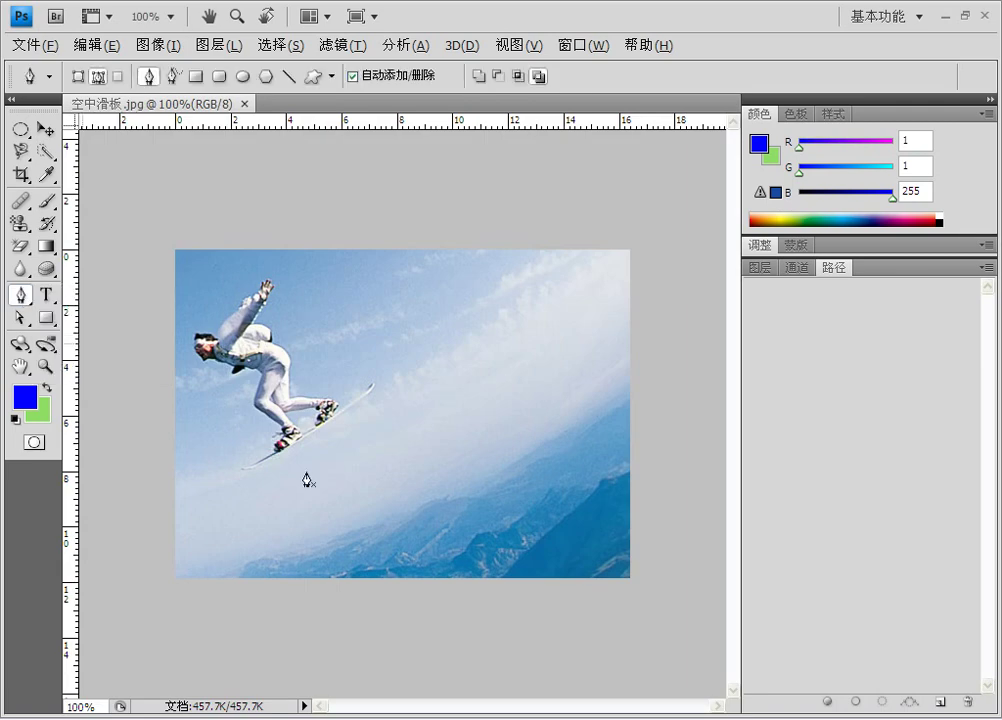
left_click(245, 472)
left_click(548, 478)
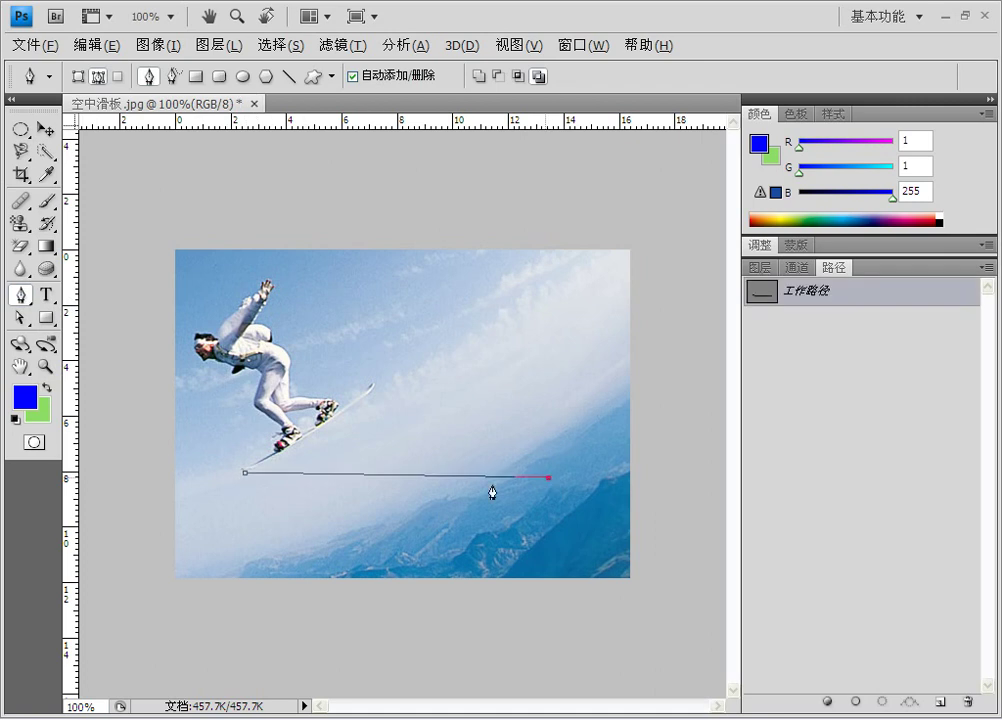
- Bend the path into an upward arc by pulling long direction handles from its end anchor with the Convert Point tool, and hide the path
right_click(20, 294)
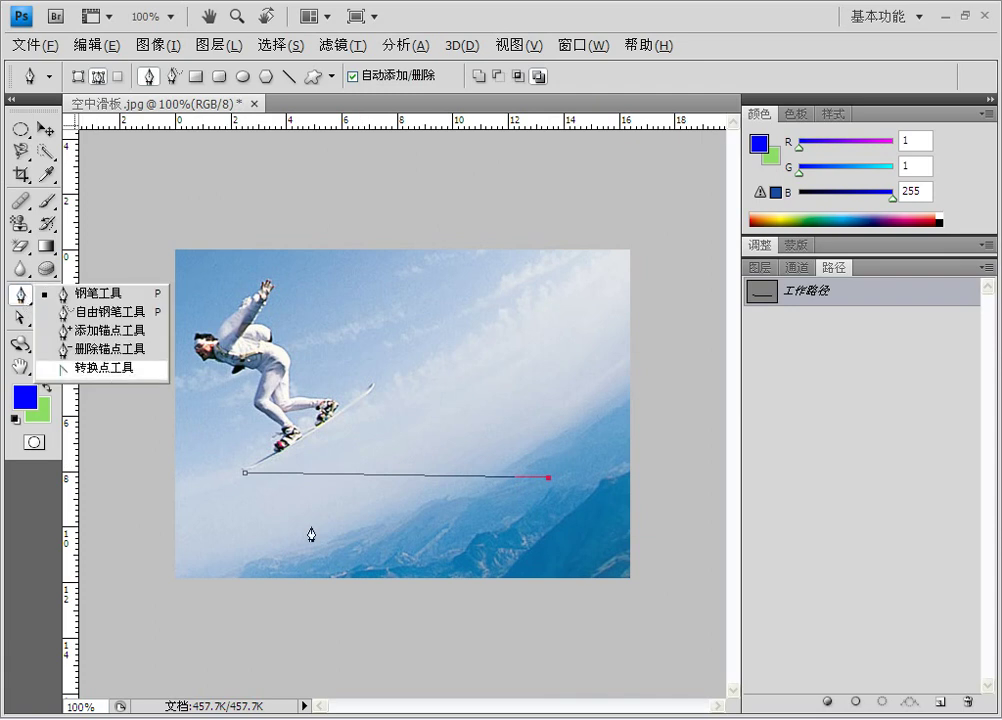
left_click(61, 370)
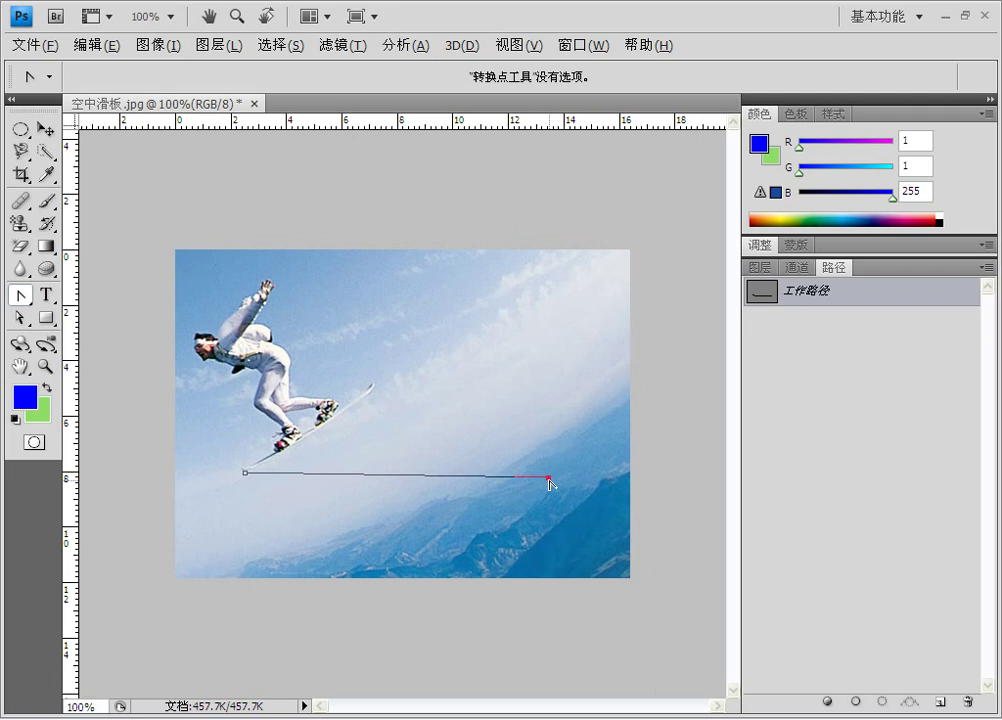
left_click_drag(555, 487, 574, 670)
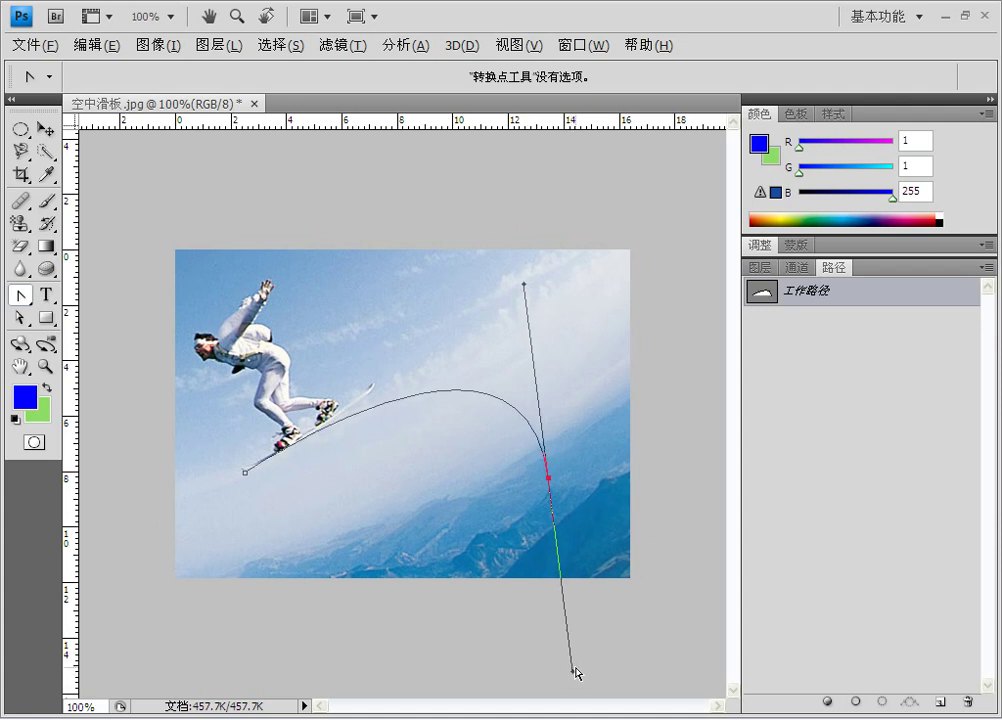
key("Return")
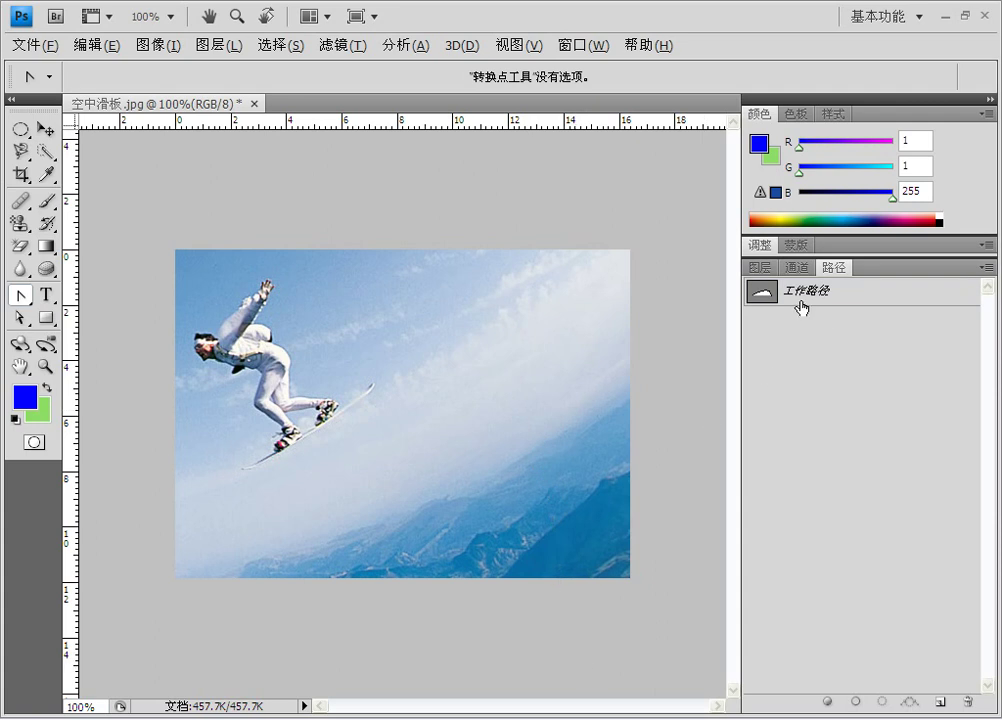
- Show the work path (工作路径) on the snowboard image again
left_click(767, 305)
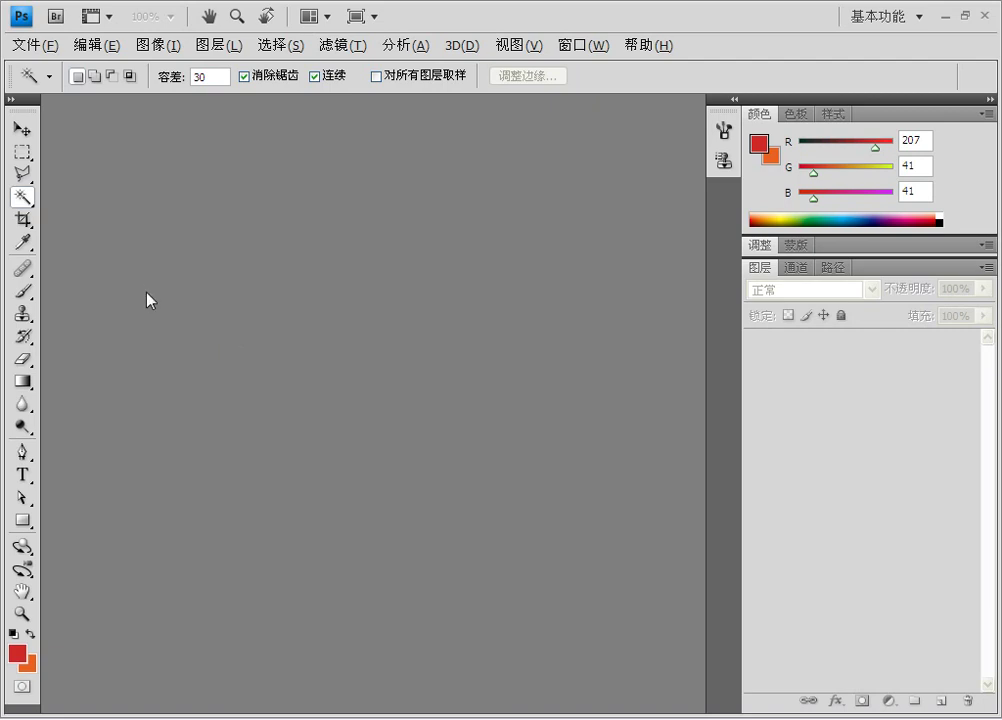
- Undock the toolbox as a floating panel over the workspace and switch it to the two-column layout
left_click(11, 99)
left_click(11, 100)
left_click_drag(20, 102, 236, 130)
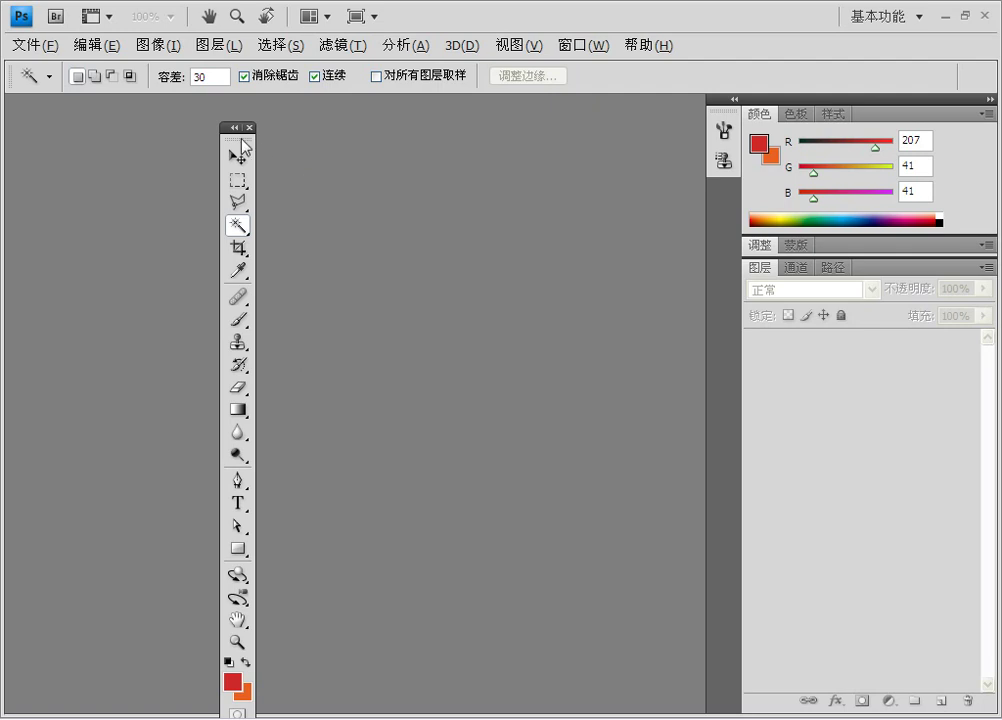
left_click_drag(237, 140, 262, 134)
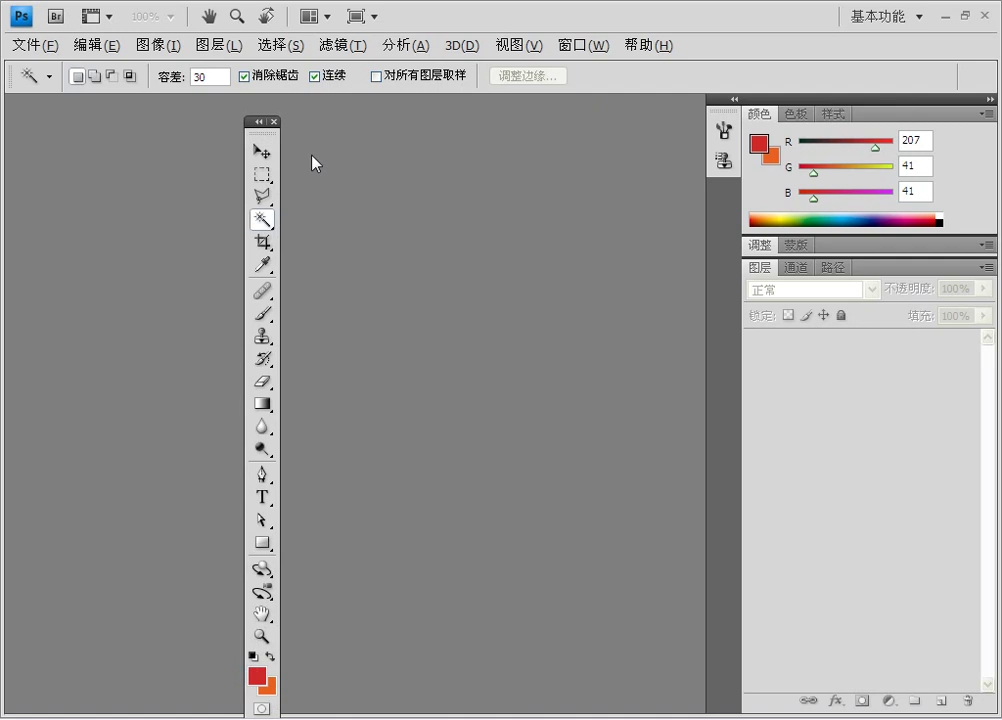
left_click(259, 122)
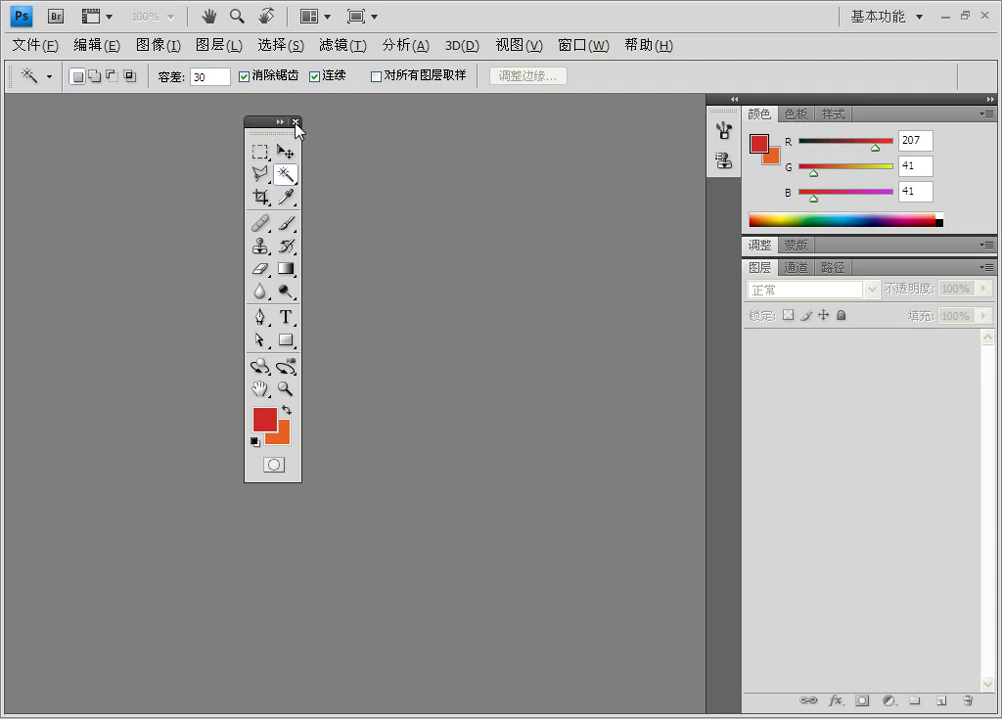
- Close the floating toolbox and show it again
left_click(296, 122)
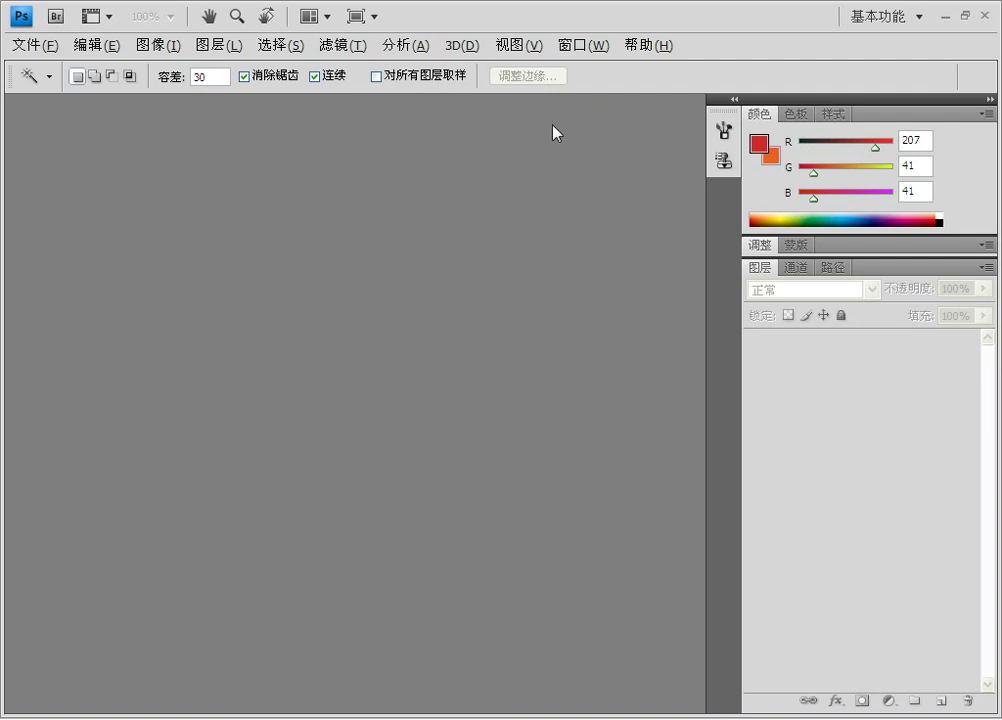
left_click(578, 46)
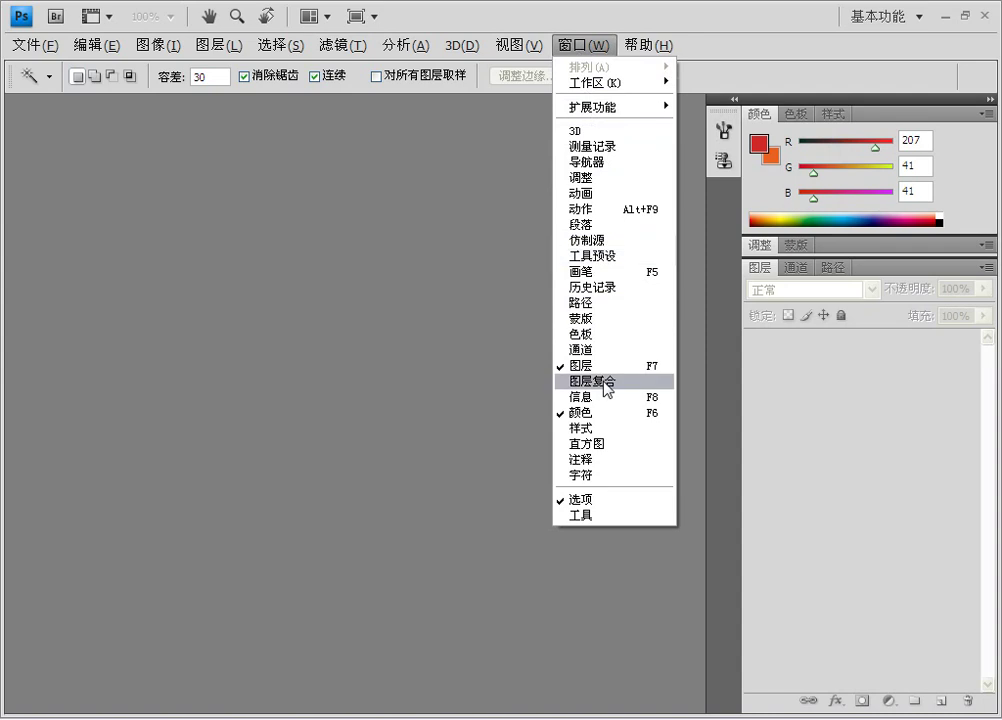
left_click(603, 516)
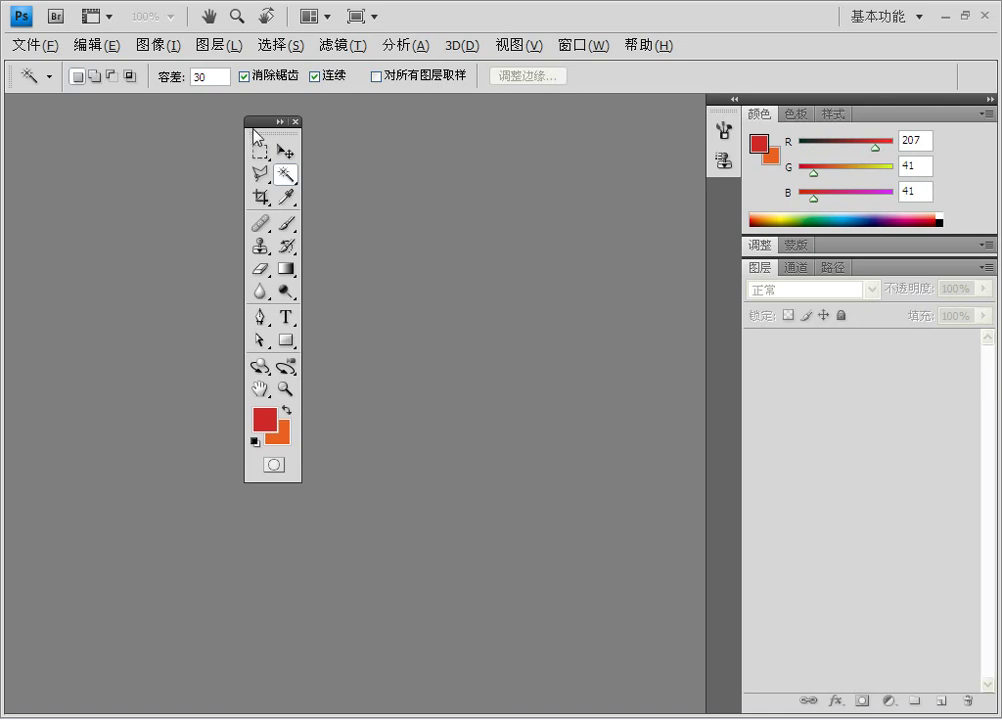
- Dock the toolbox at the workspace's left edge, move it beside the right-hand panels, and return it to the left edge
left_click_drag(262, 132, 18, 148)
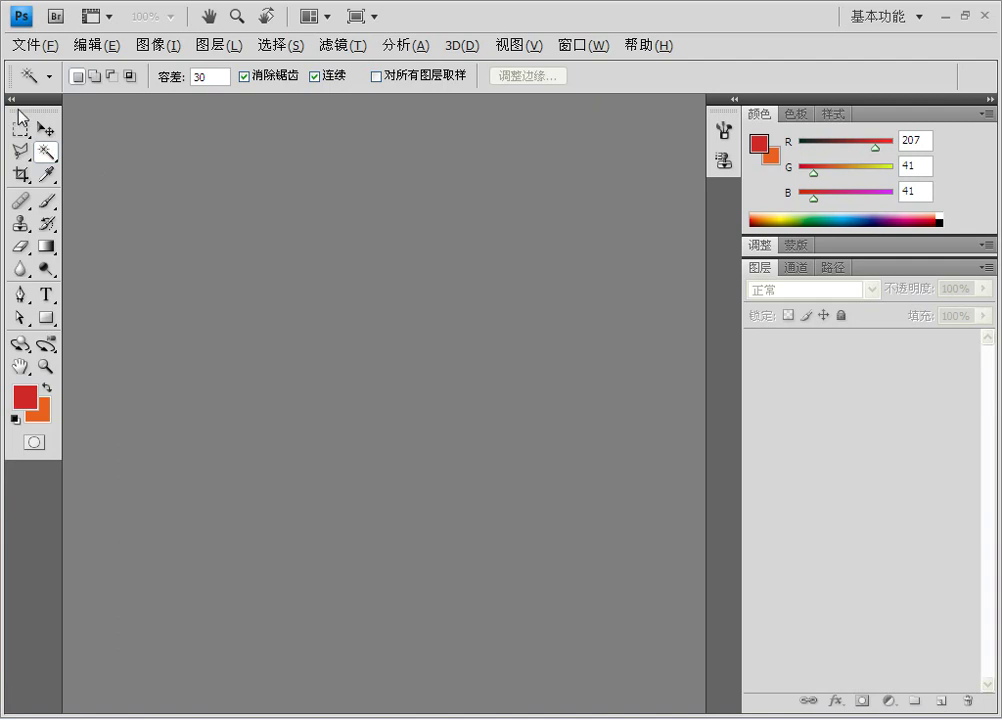
left_click_drag(18, 100, 737, 286)
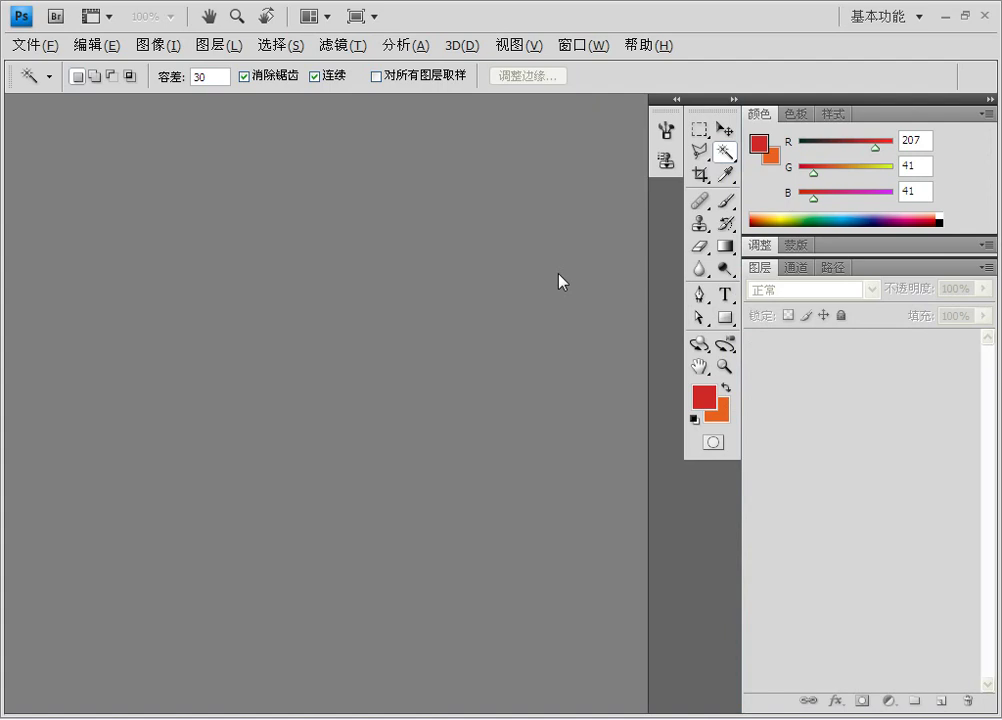
left_click_drag(708, 121, 397, 282)
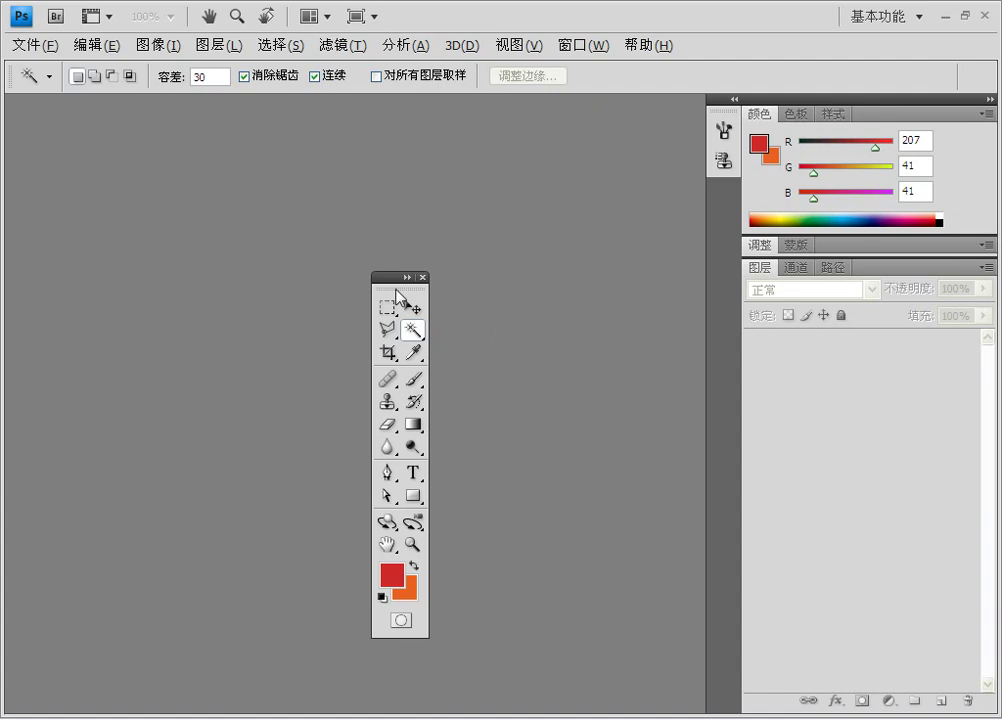
left_click_drag(396, 284, 6, 126)
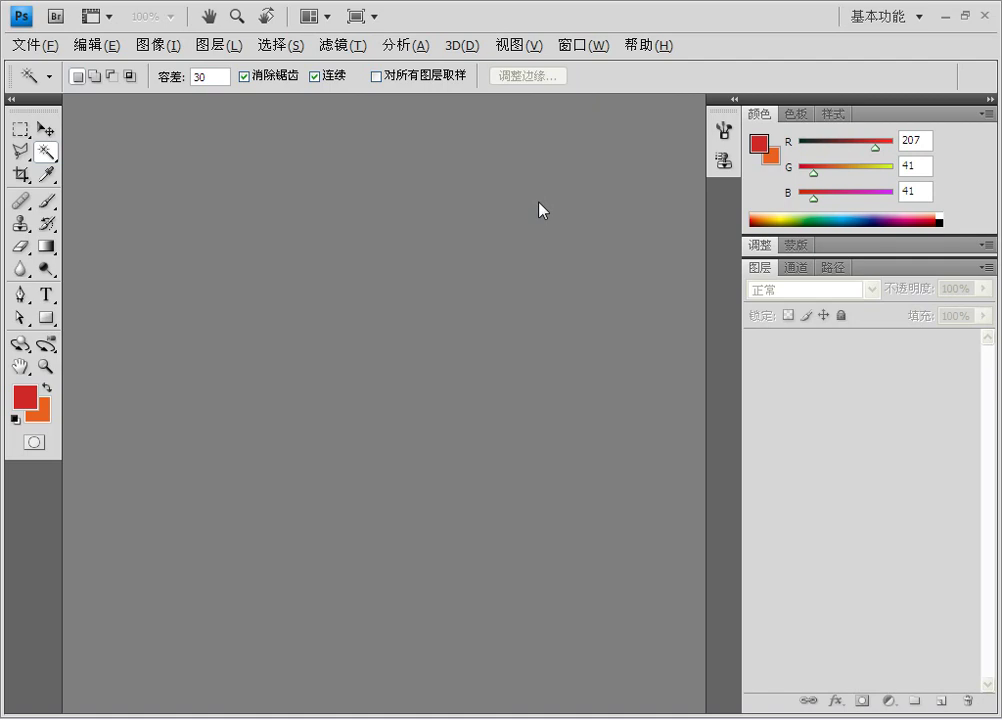
- Expand the collapsed panel dock to view the Brushes and Clone Source panels, and collapse it back to icons
left_click(733, 104)
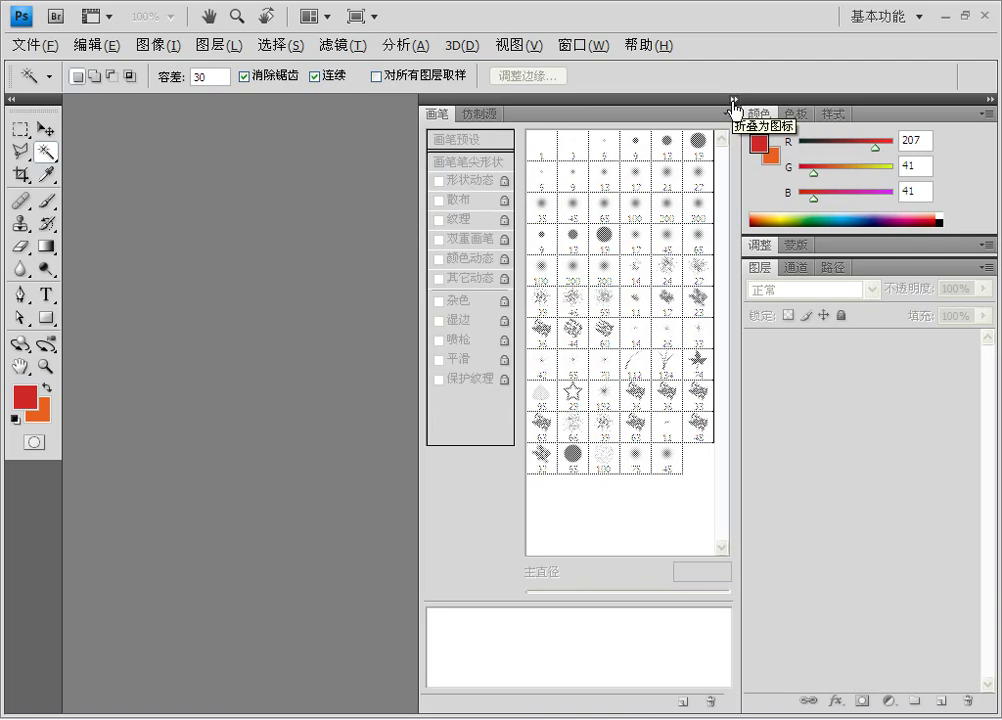
left_click(485, 116)
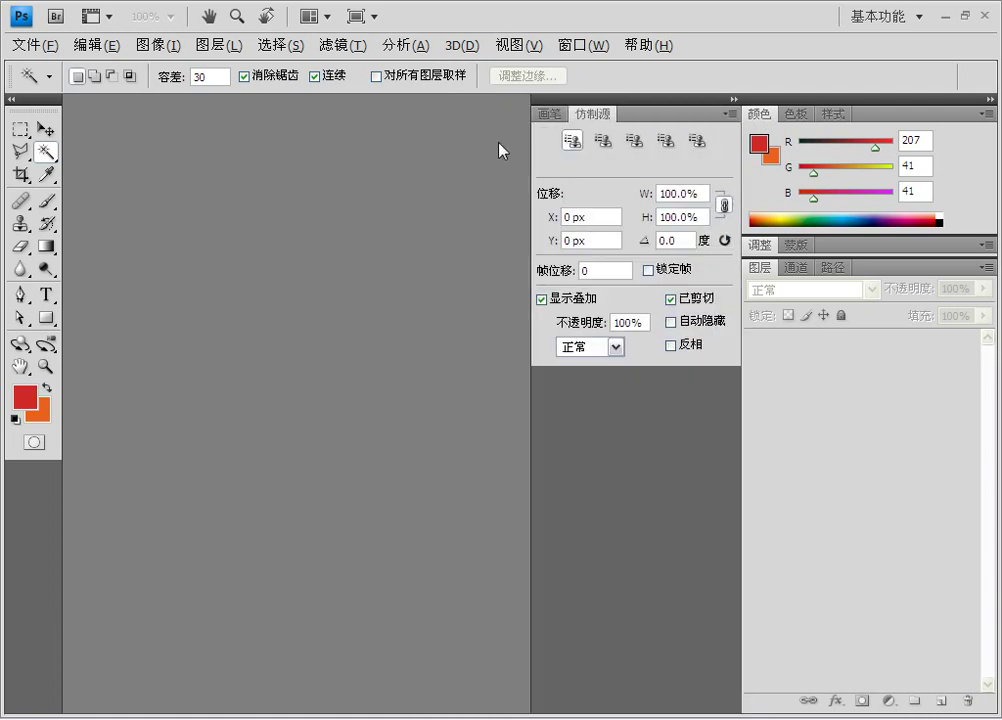
left_click(552, 116)
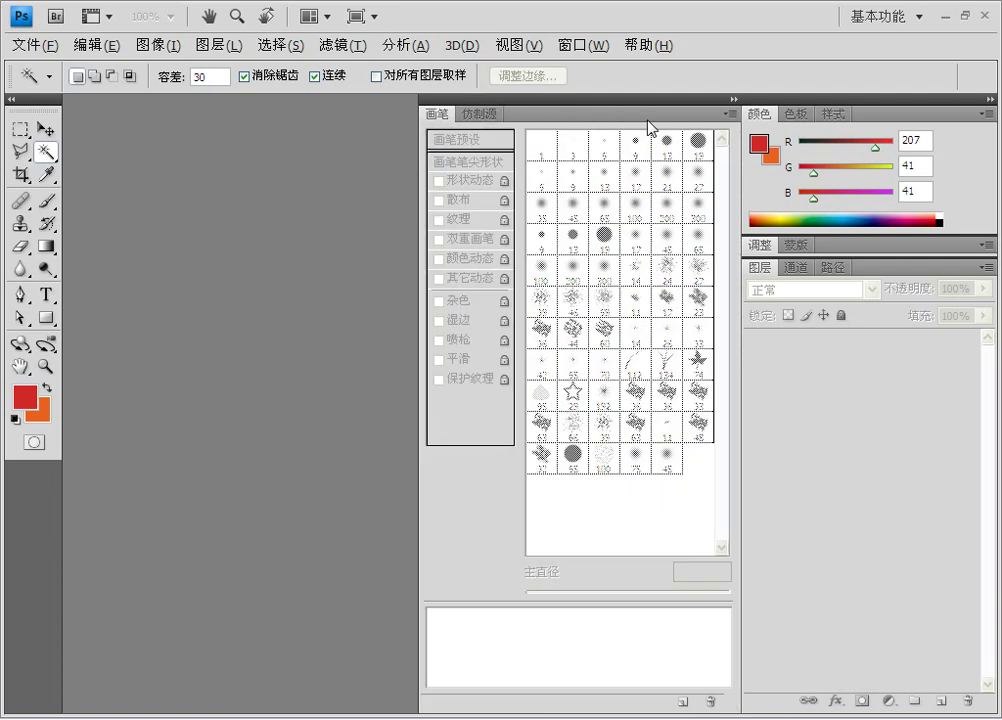
left_click(734, 100)
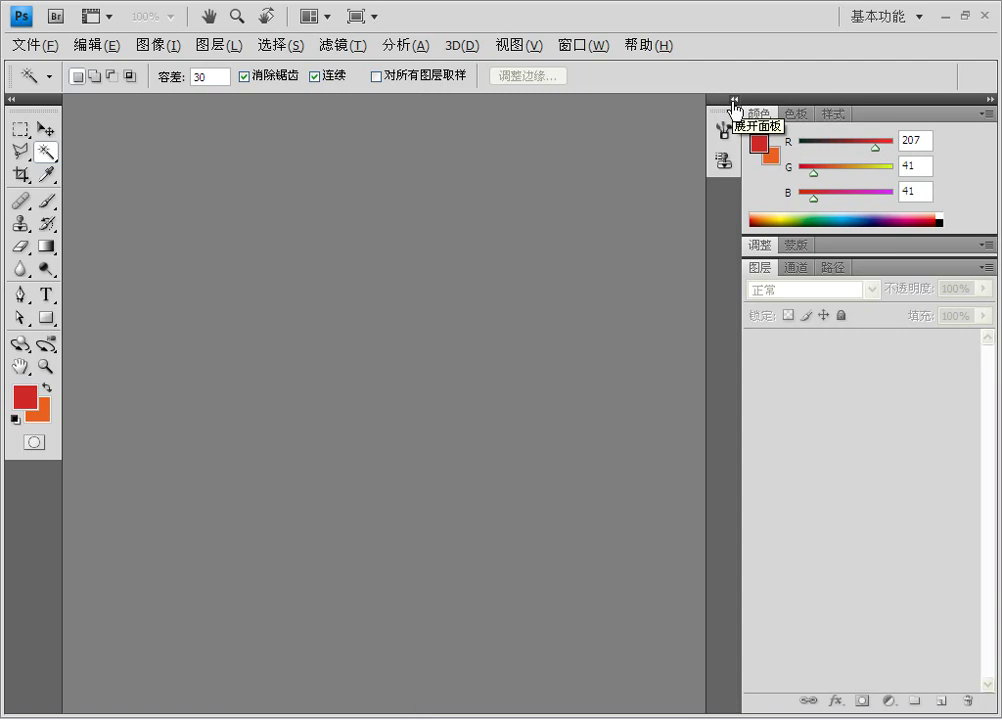
- Open the Clone Source panel, detach it from the Brushes group, and place it floating beside the Brushes panel
left_click(723, 160)
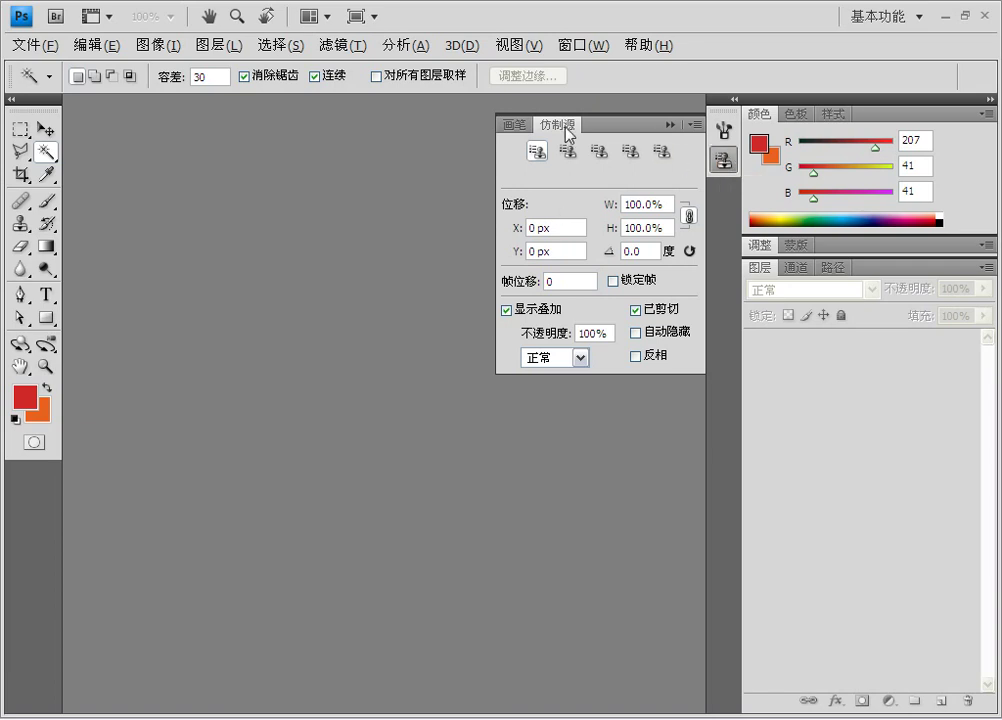
mouse_move(566, 133)
left_mouse_down()
mouse_move(548, 174)
mouse_move(287, 220)
left_mouse_up()
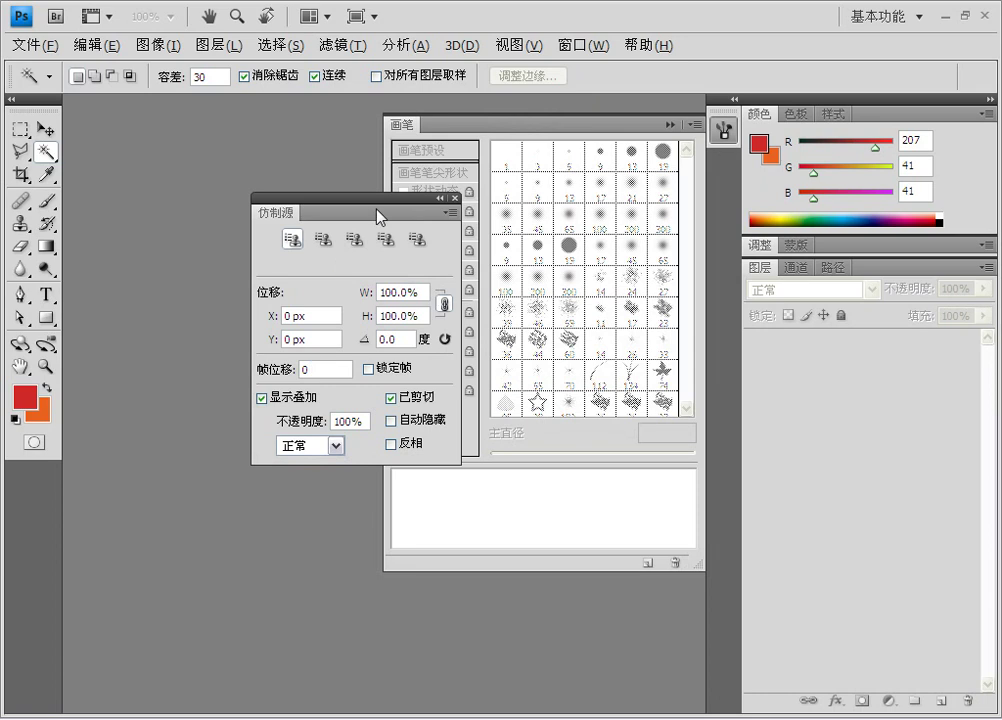
left_click_drag(385, 212, 238, 234)
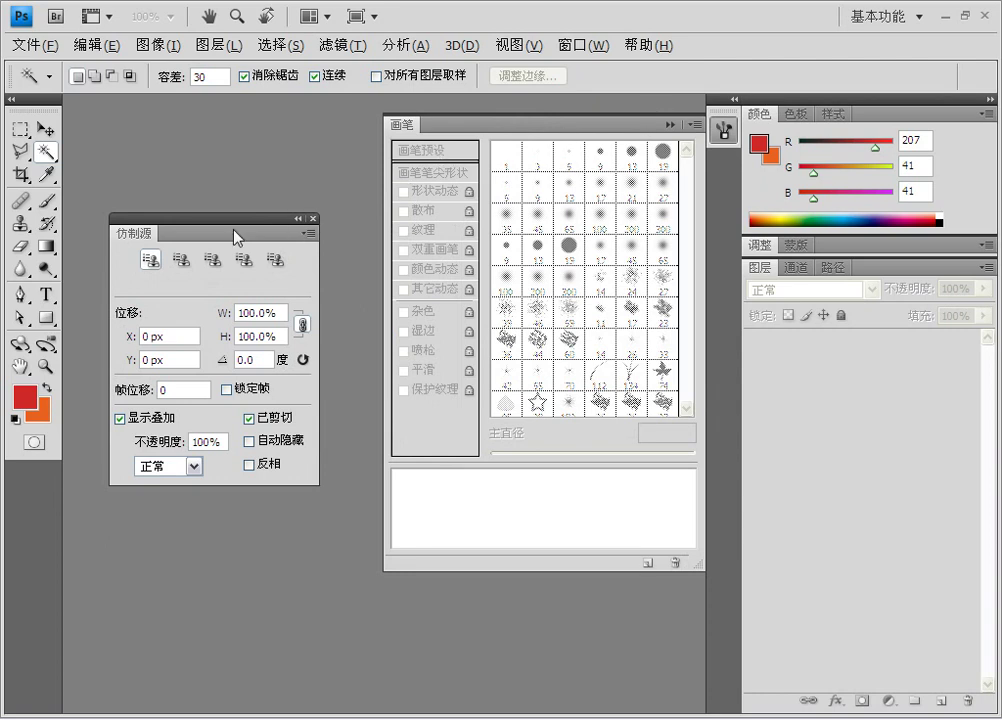
- Dock the Clone Source panel into the Layers, Channels and Paths group, and pull it out again as a floating panel
mouse_move(156, 235)
left_mouse_down()
mouse_move(219, 354)
mouse_move(691, 474)
mouse_move(802, 396)
mouse_move(823, 273)
left_mouse_up()
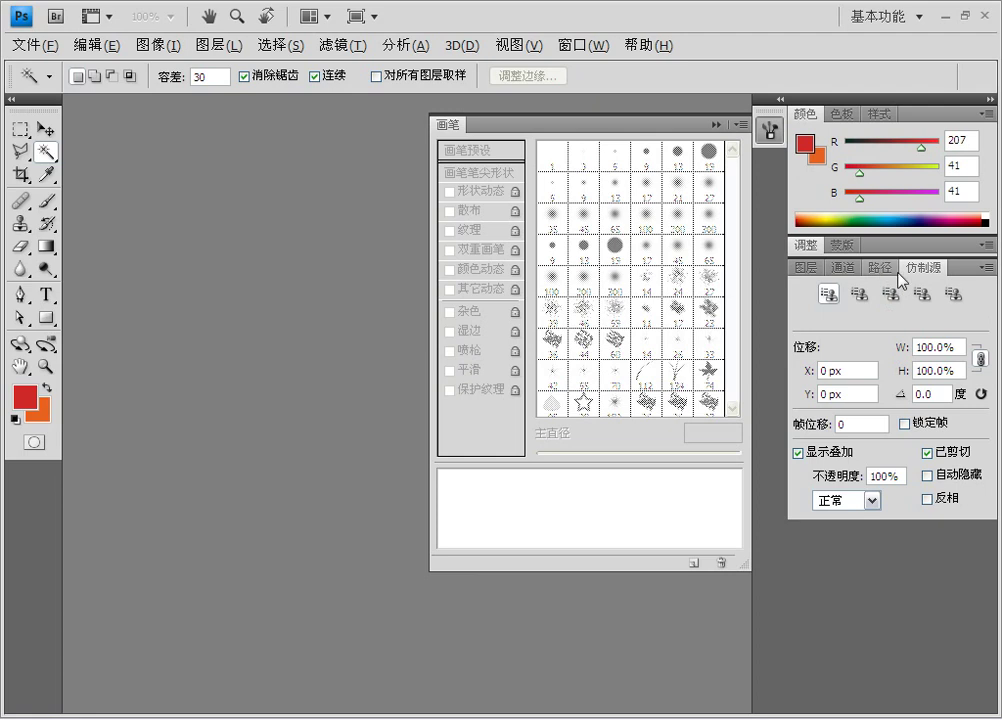
left_click_drag(915, 268, 262, 320)
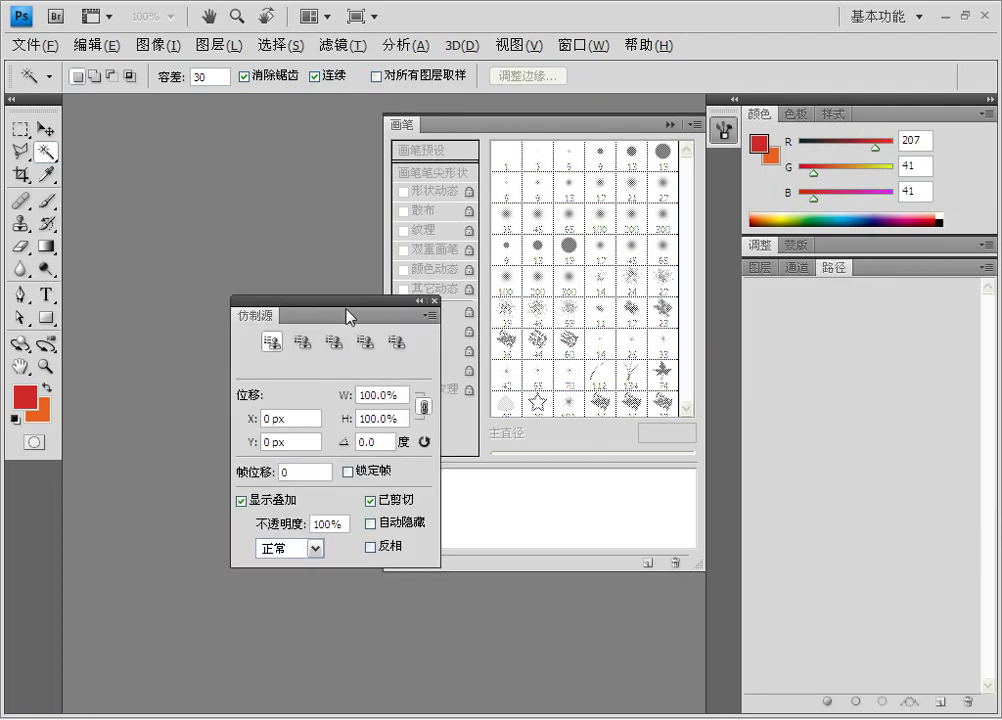
left_click_drag(357, 313, 285, 308)
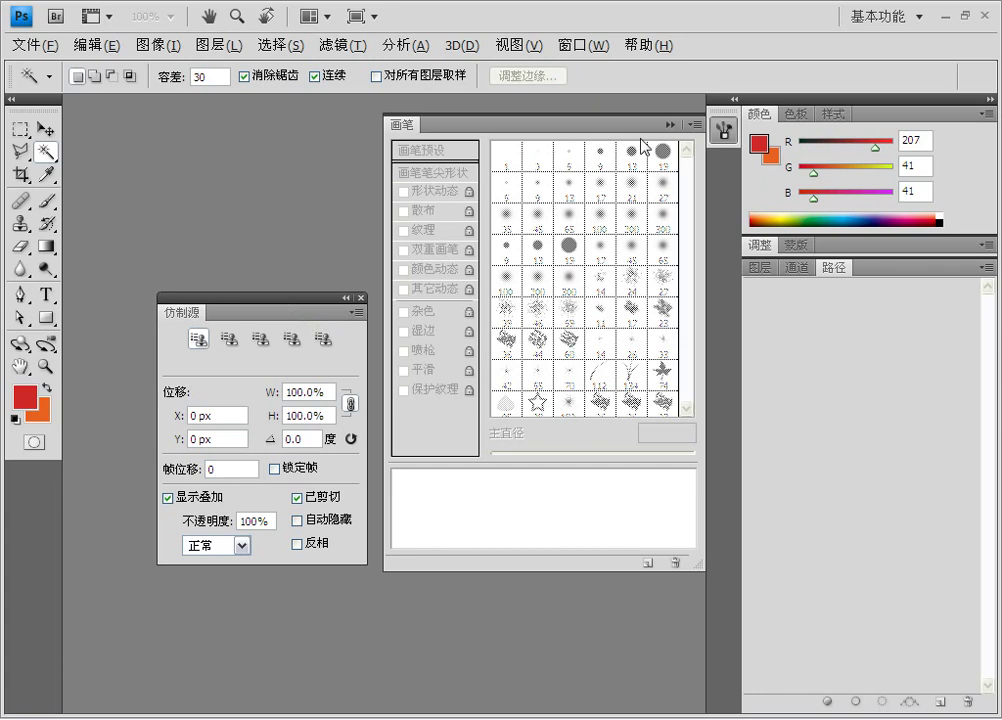
- Close the floating Clone Source panel and the tab group containing the Brushes panel
left_click(361, 298)
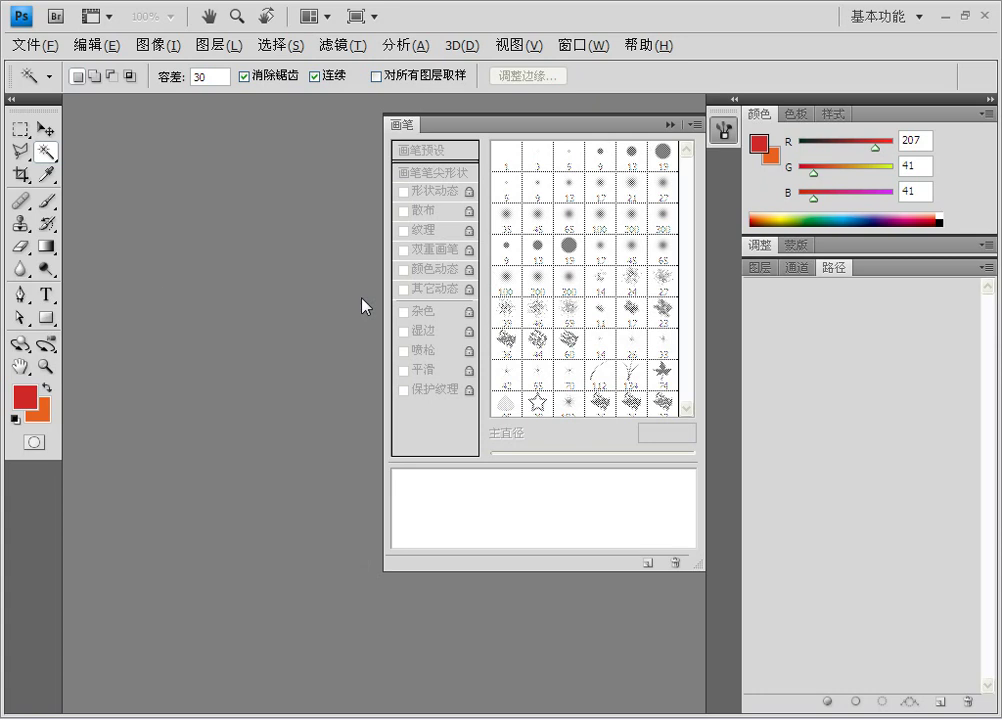
left_click(694, 127)
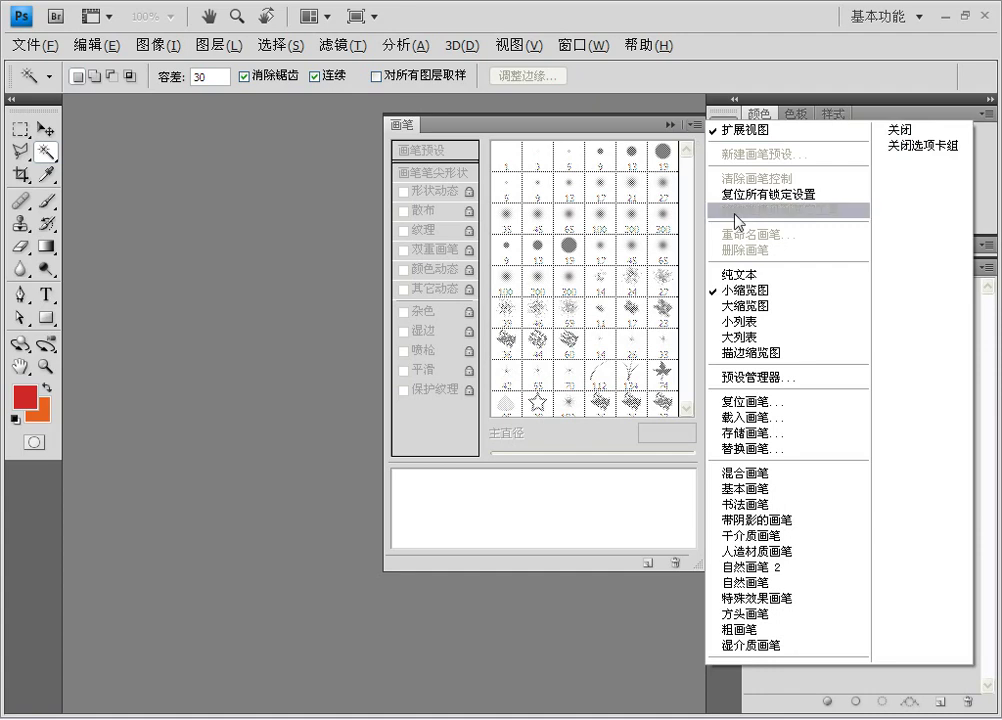
left_click(921, 150)
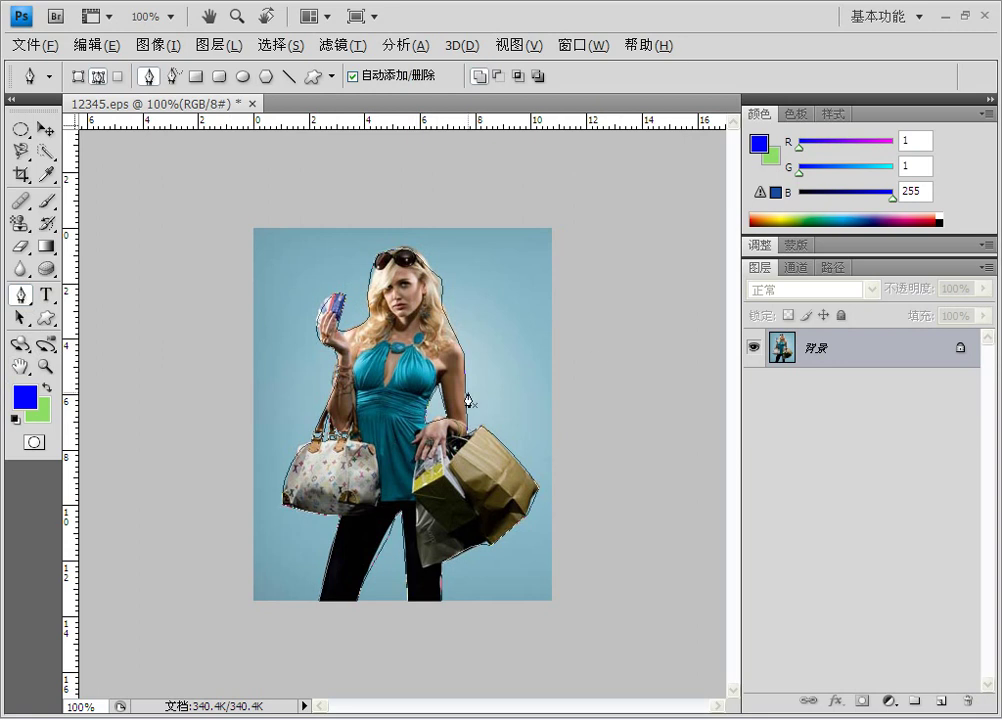
- Save the work path outlining the woman in 12345.eps as 路径 1
left_click(836, 268)
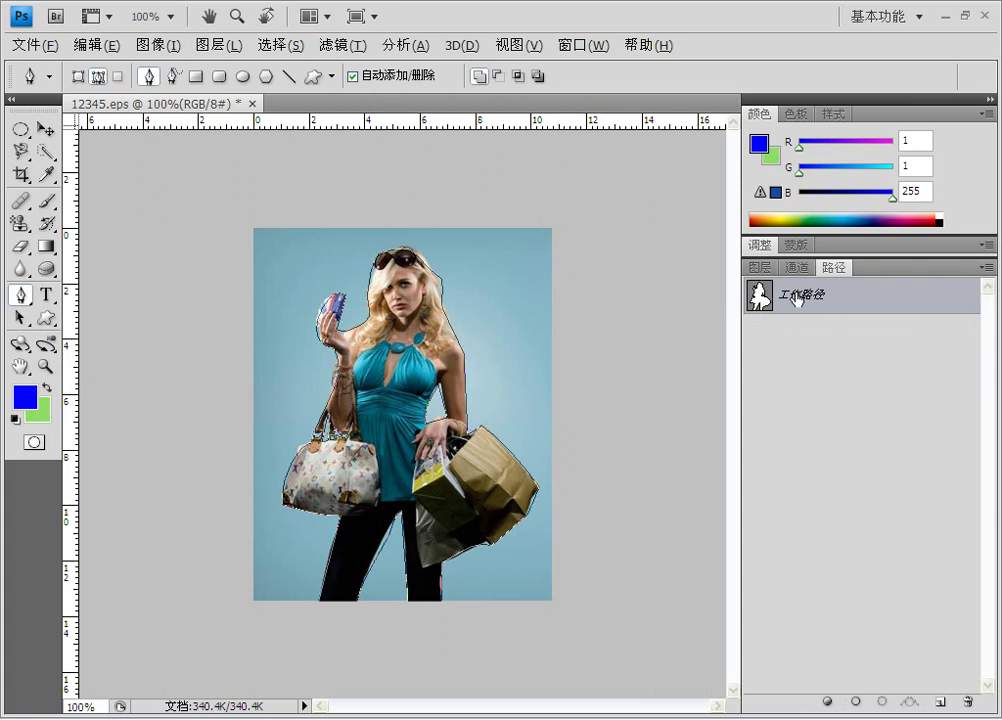
double_click(766, 296)
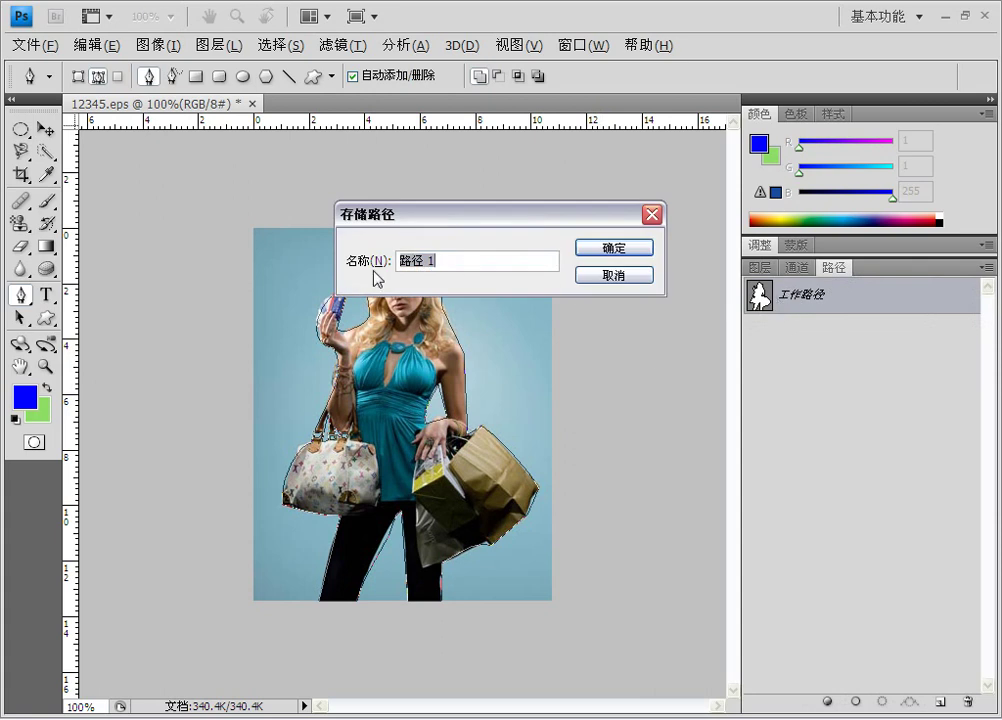
left_click(624, 250)
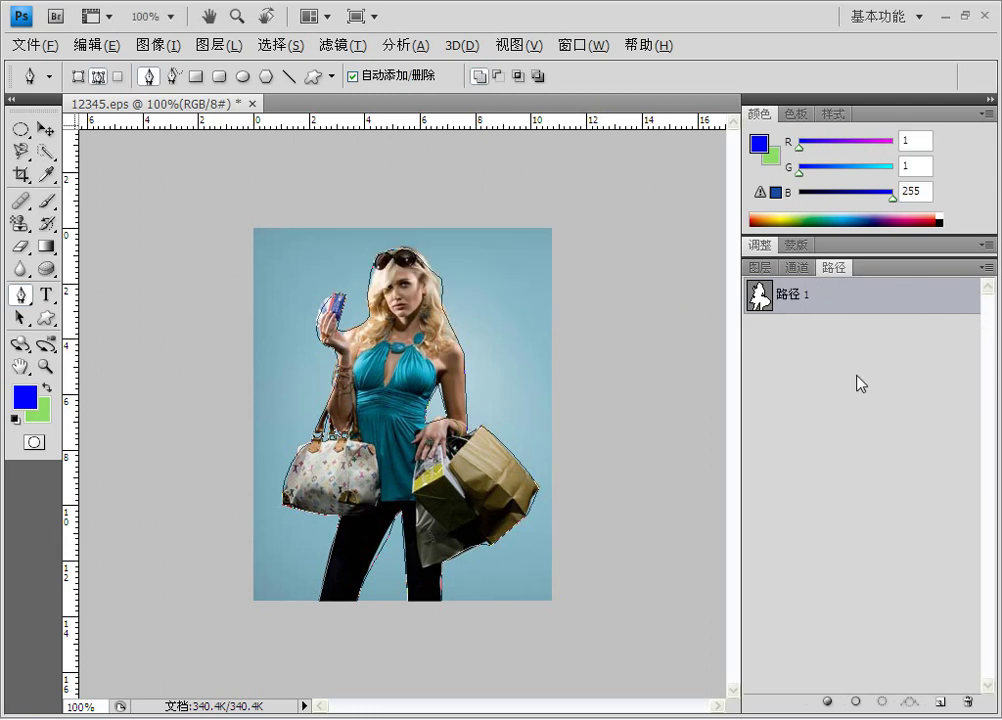
- Make 路径 1 the image's clipping path, leaving the flatness value empty
left_click(991, 269)
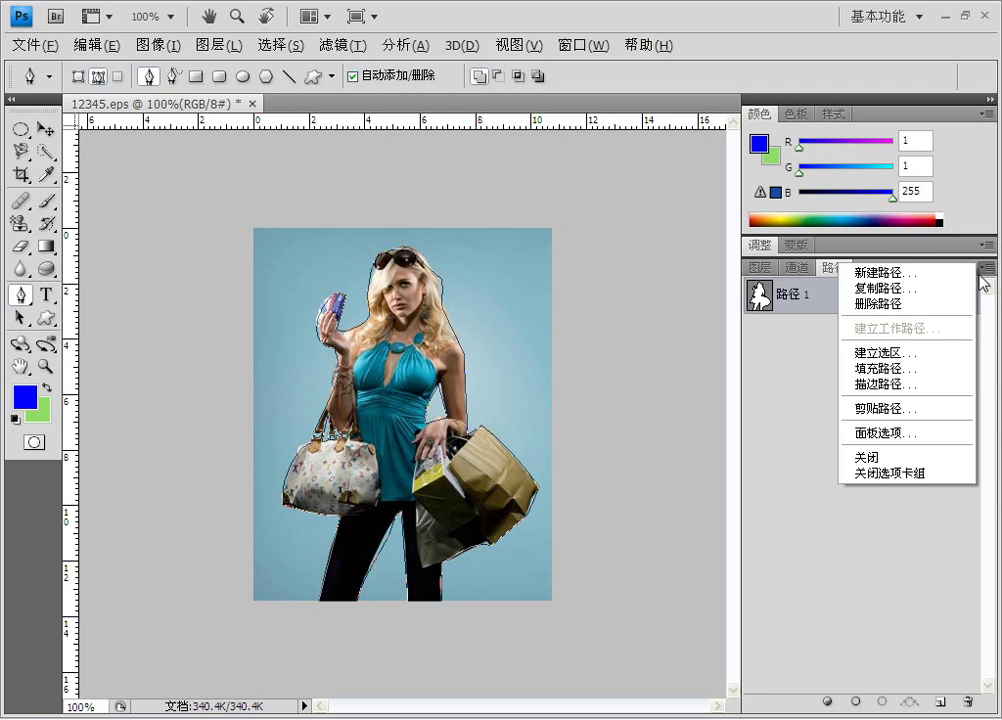
left_click(900, 410)
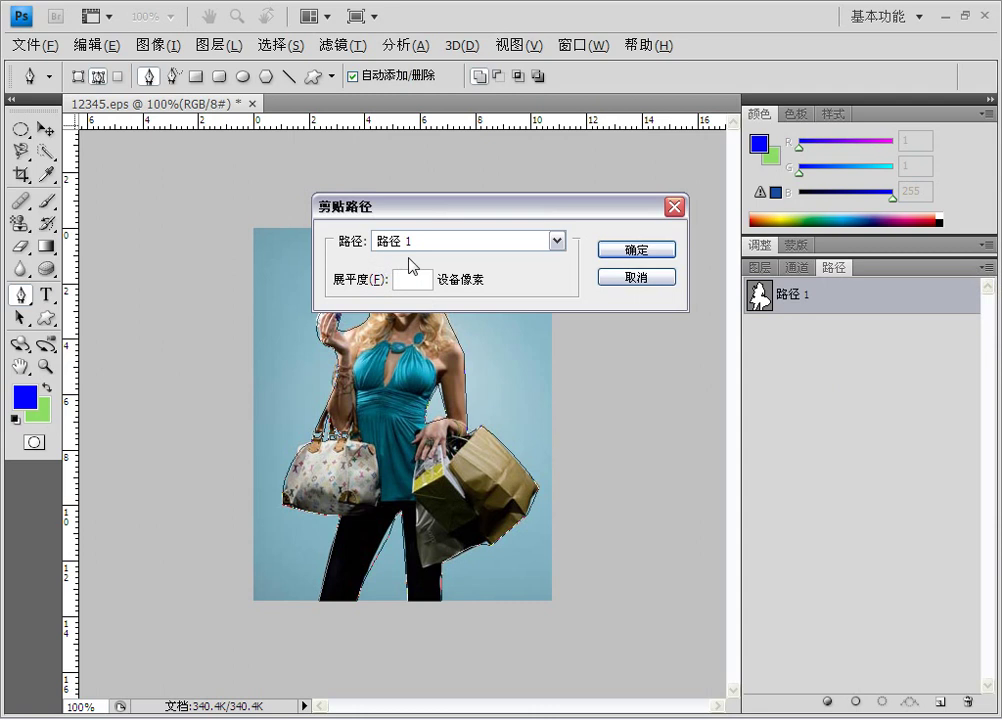
left_click(634, 253)
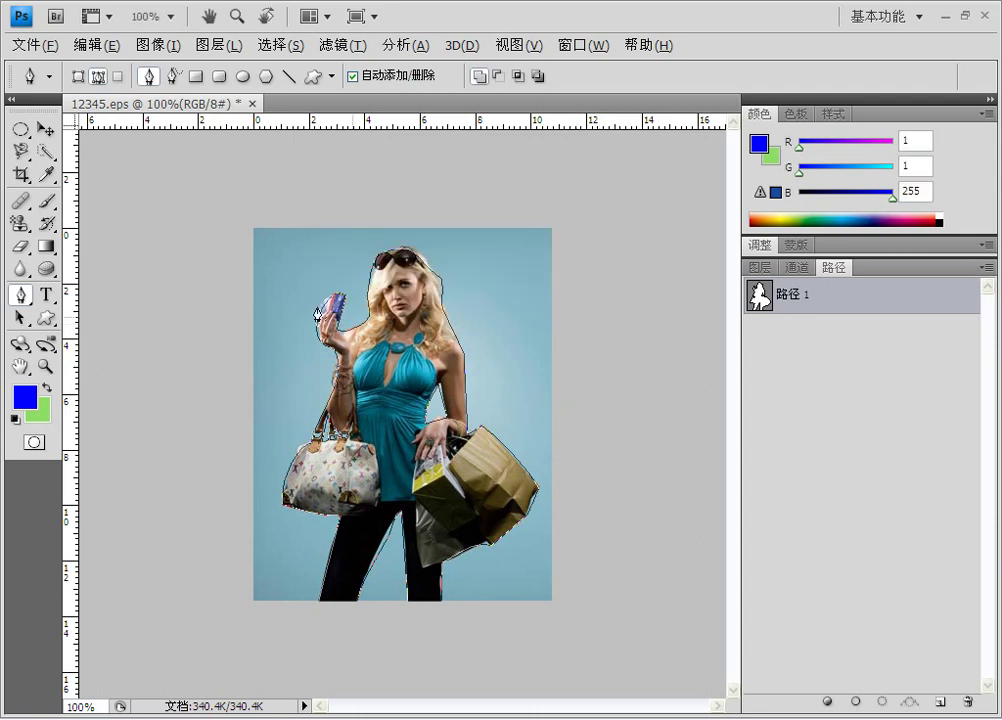
- Save the image under the name 121212 in Photoshop EPS format in the 第六章 folder
left_click(20, 45)
left_click(70, 271)
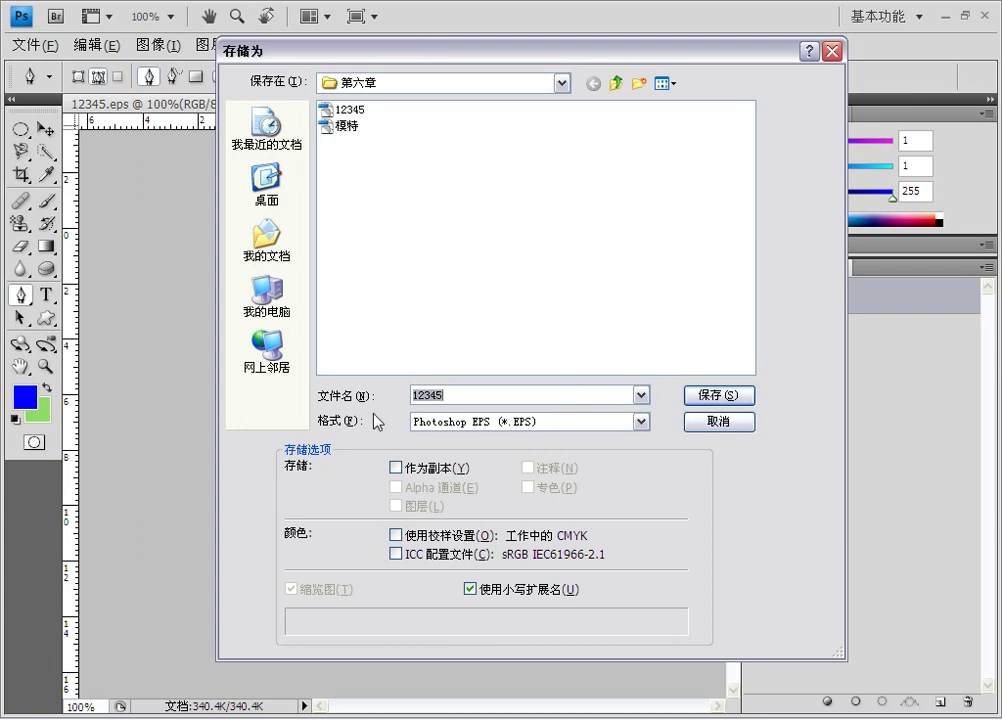
type("121212")
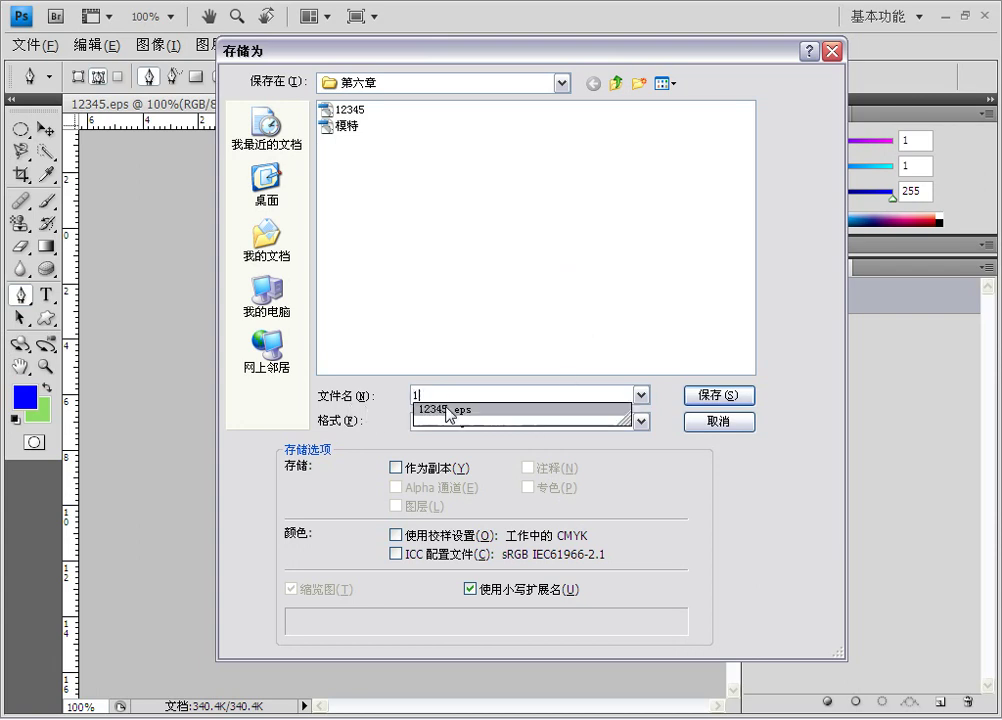
left_click(643, 423)
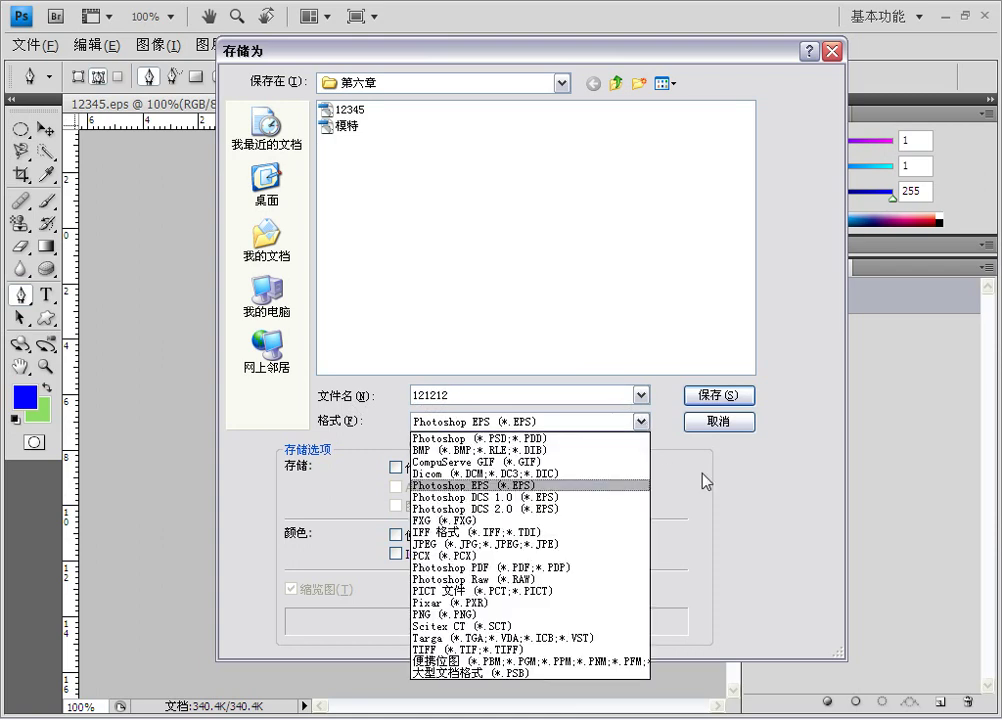
left_click(726, 405)
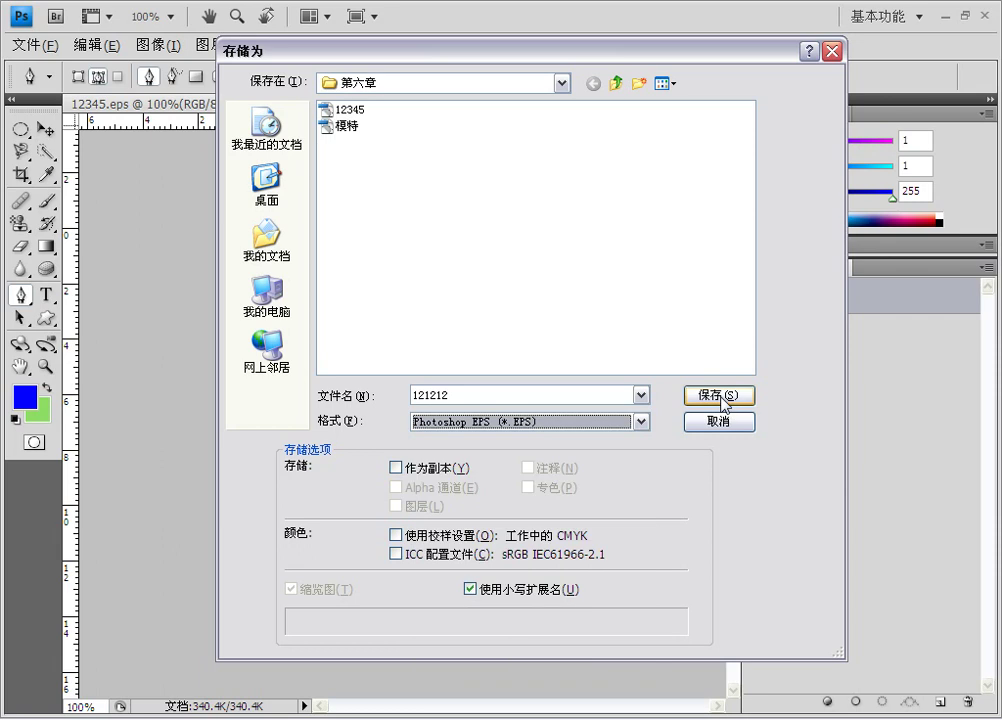
left_click(719, 396)
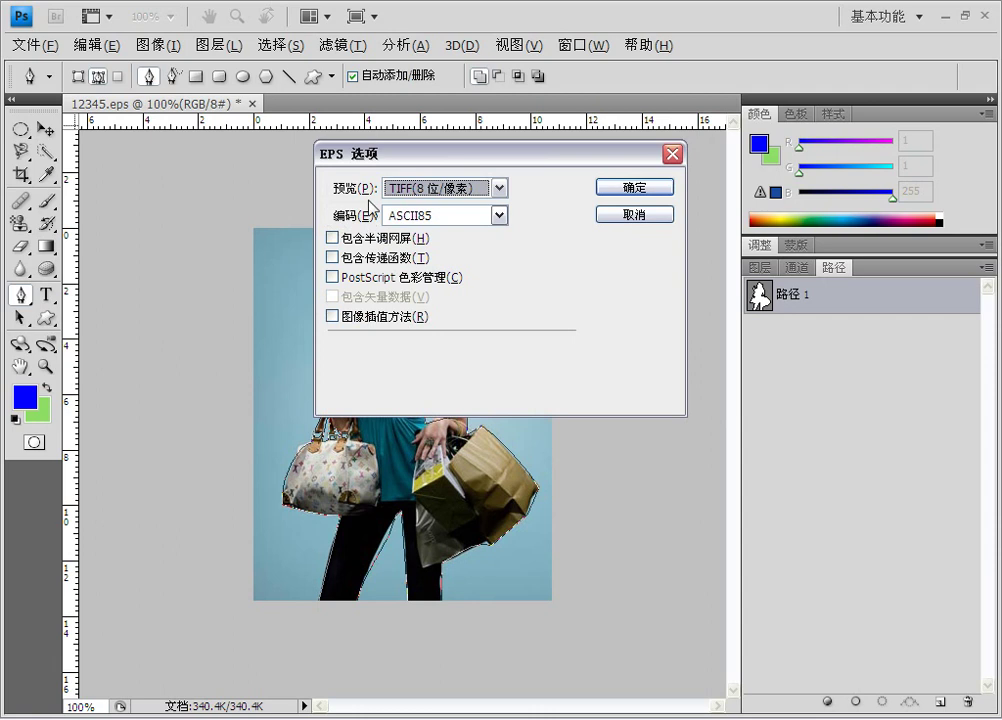
- Accept the EPS options with the TIFF (8 位/像素) preview and ASCII85 encoding
left_click(499, 189)
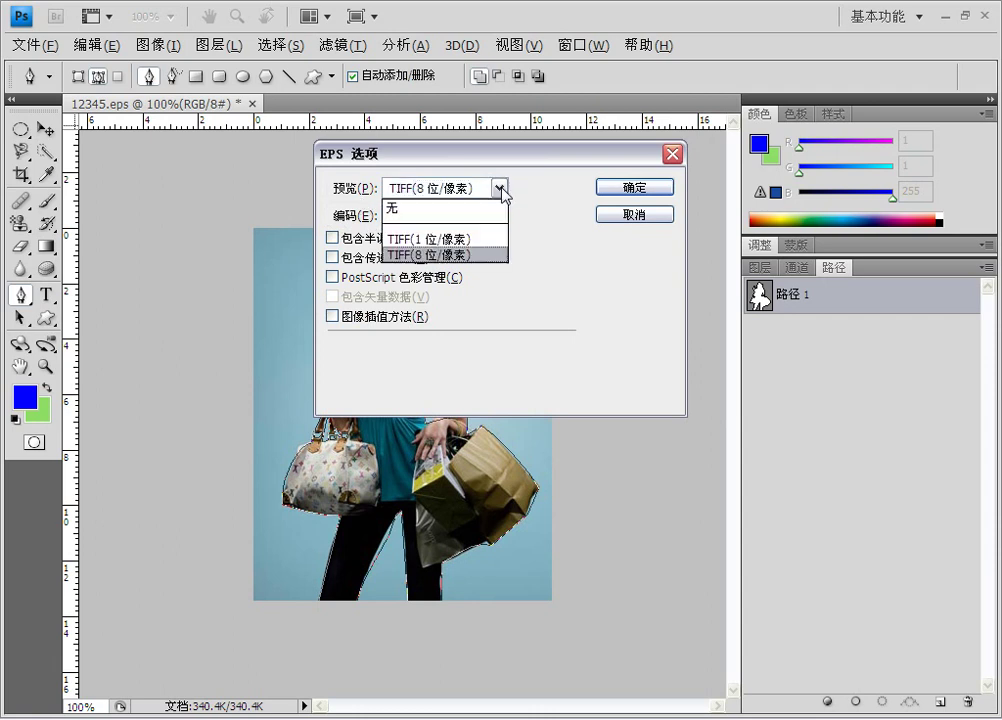
left_click(590, 266)
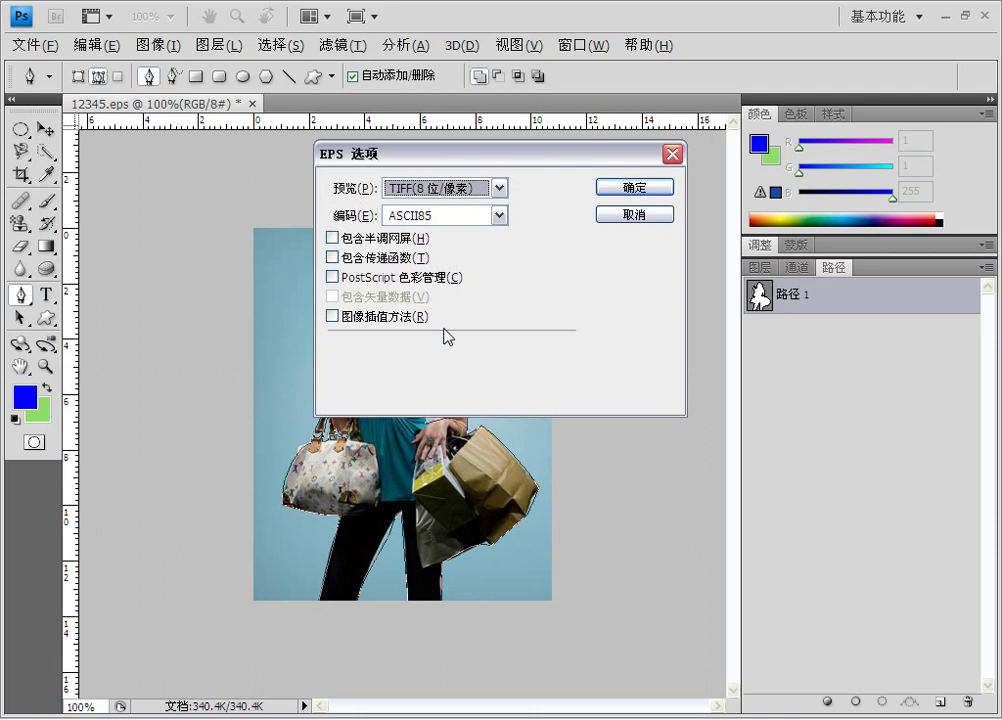
left_click(633, 189)
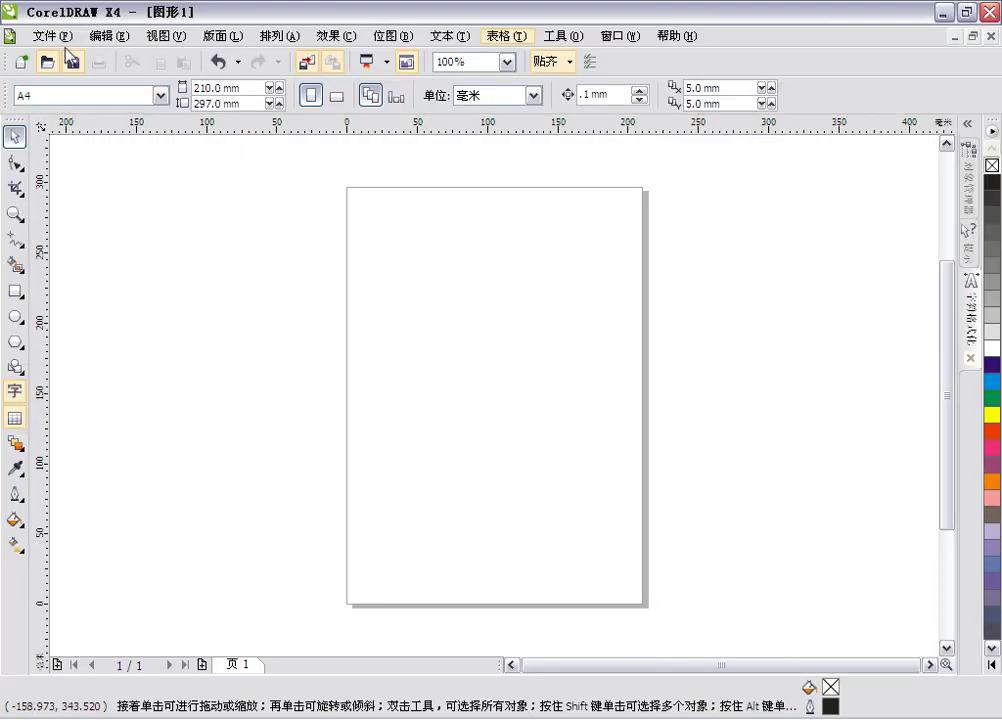
- In CorelDRAW X4, import 121212.eps as editable with text kept as text, and place it on the A4 page
left_click(47, 36)
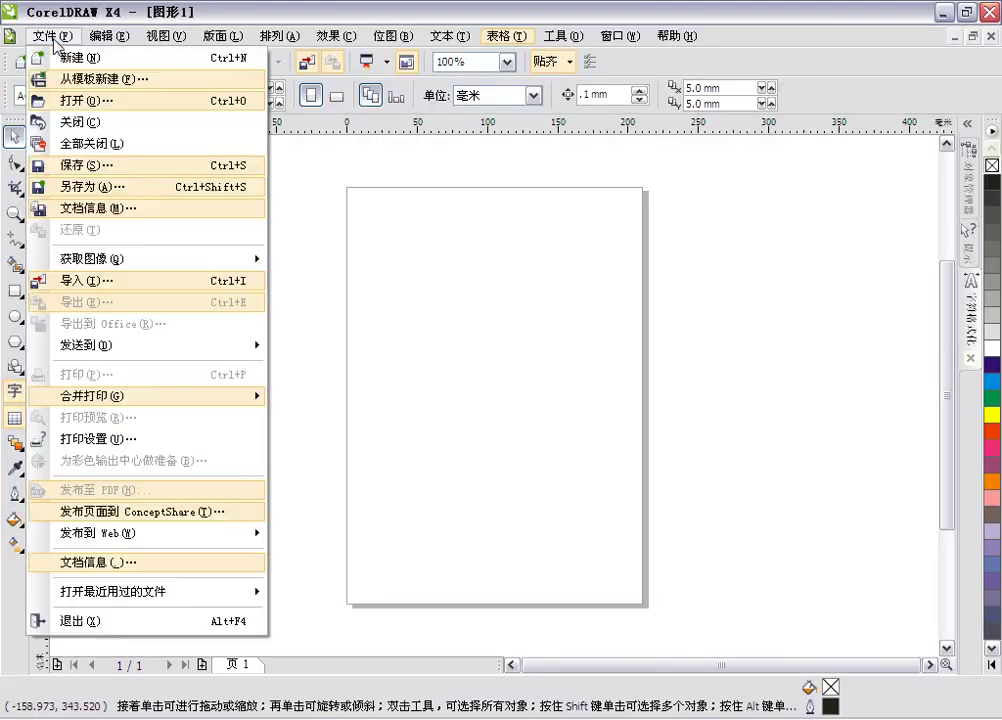
left_click(195, 281)
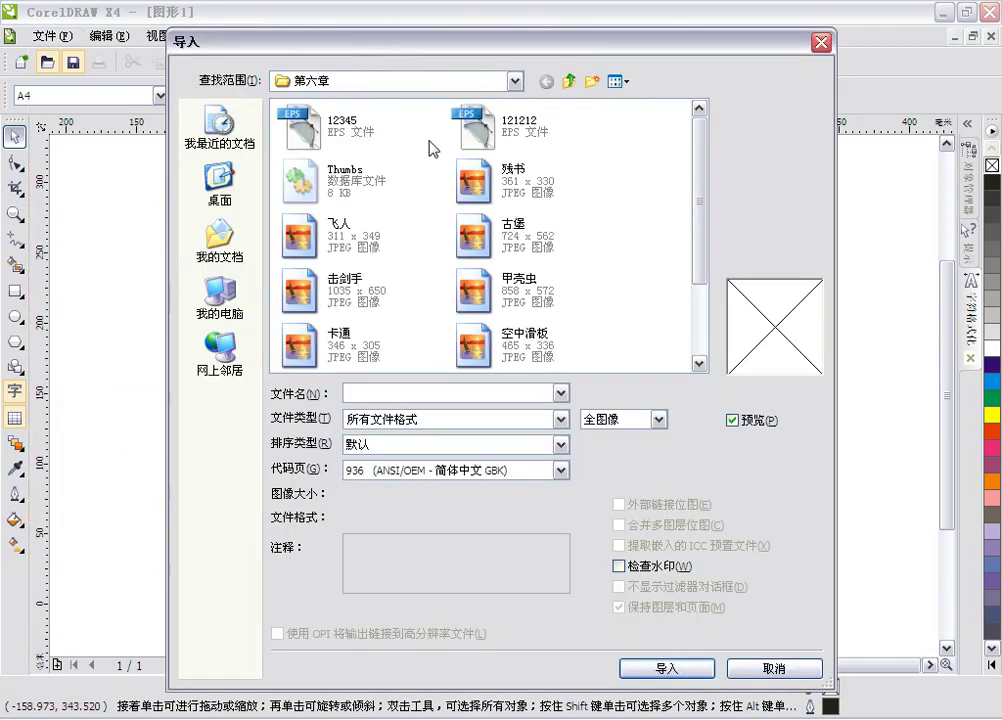
left_click(466, 138)
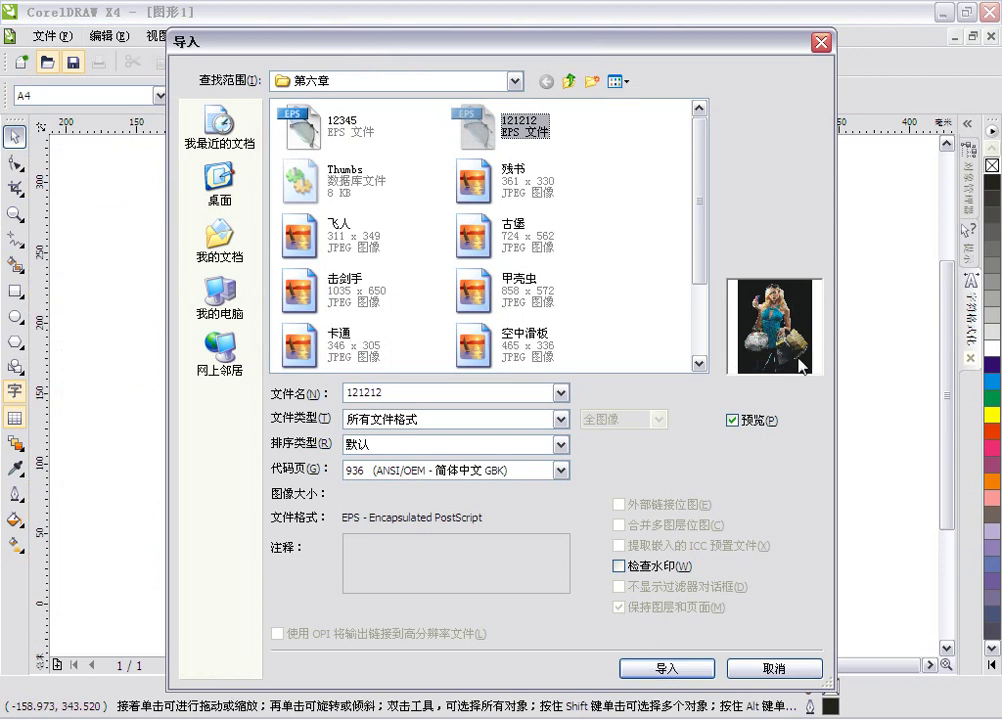
left_click(668, 665)
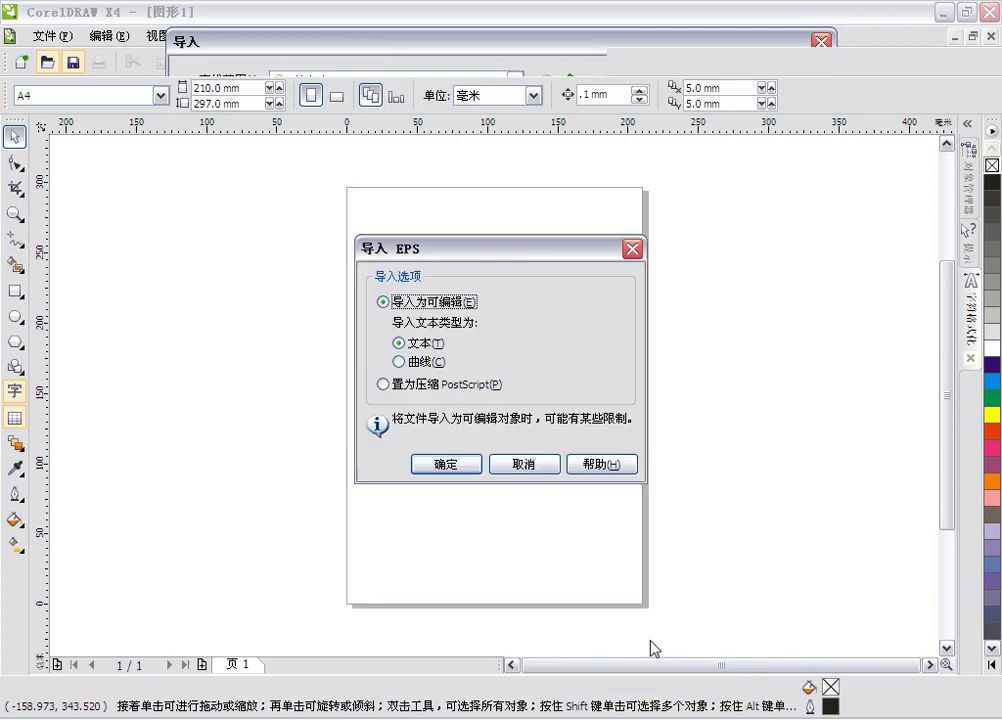
left_click(464, 465)
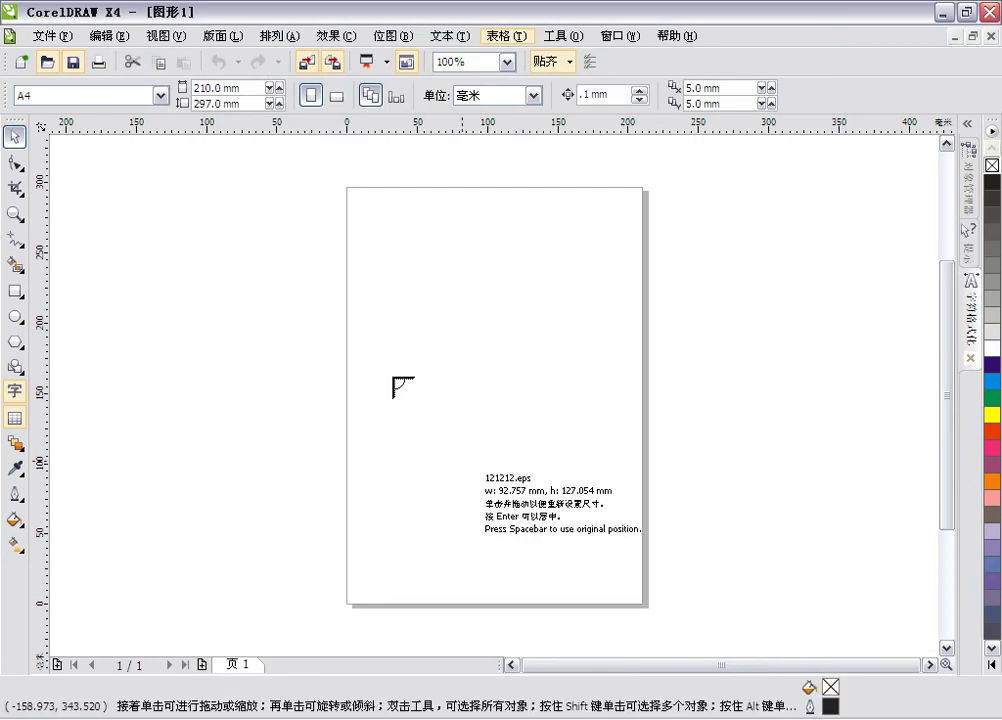
left_click(365, 329)
- Move the imported cut-out image of the woman around on the page
left_click_drag(434, 389, 406, 335)
left_click_drag(355, 365, 318, 360)
mouse_move(370, 330)
left_mouse_down()
mouse_move(399, 339)
mouse_move(385, 346)
left_mouse_up()
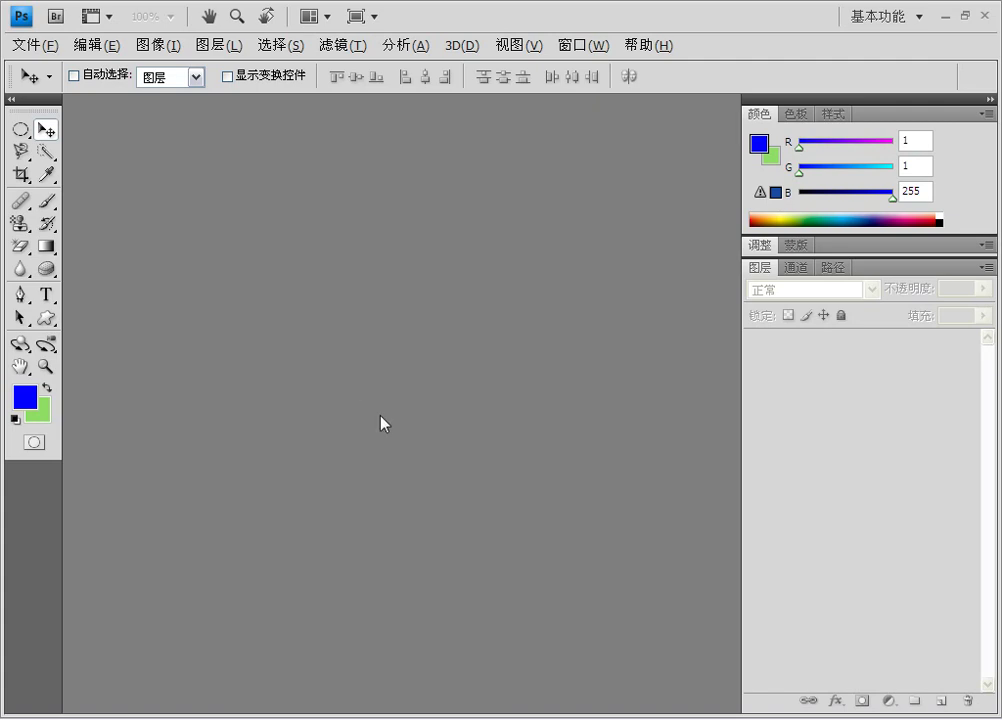
- Switch to Photoshop and open 击剑手.jpg from the 第六章 folder
left_click(31, 46)
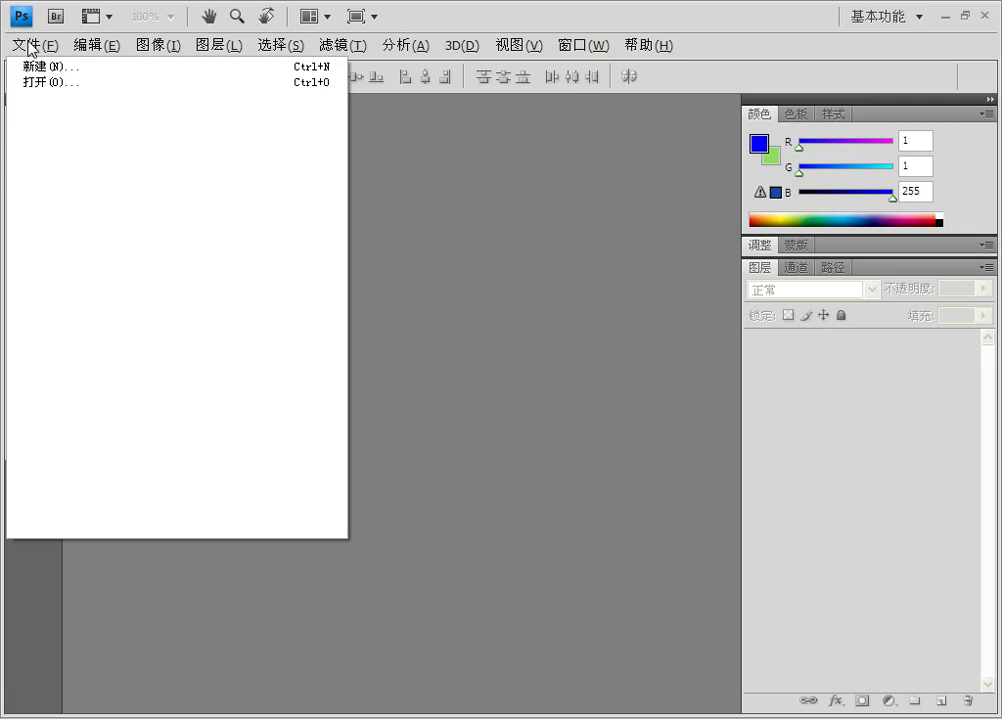
key("o")
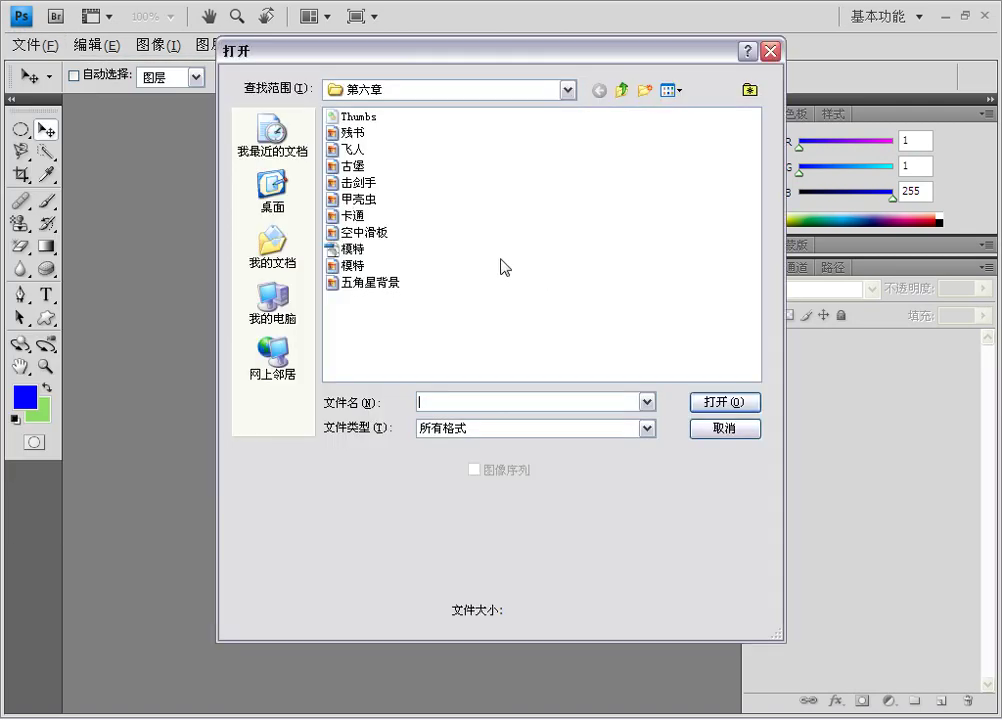
left_click(358, 183)
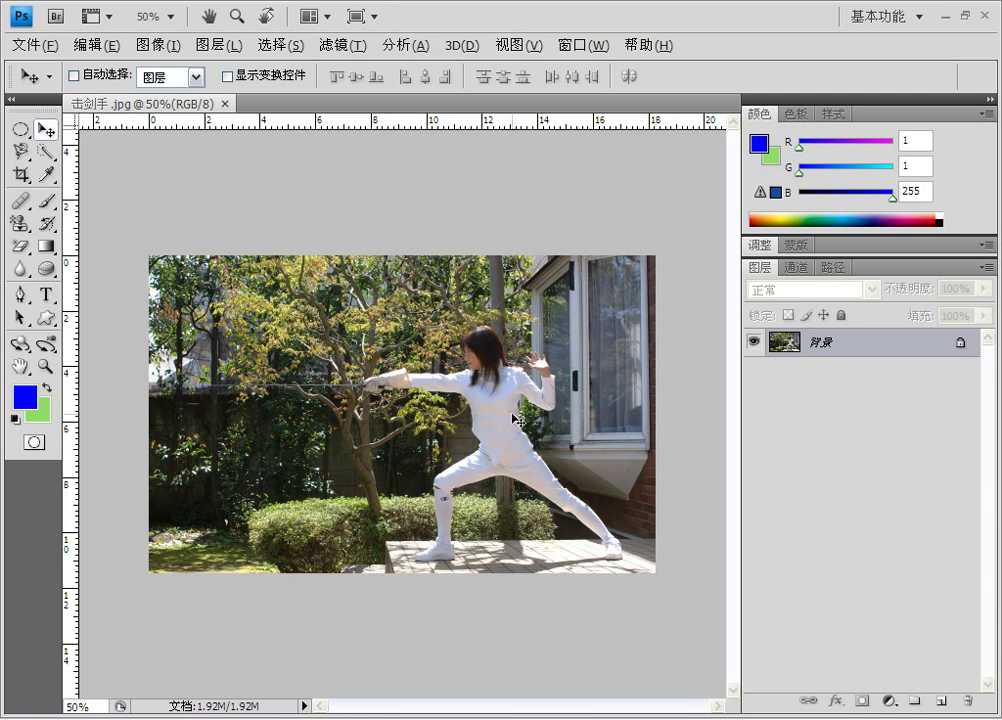
- Trace the fencer and her sword with the Pen tool as a closed work path
left_click(20, 294)
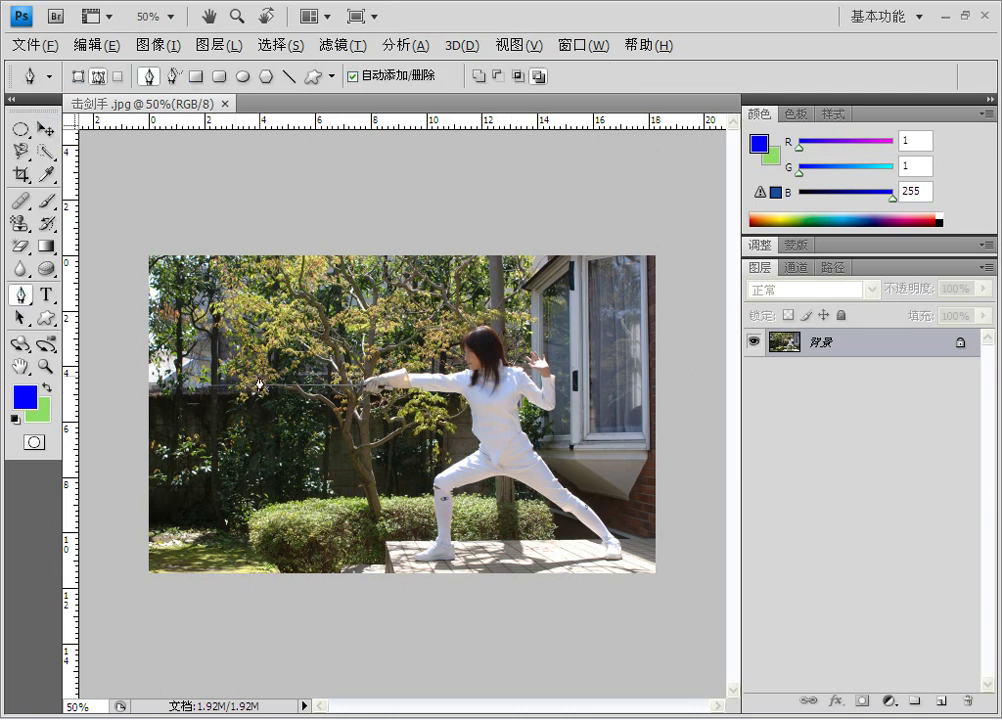
left_click(368, 388)
left_click(405, 374)
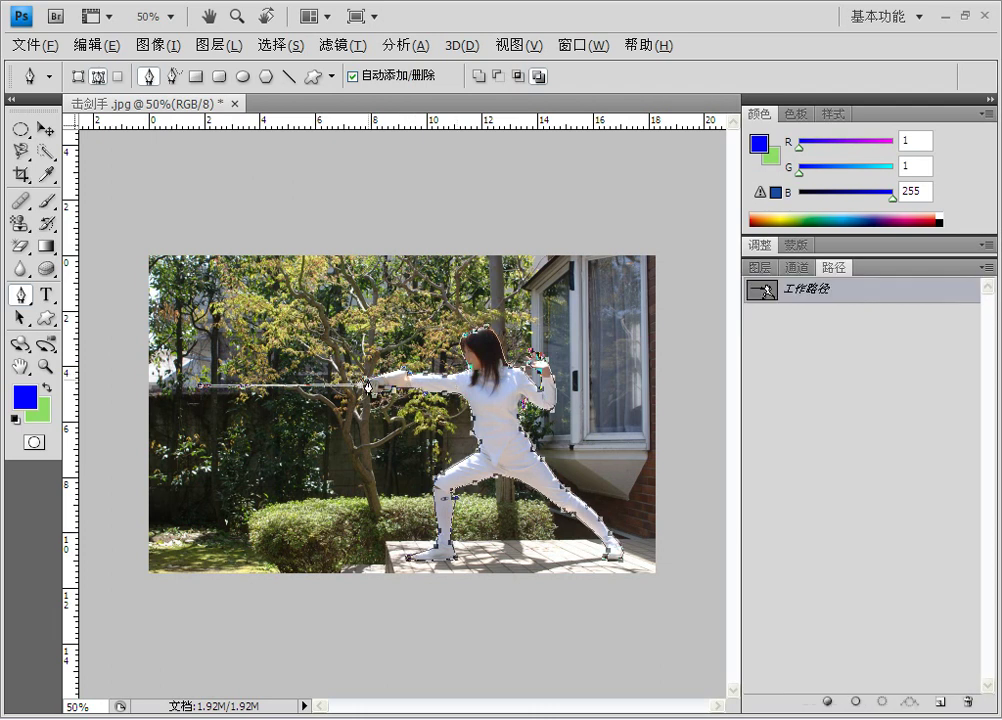
- Define the fencer path as a custom shape named 击剑手, and close 击剑手.jpg without saving
left_click(98, 47)
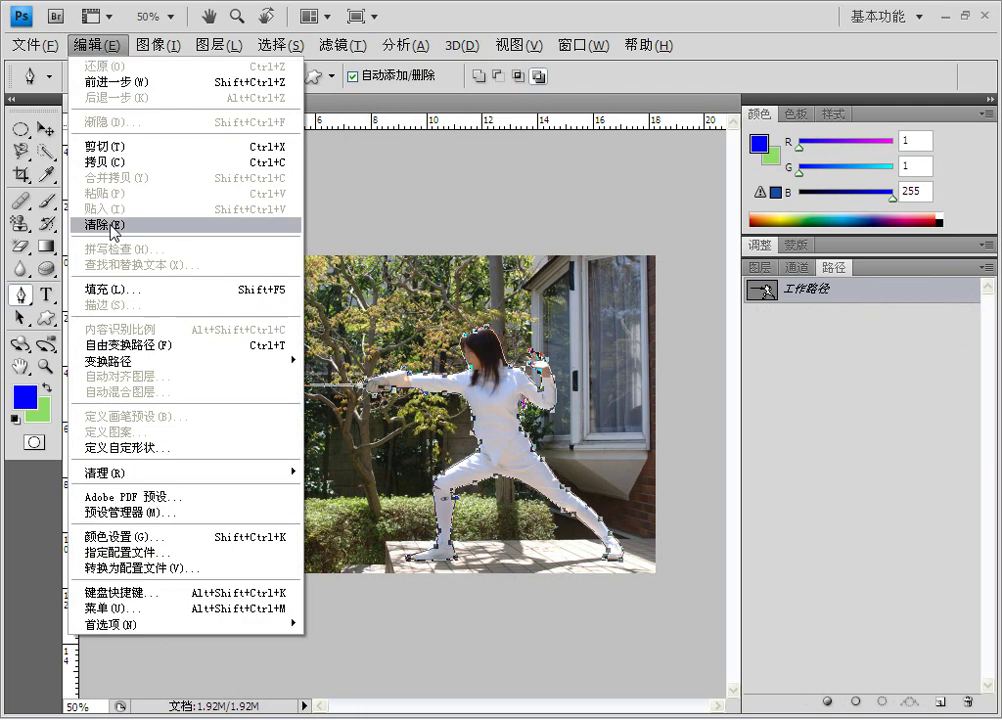
left_click(133, 449)
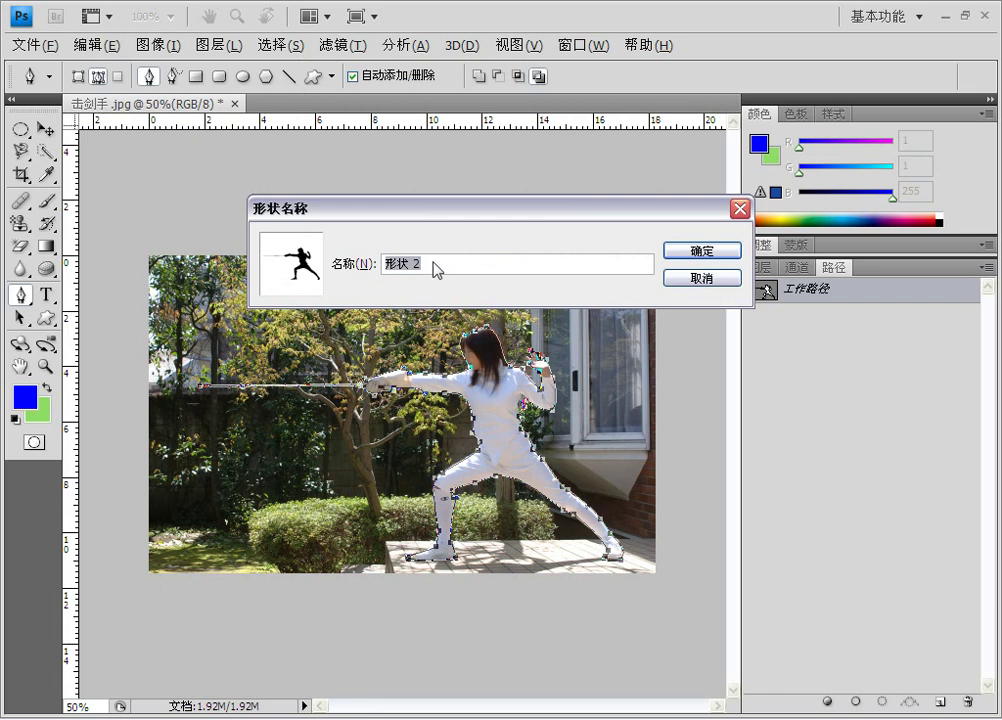
type("击剑手")
left_click(702, 250)
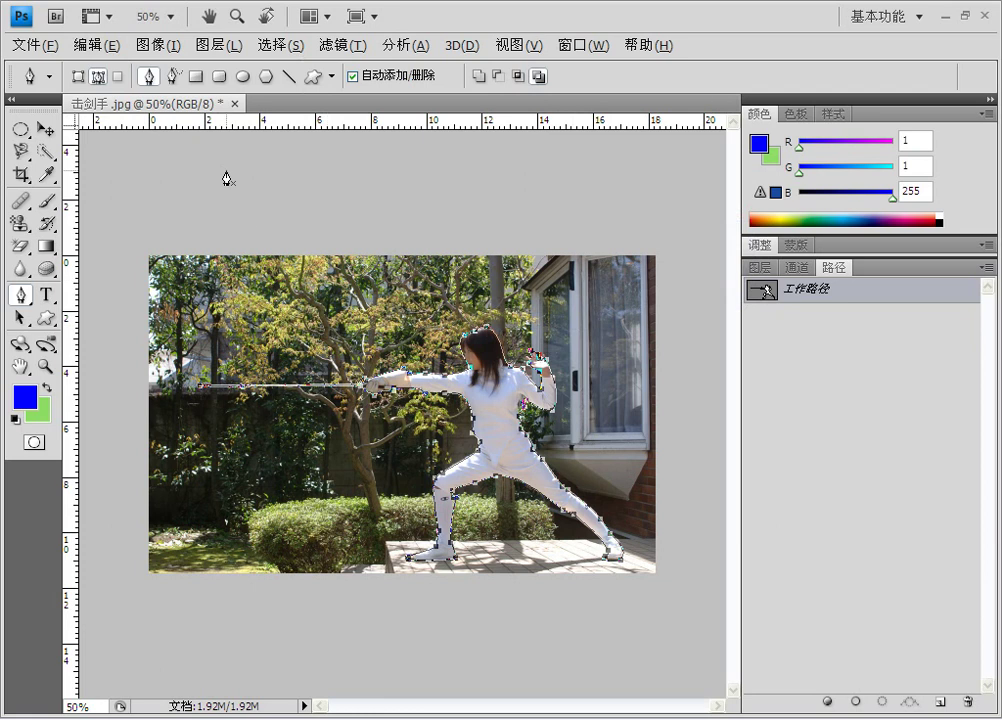
left_click(236, 105)
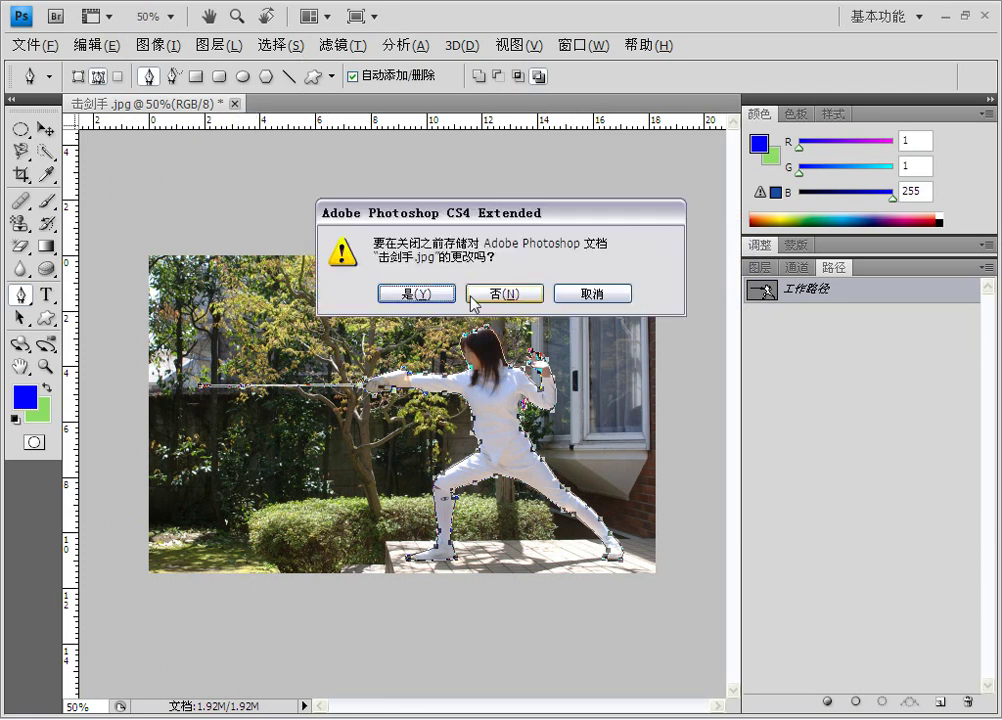
left_click(496, 294)
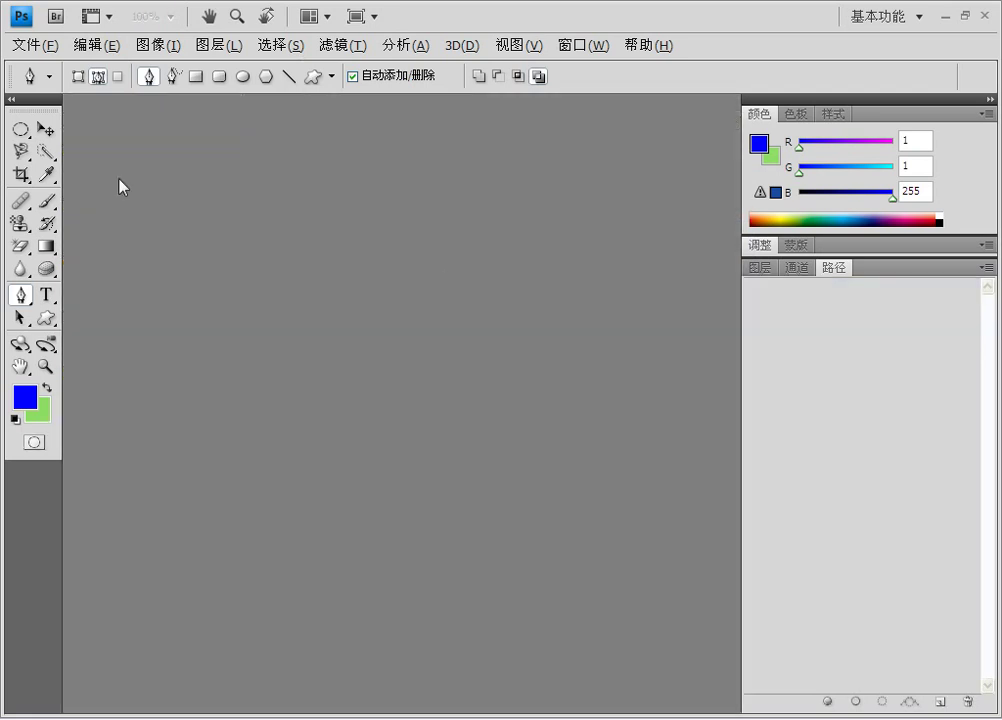
left_click(33, 46)
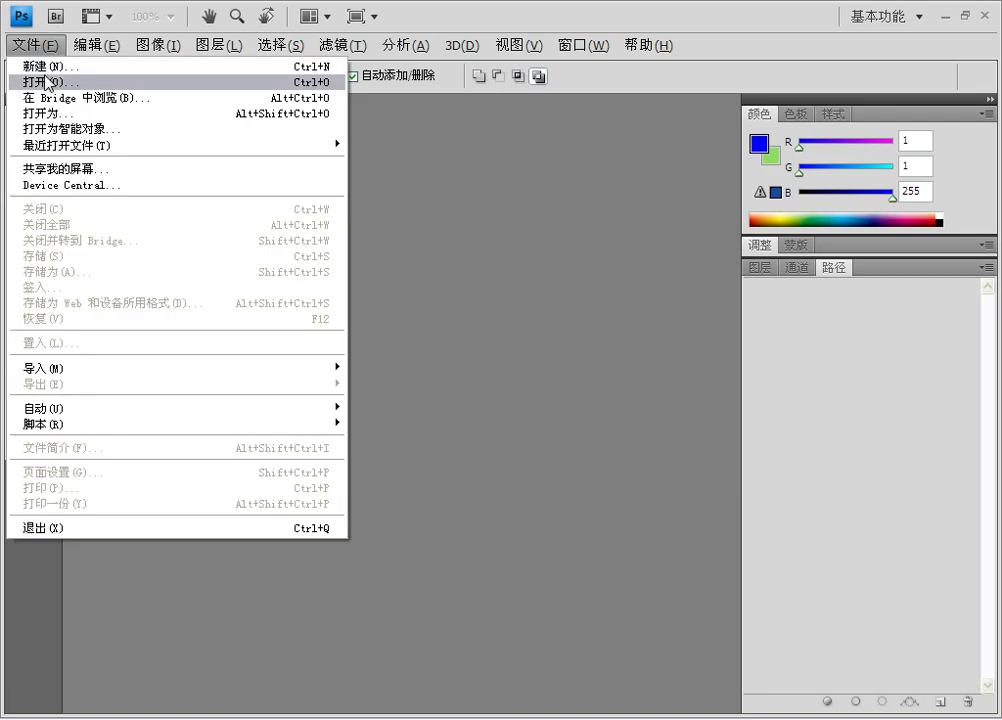
left_click(40, 83)
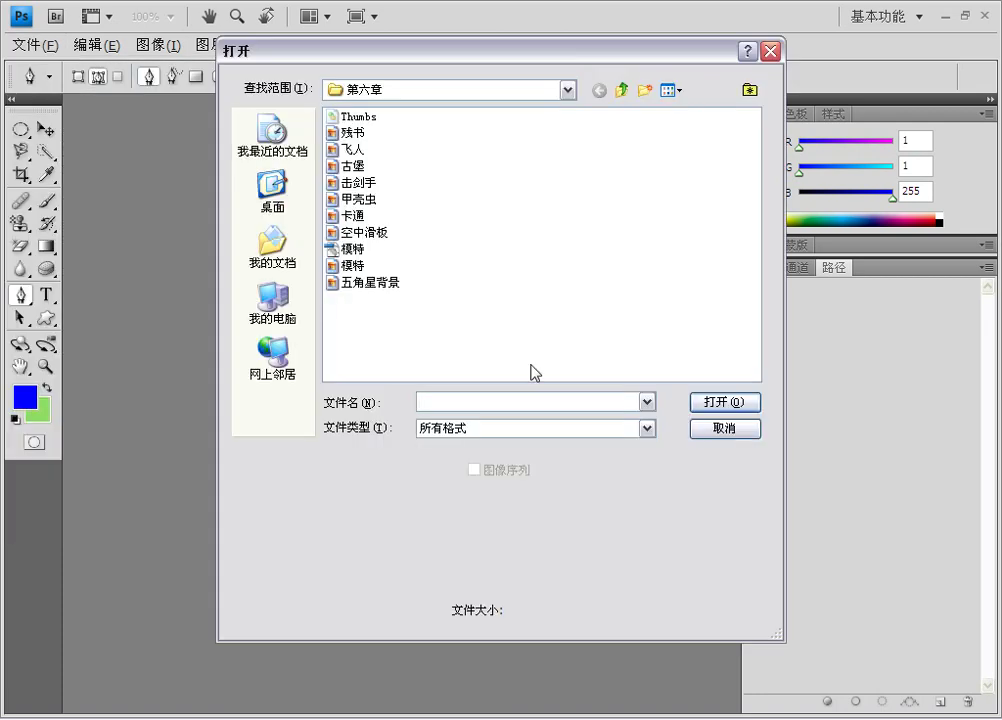
left_click(710, 430)
- Create a new 15 × 15 cm RGB document at 200 pixels per inch with a white background
left_click(21, 52)
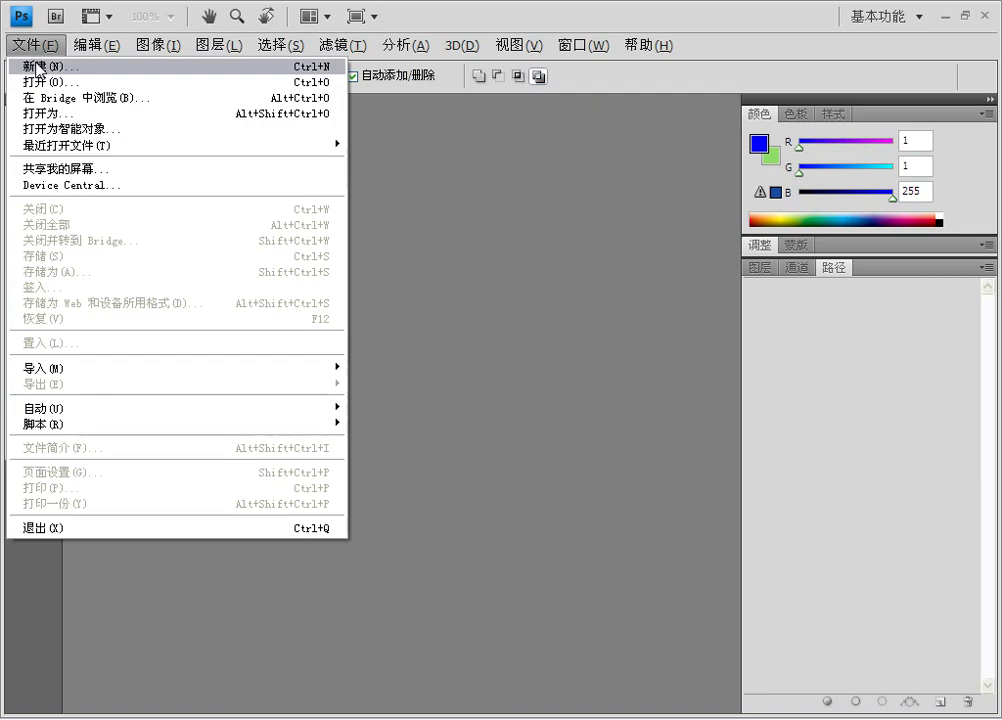
left_click(40, 66)
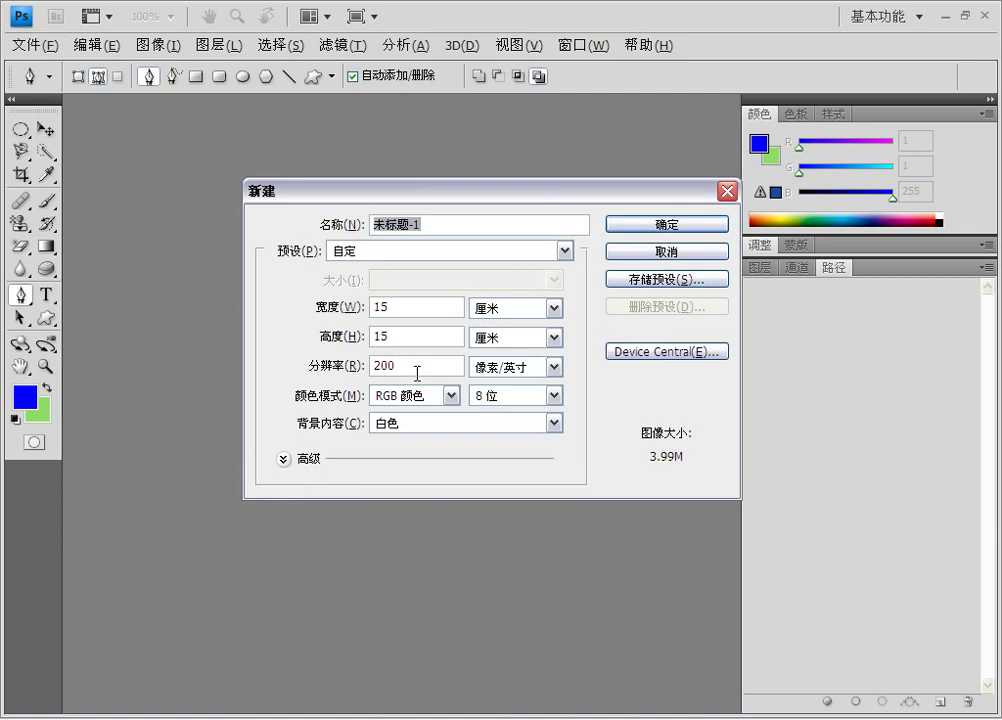
left_click(644, 224)
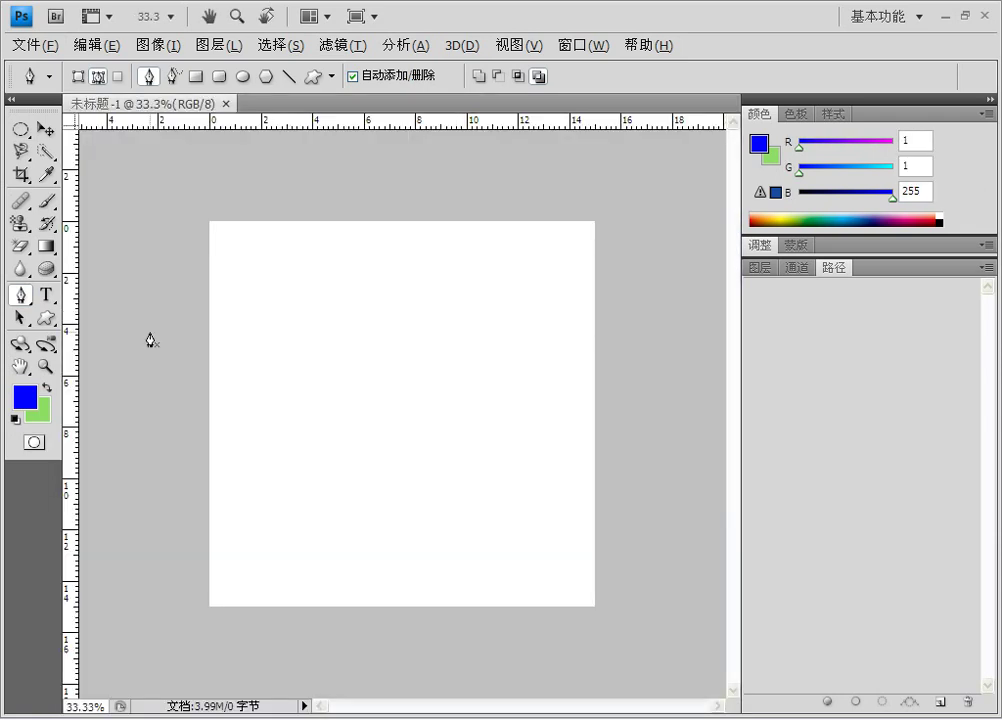
- Draw the last fencer custom shape as blue filled pixels across the middle of the canvas, in Normal mode at 100% opacity
left_click(46, 318)
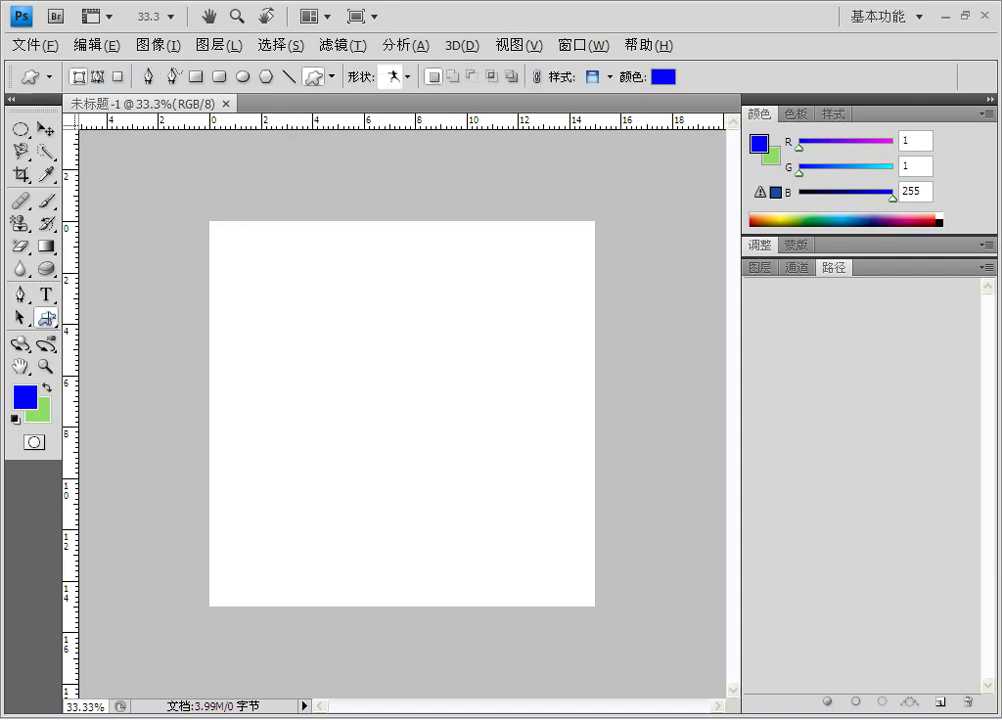
left_click(407, 77)
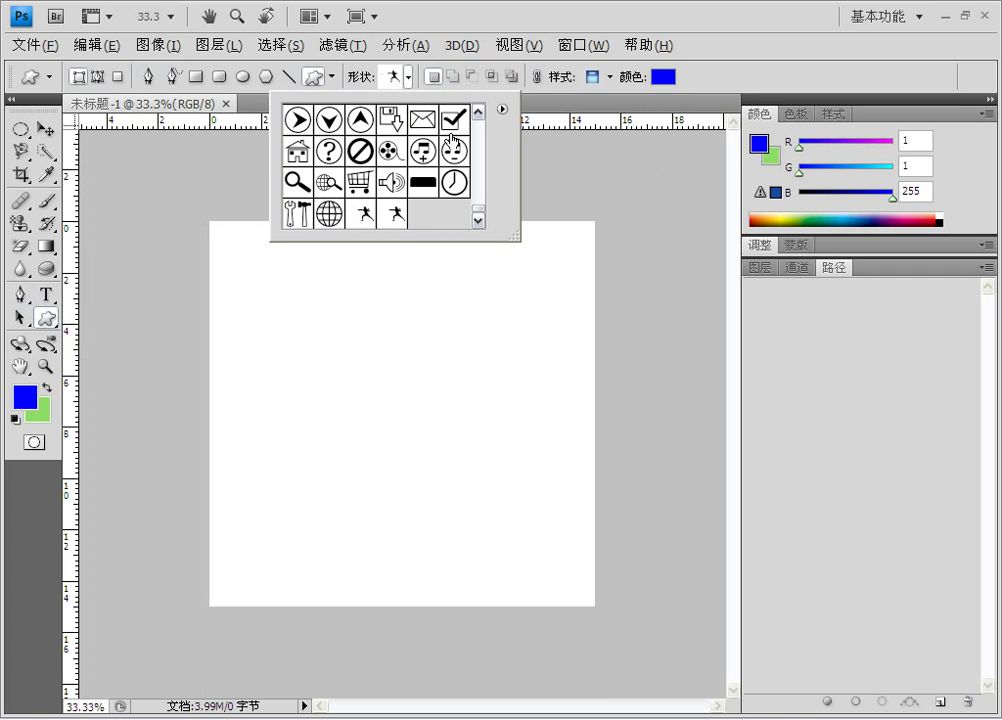
scroll(478, 213, "up", 2)
scroll(478, 213, "down", 2)
left_click(393, 214)
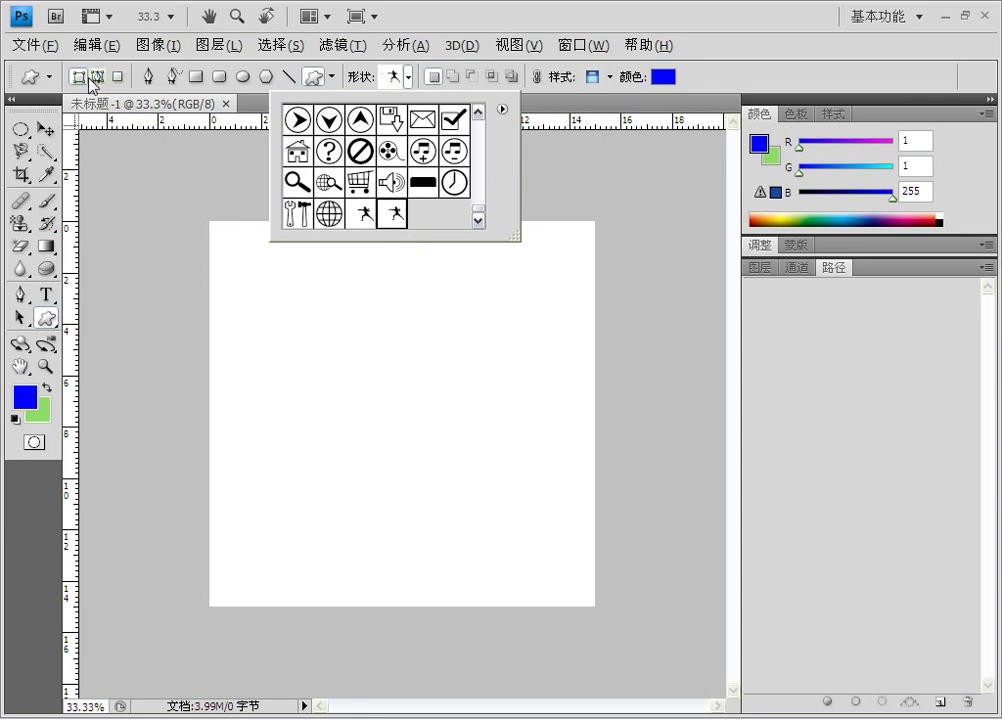
left_click(393, 366)
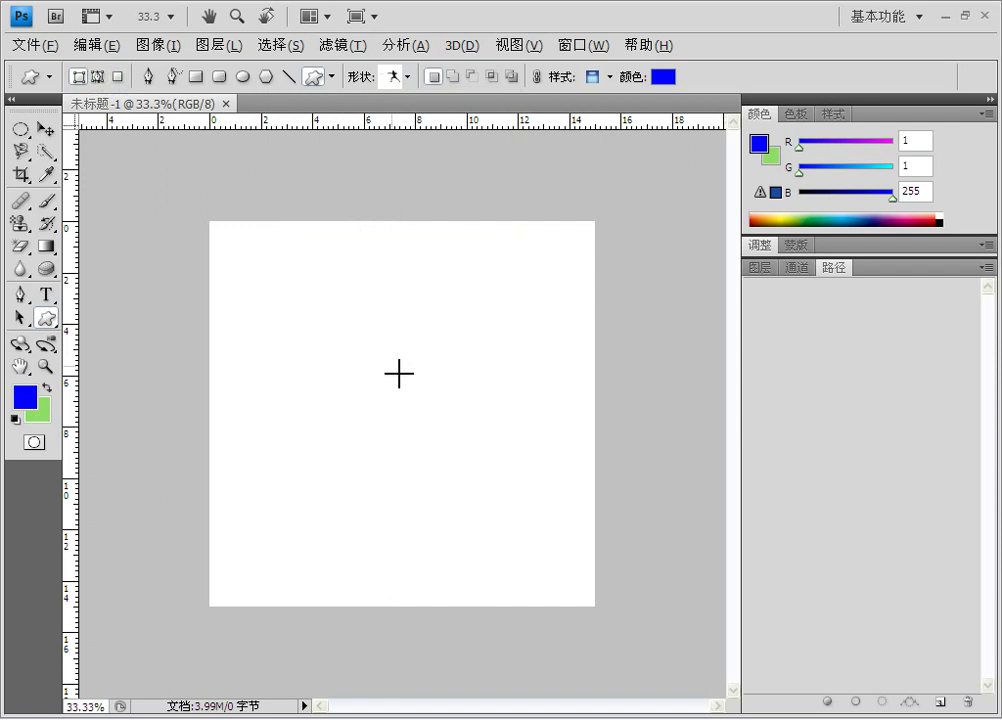
left_click(119, 77)
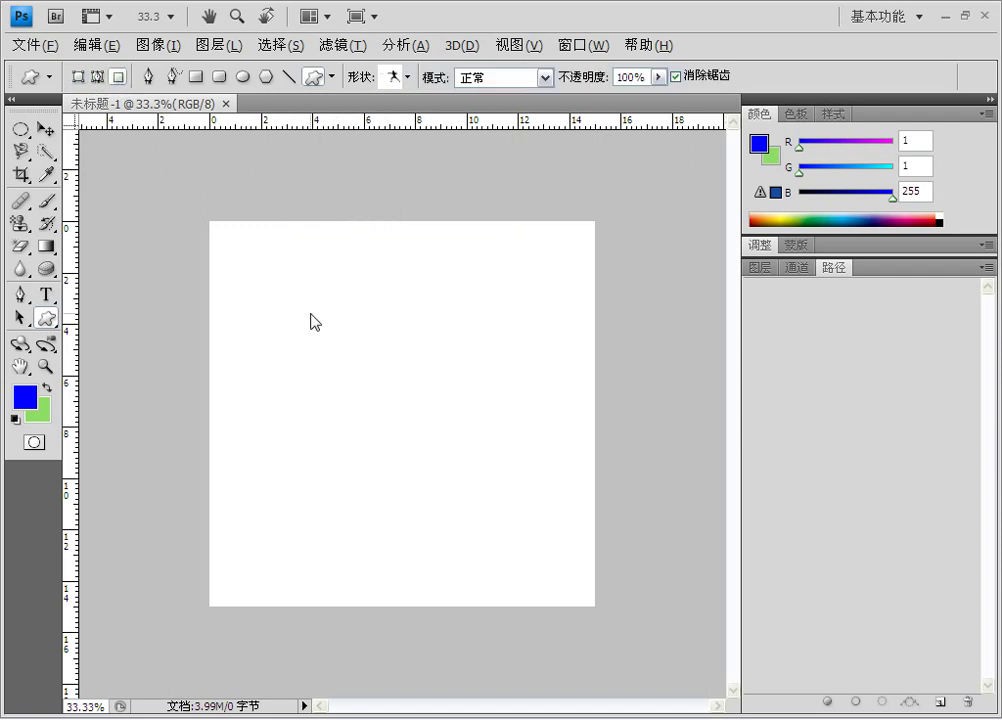
left_click_drag(288, 291, 537, 537)
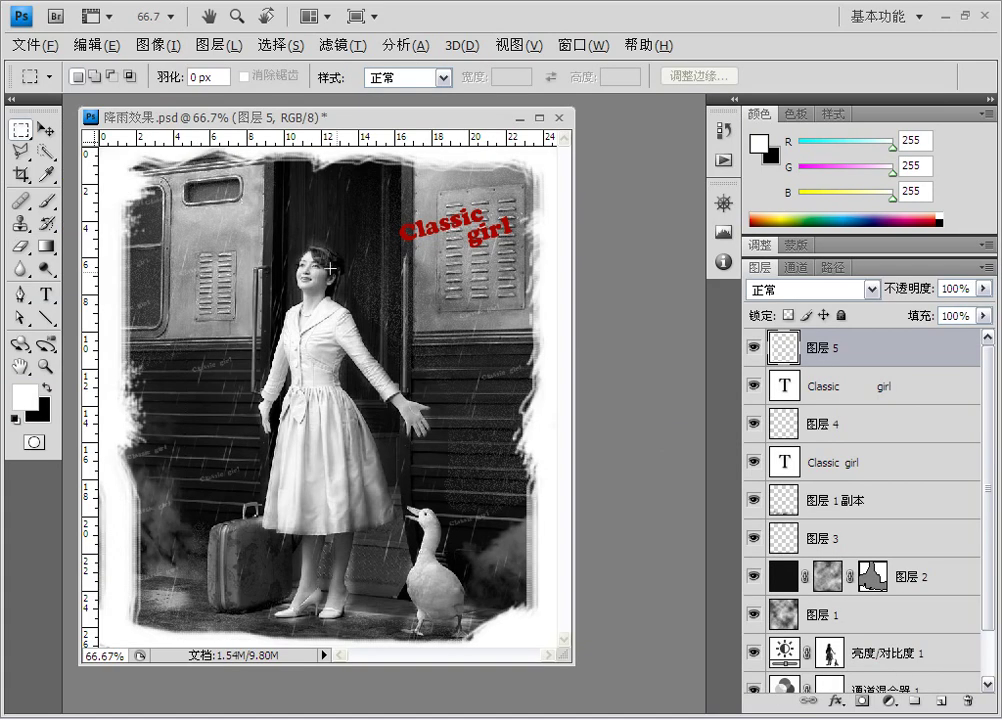
- Minimize the 降雨效果.psd document and open the 站台 image from the 第十二章 folder
left_click_drag(90, 131, 580, 657)
left_click(519, 119)
left_click(38, 46)
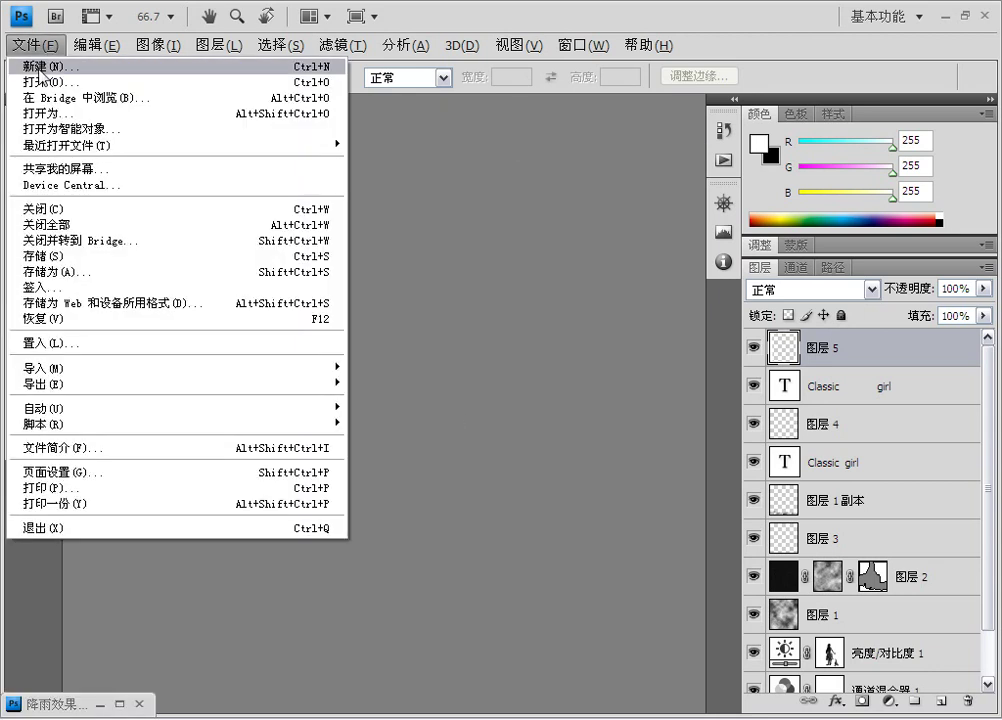
left_click(45, 85)
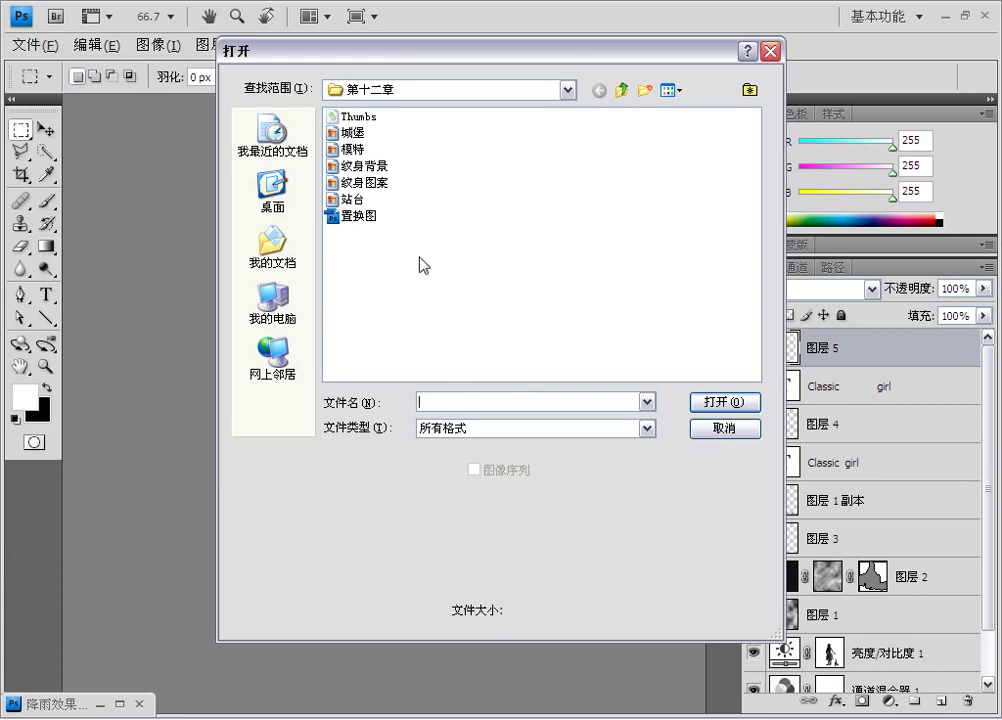
left_click(336, 200)
left_click(736, 400)
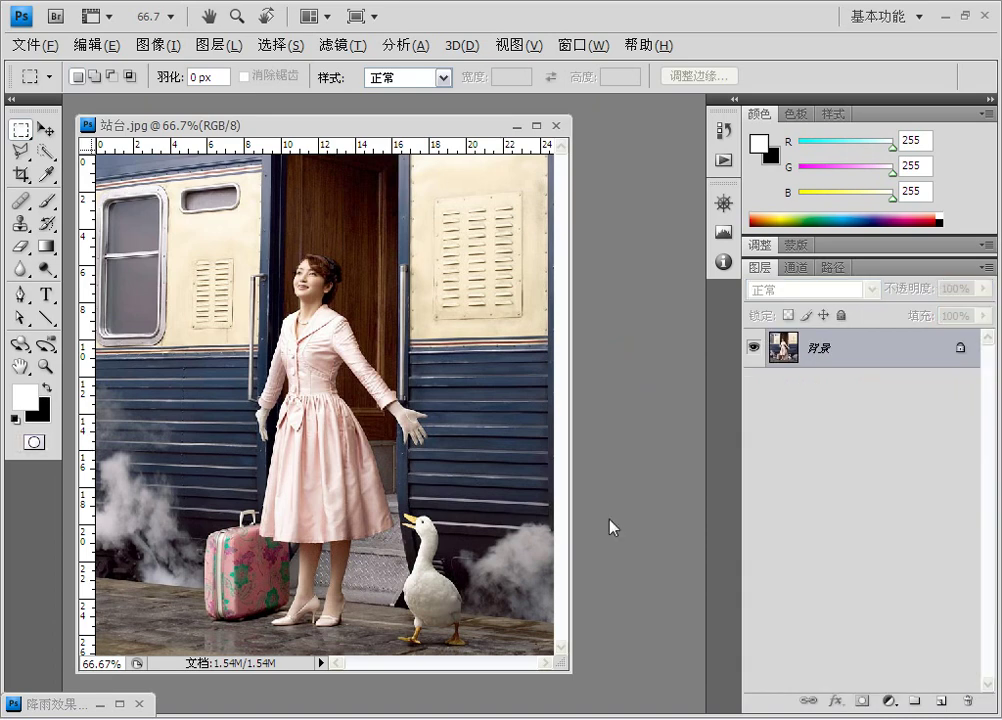
- Add a Channel Mixer adjustment layer using the 使用黄色滤镜的黑白 (RGB) preset
left_click(759, 245)
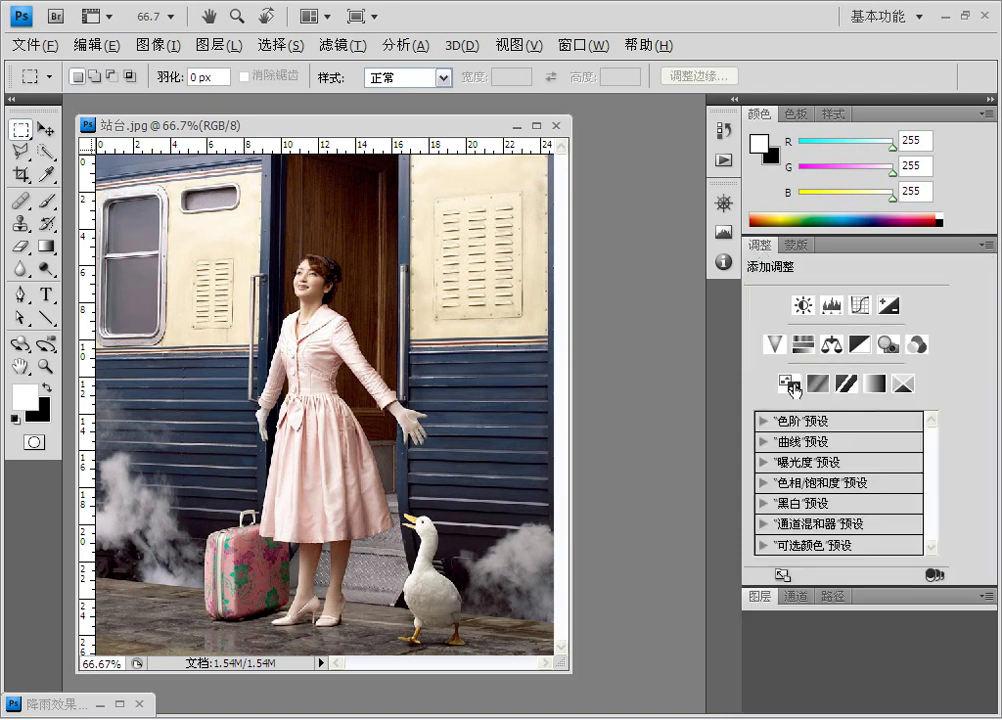
left_click(916, 345)
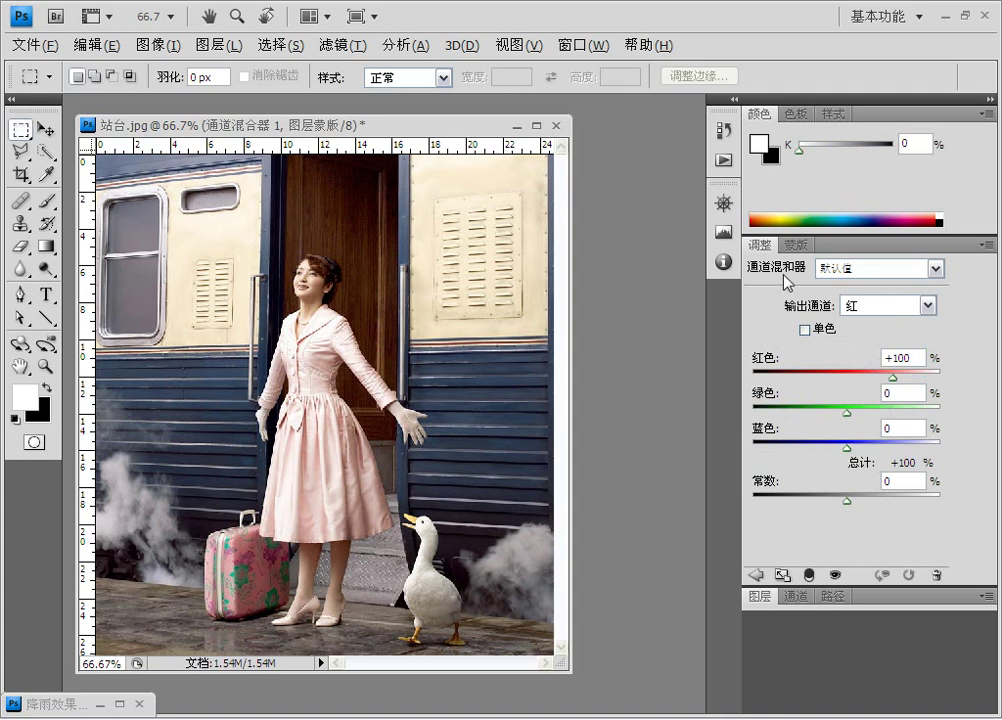
left_click(936, 268)
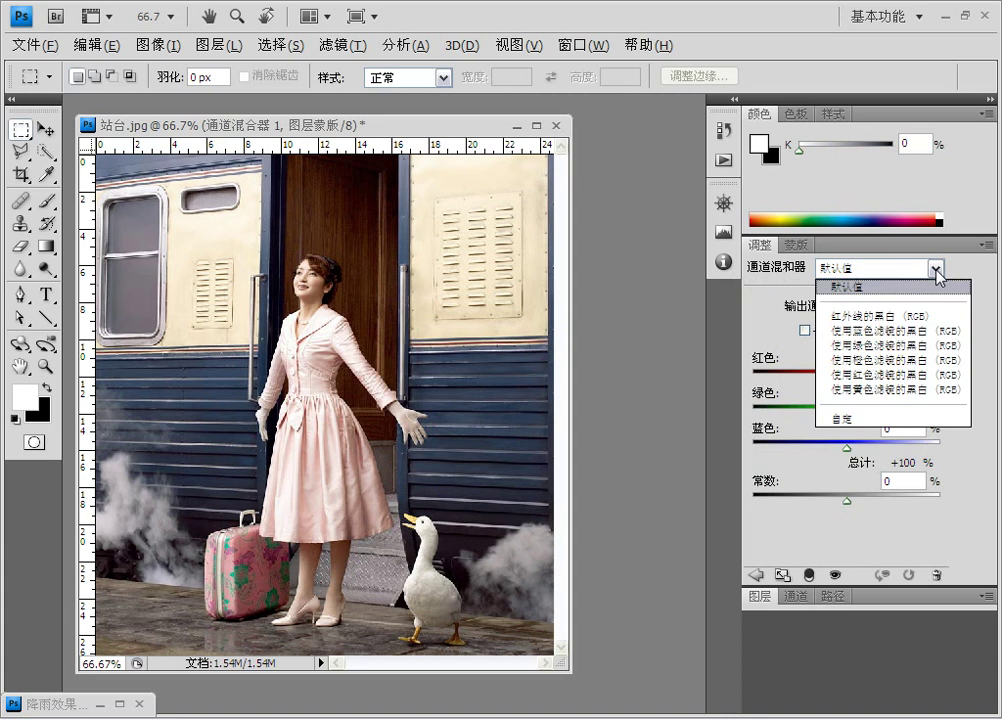
left_click(935, 402)
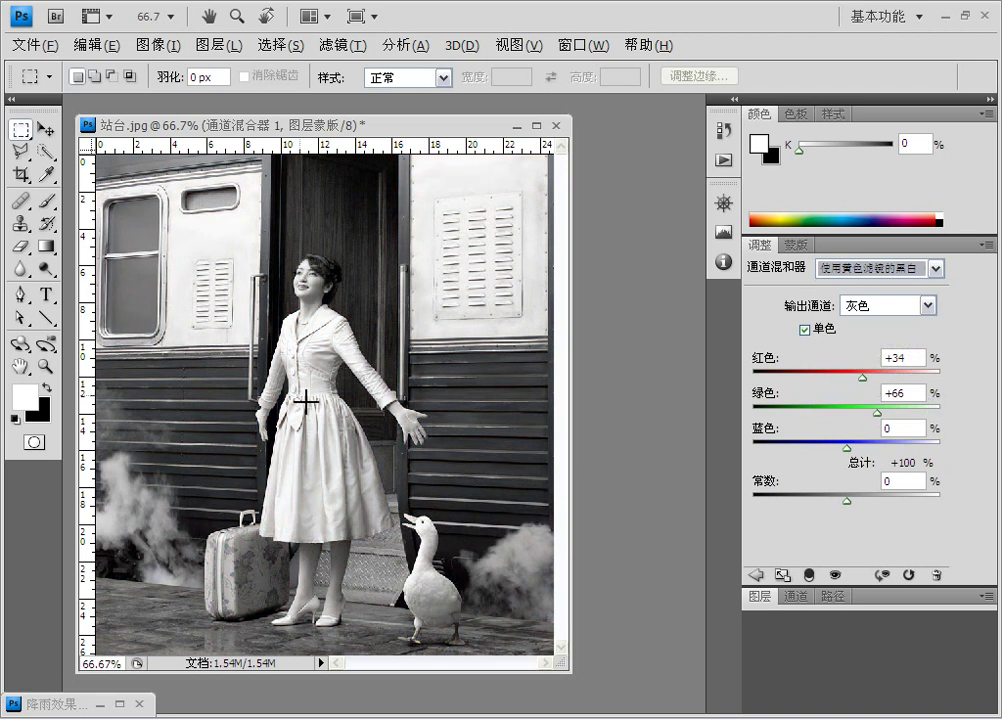
left_click(881, 601)
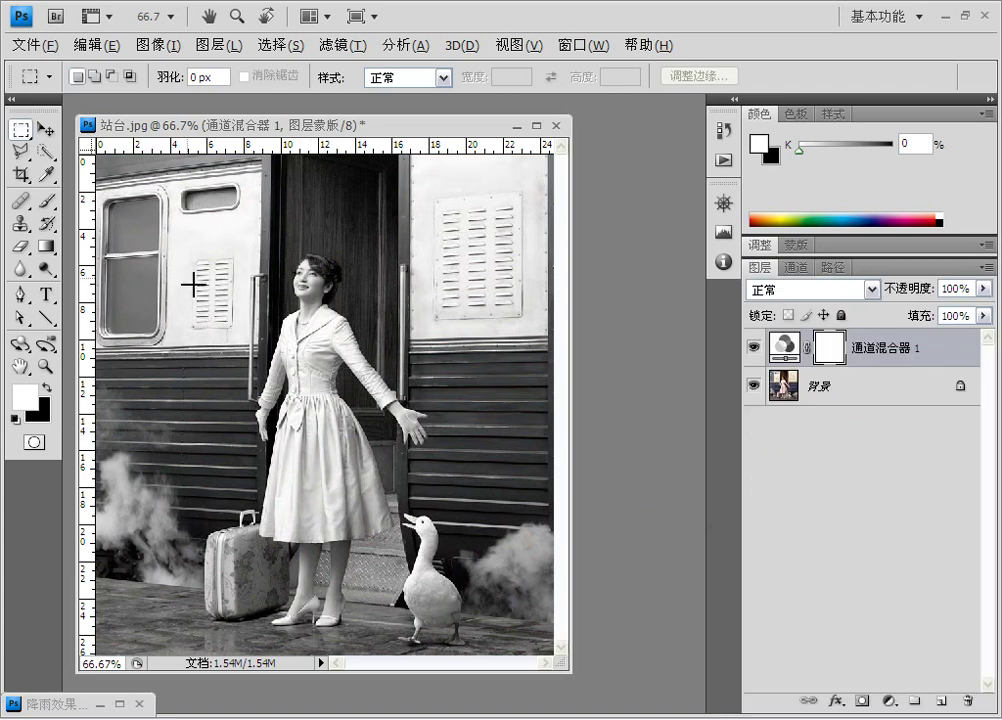
- Outline the woman from hair to shoes, including both arms, as a closed Polygonal Lasso selection with 1 px feather
left_click(19, 152)
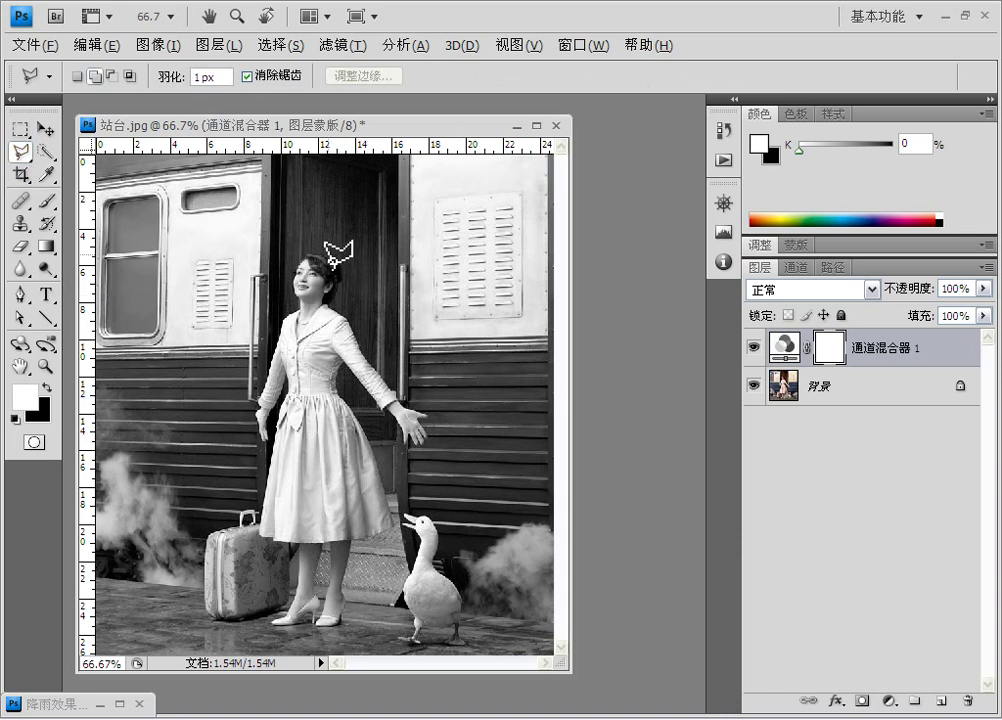
mouse_move(334, 258)
left_mouse_down()
mouse_move(348, 285)
mouse_move(336, 300)
mouse_move(362, 322)
mouse_move(385, 372)
mouse_move(436, 420)
mouse_move(434, 442)
mouse_move(412, 451)
mouse_move(346, 377)
mouse_move(404, 514)
mouse_move(396, 531)
left_mouse_up()
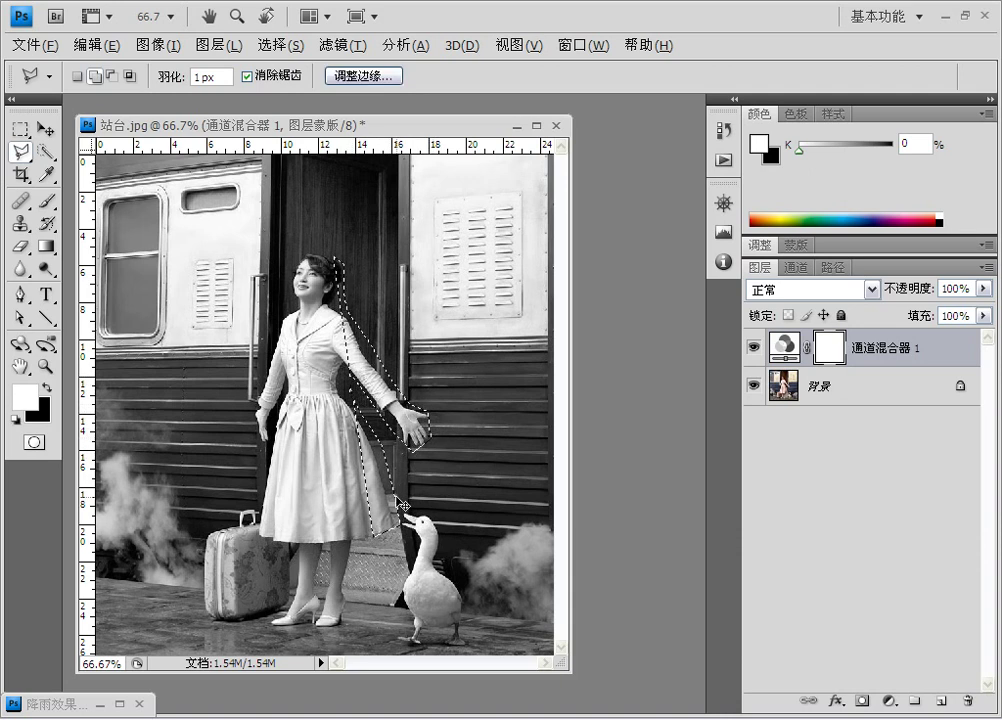
left_click(343, 307)
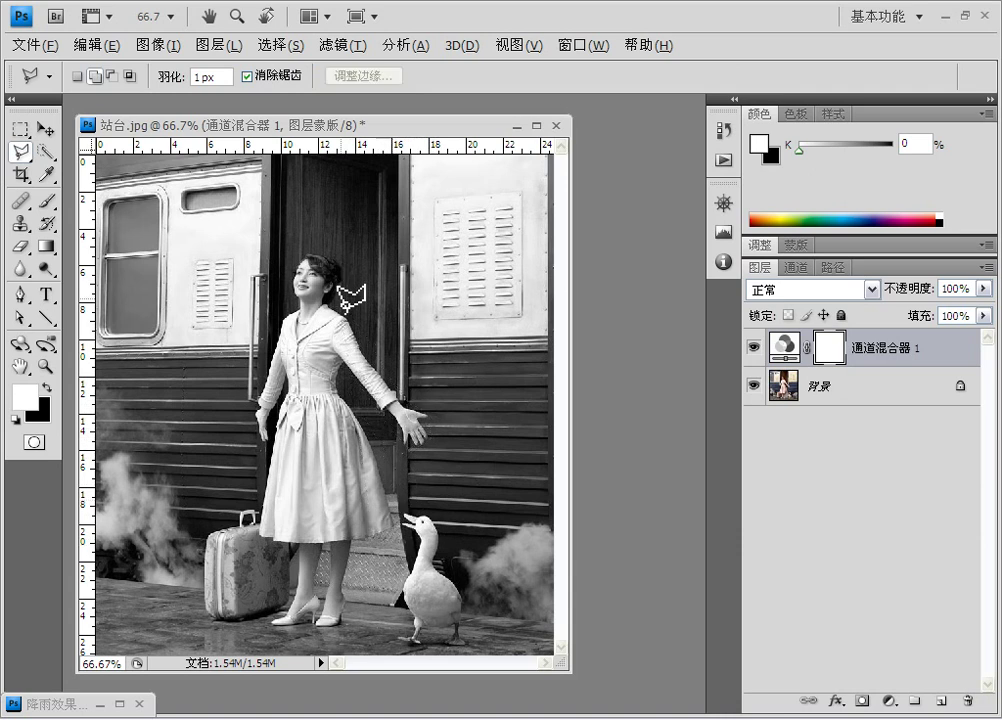
left_click(331, 258)
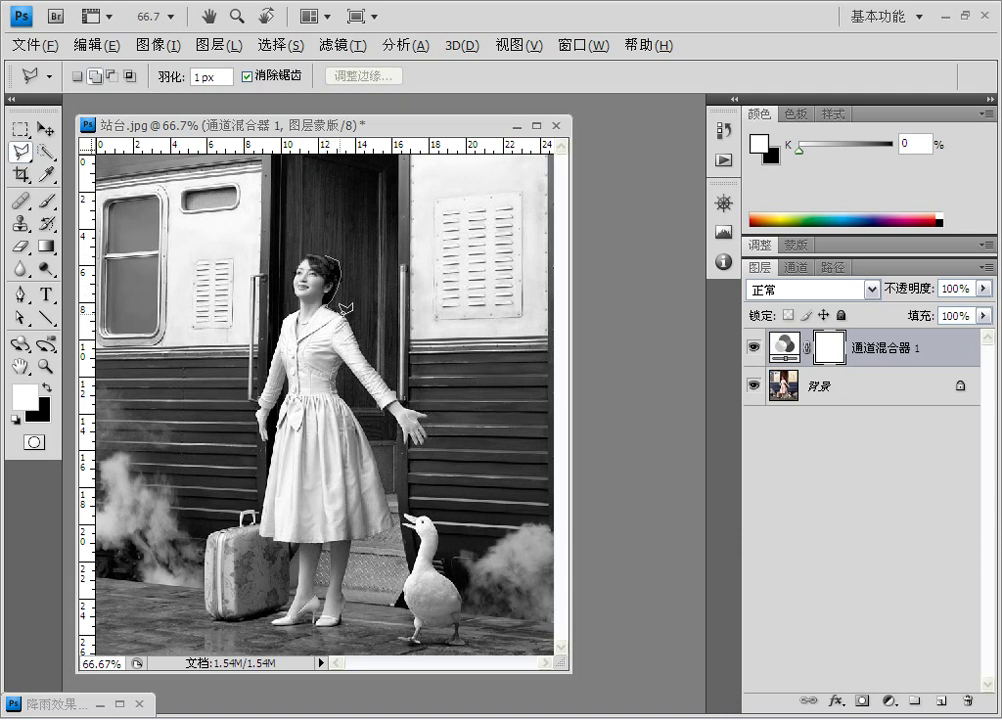
left_click(416, 405)
left_click(431, 414)
left_click(410, 446)
left_click(350, 398)
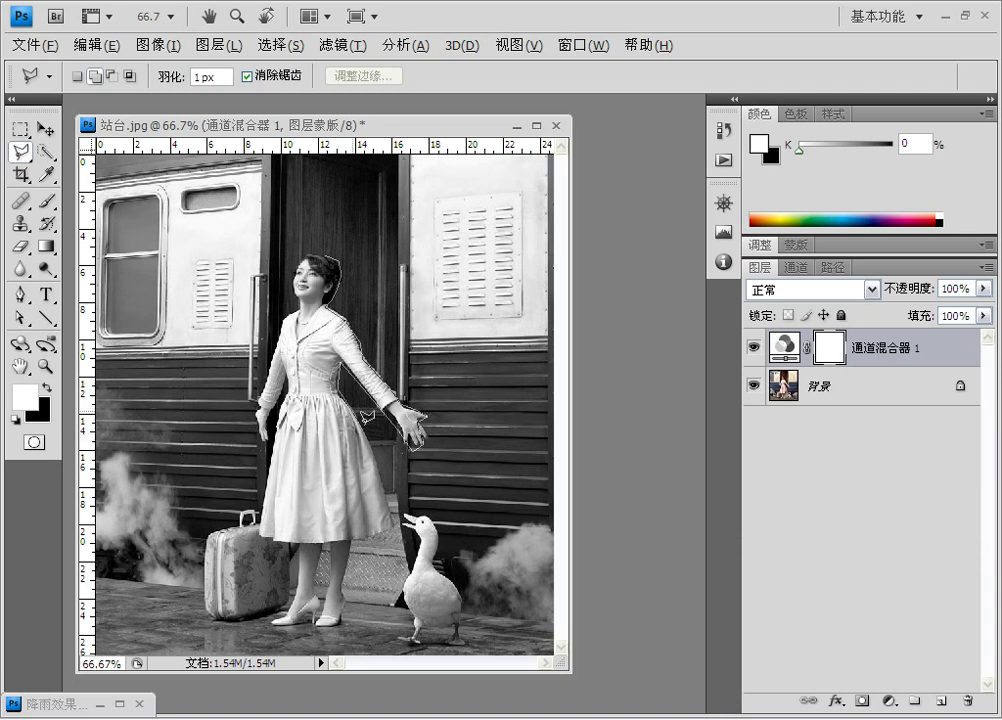
left_click(391, 532)
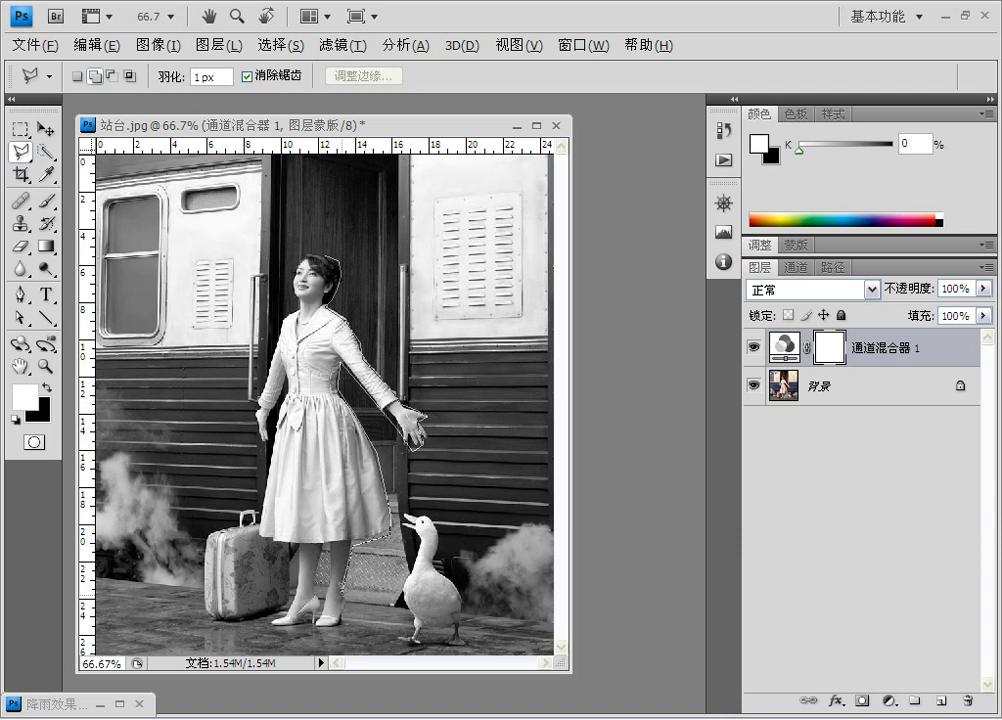
left_click(345, 601)
left_click(315, 630)
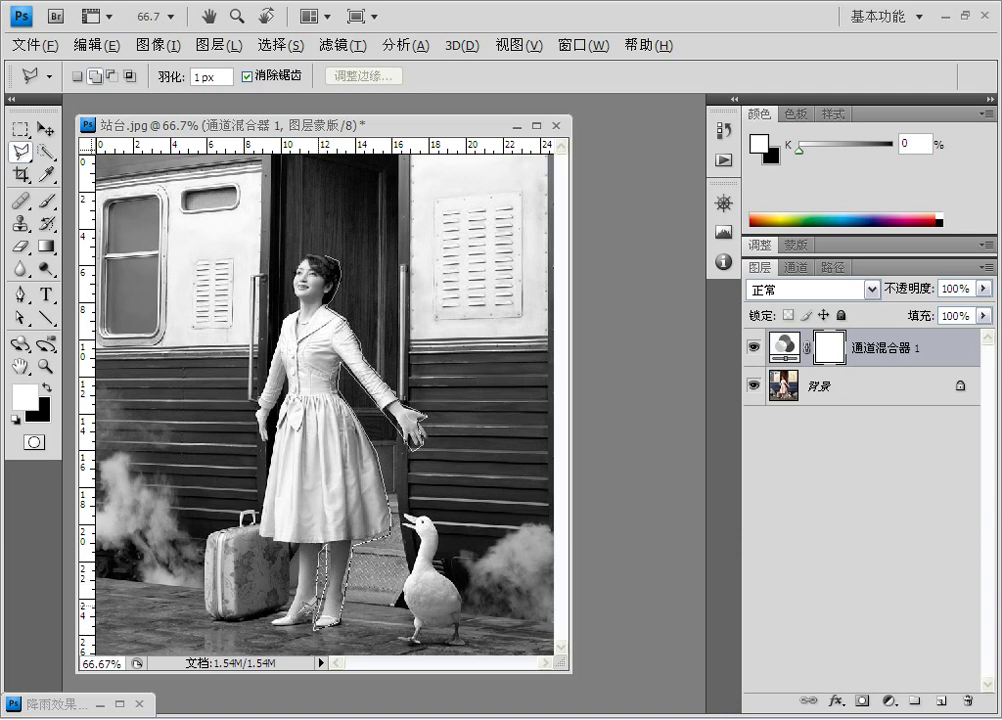
left_click(270, 627)
left_click(303, 546)
left_click(263, 527)
left_click(253, 405)
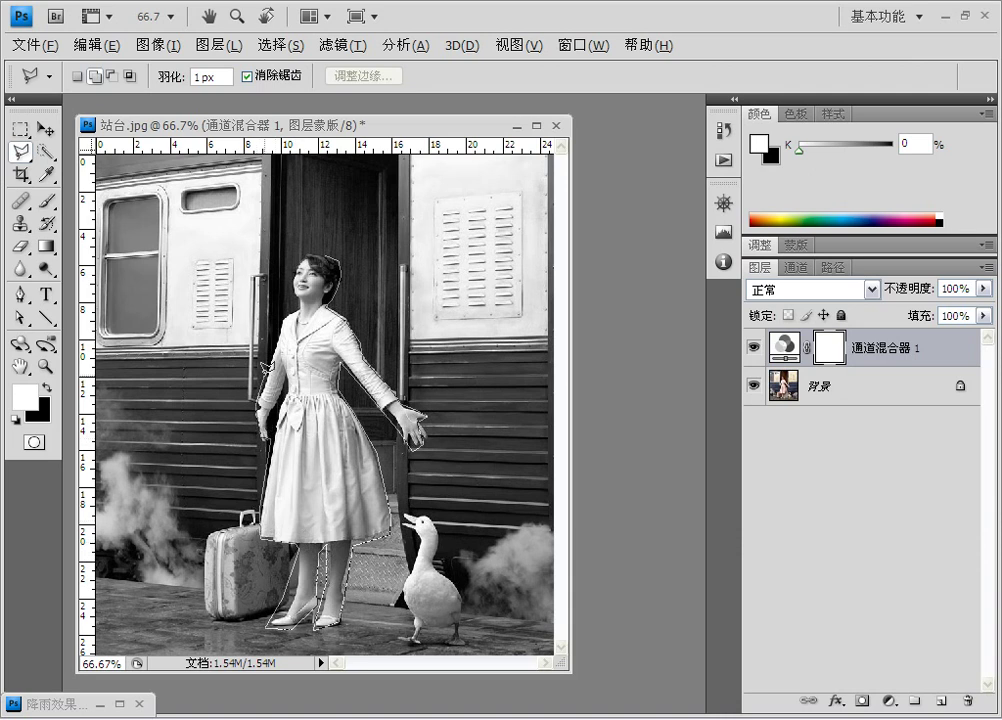
left_click(283, 302)
left_click(340, 272)
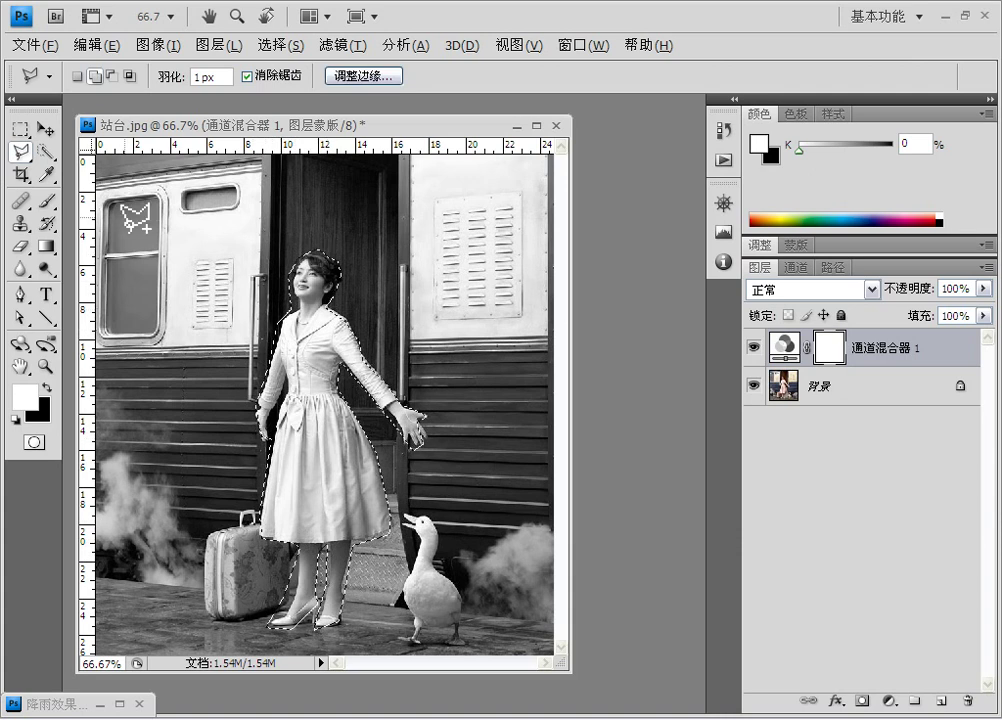
- Add the duck's outline to the selection with the Polygonal Lasso
left_click(96, 77)
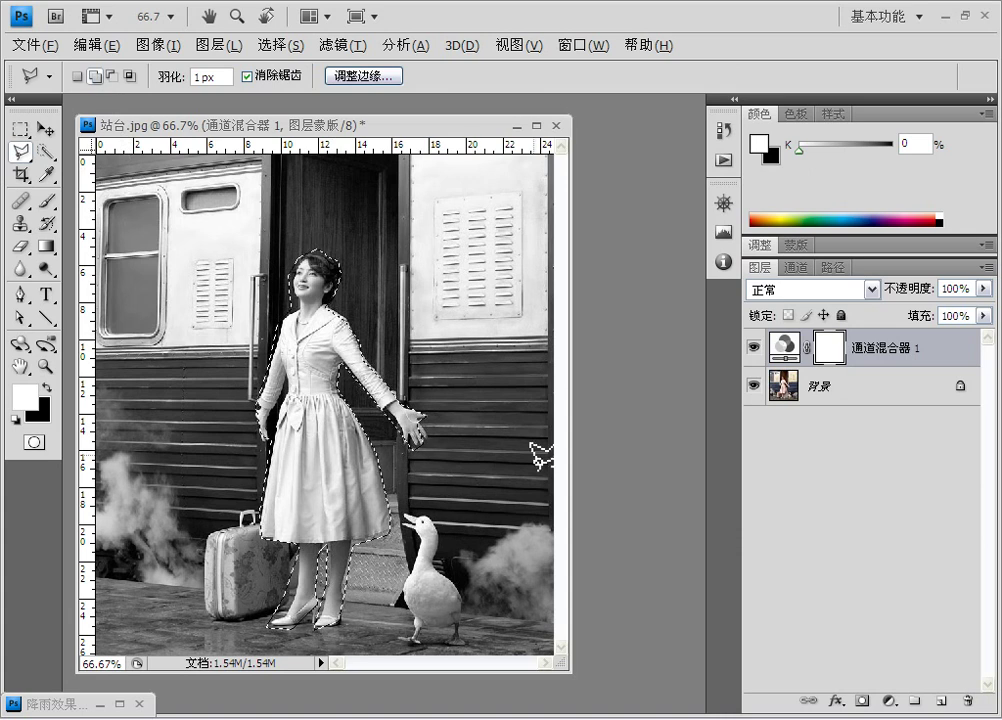
left_click(440, 552)
left_click(472, 647)
left_click(455, 645)
left_click(428, 633)
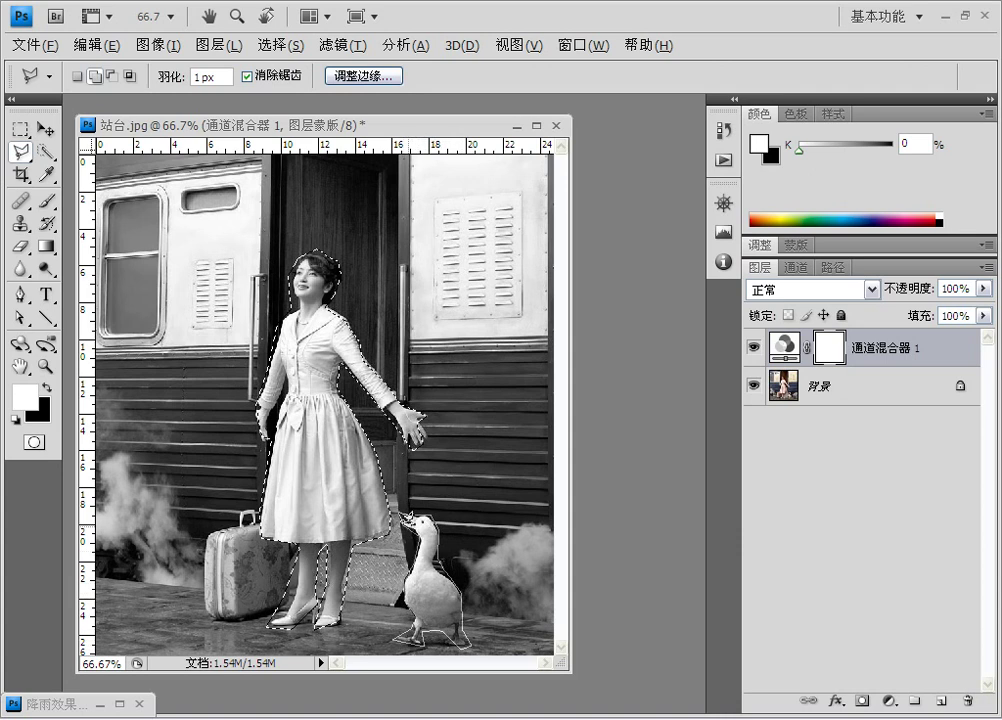
double_click(412, 514)
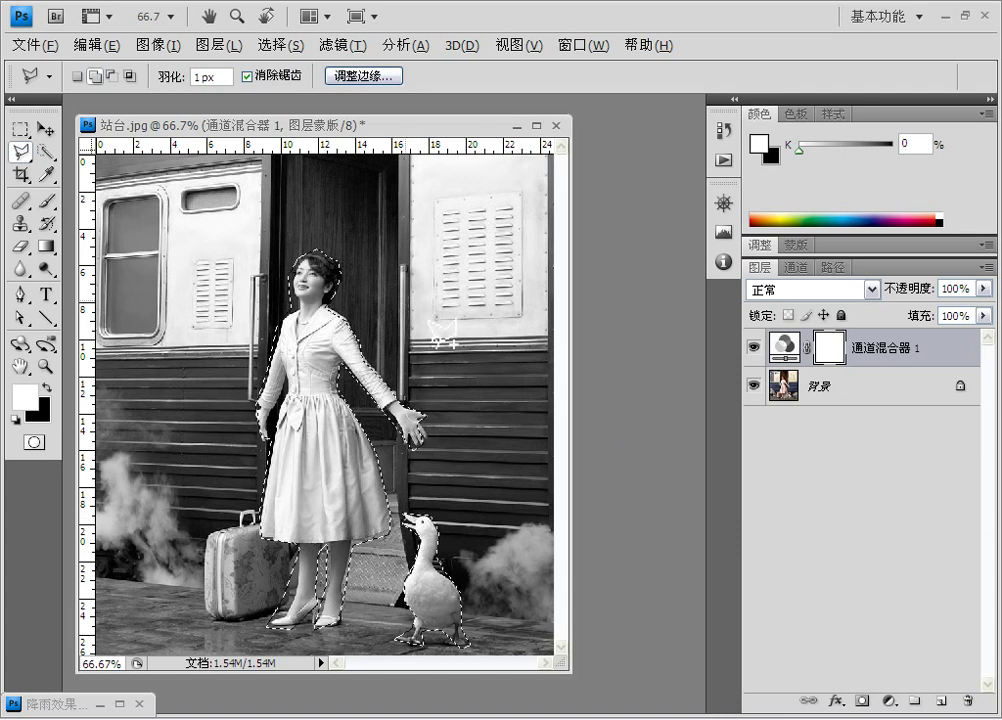
- Invert the selection and add a Brightness/Contrast adjustment layer masked to the background around the woman and duck
left_click(281, 45)
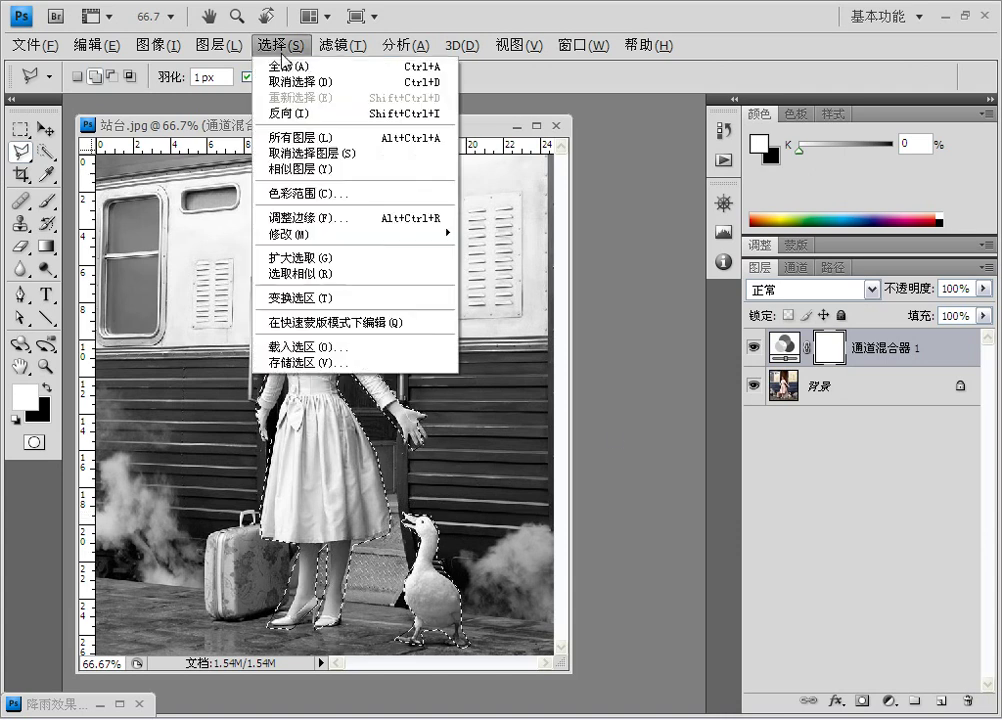
left_click(298, 114)
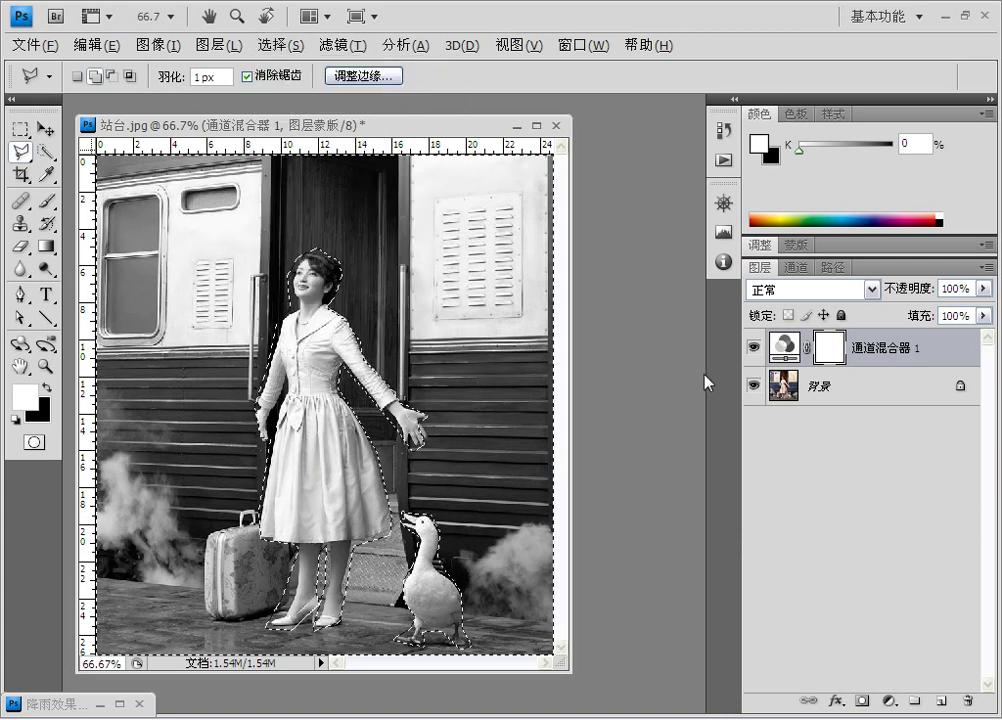
left_click(758, 246)
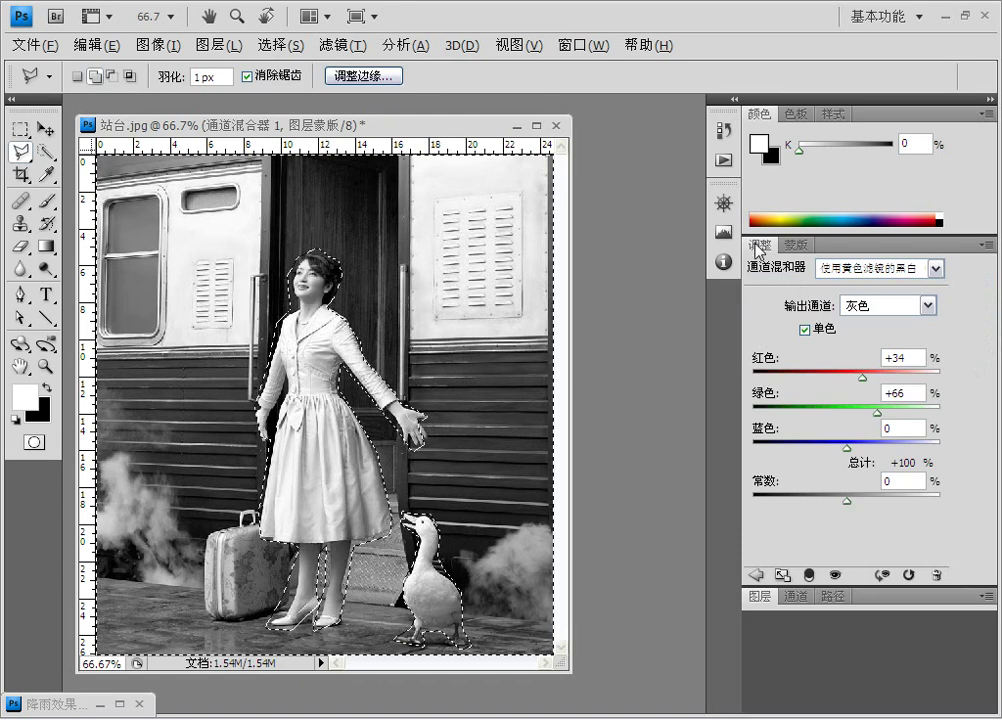
left_click(756, 575)
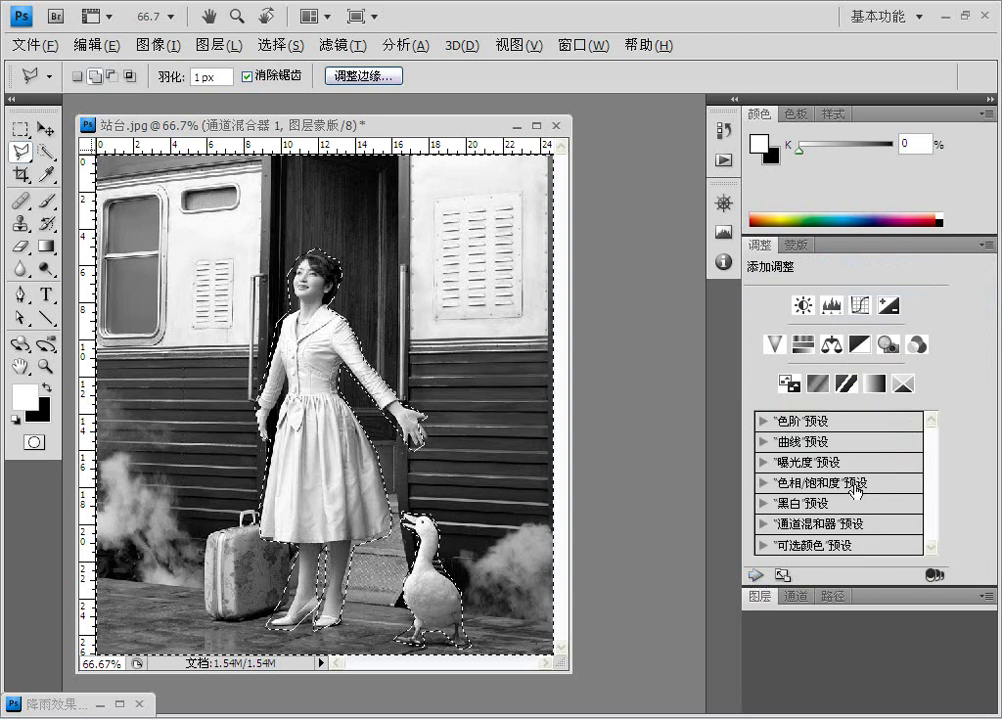
left_click(801, 303)
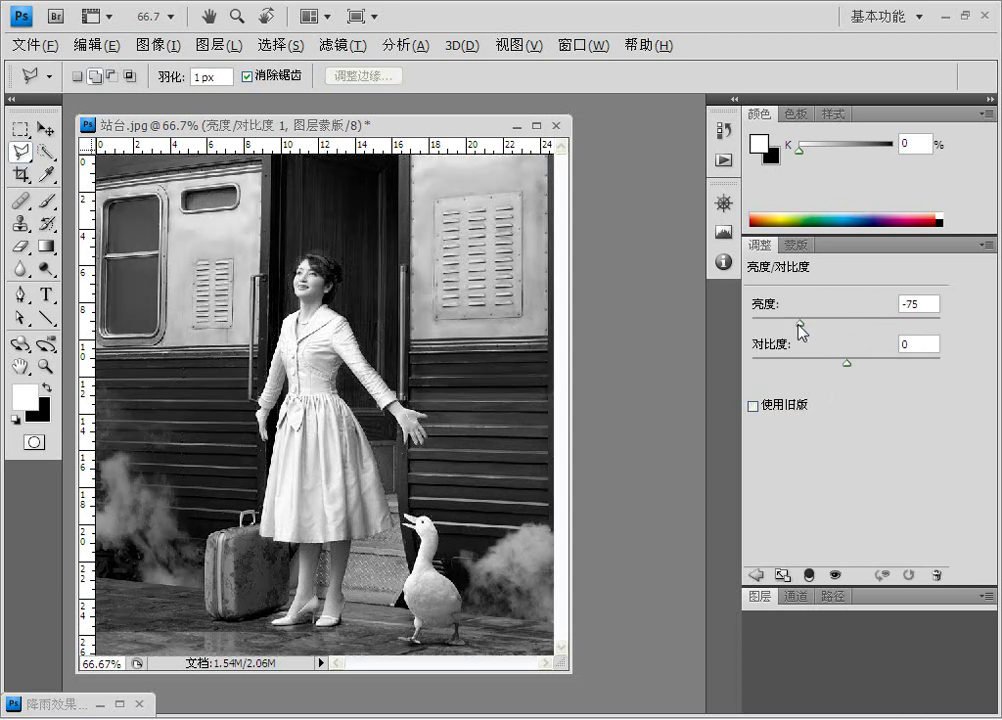
- Set the adjustment layer's brightness to about -120 and its contrast to 8
left_click_drag(777, 323, 770, 320)
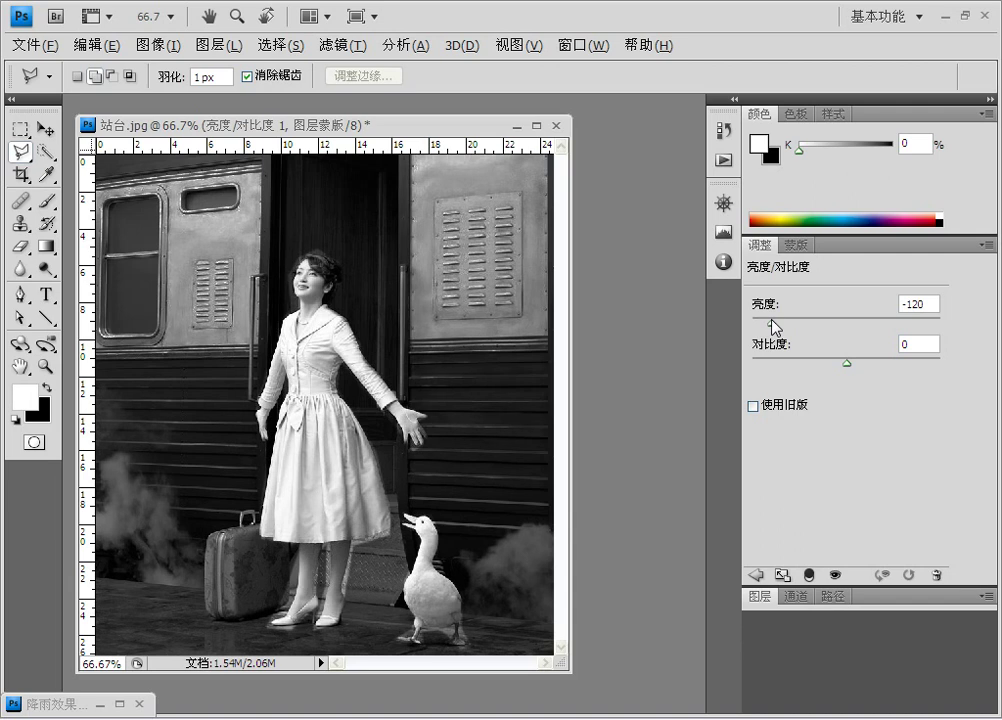
left_click(918, 302)
key("Down")
left_click(903, 345)
type("8")
left_click(900, 600)
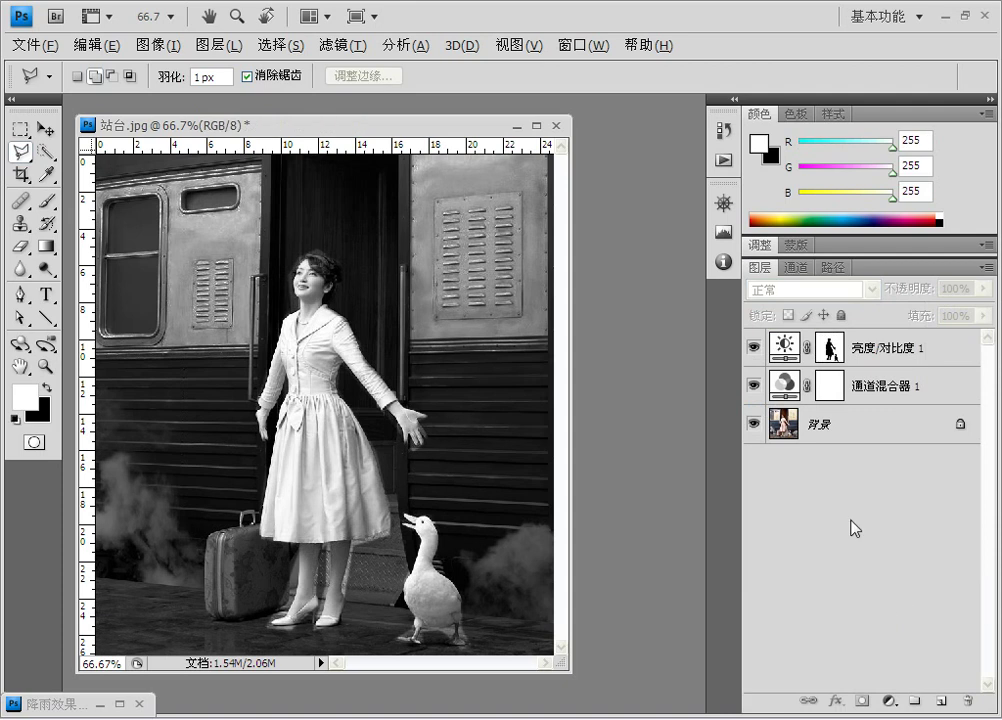
- Create a new layer above the Brightness/Contrast adjustment and render the Clouds (云彩) filter on it
left_click(941, 700)
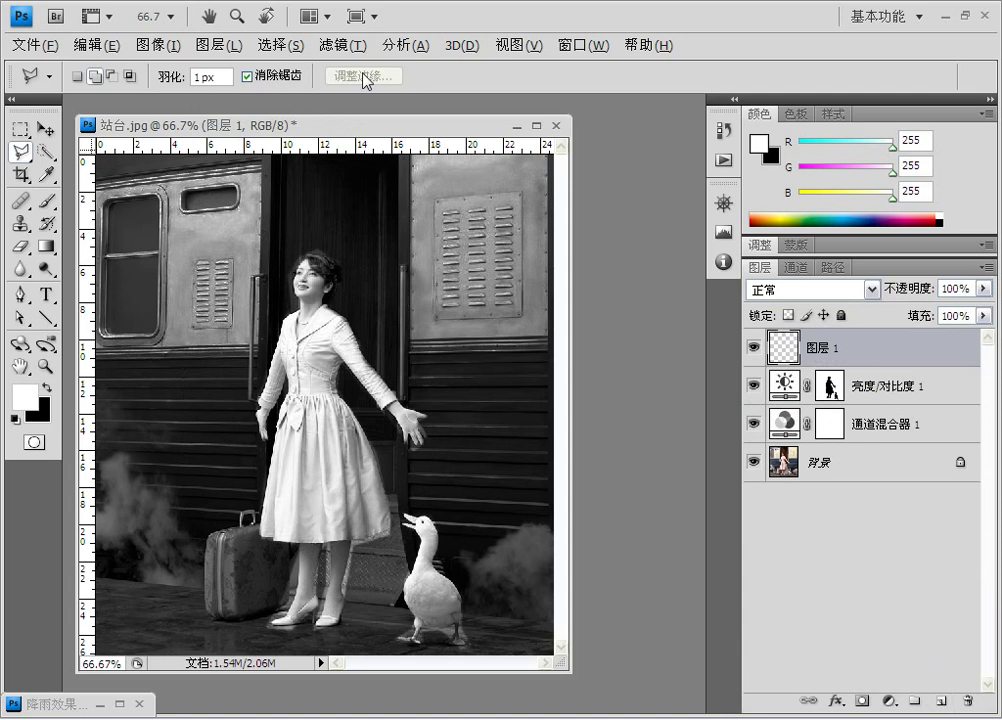
left_click(342, 52)
mouse_move(382, 316)
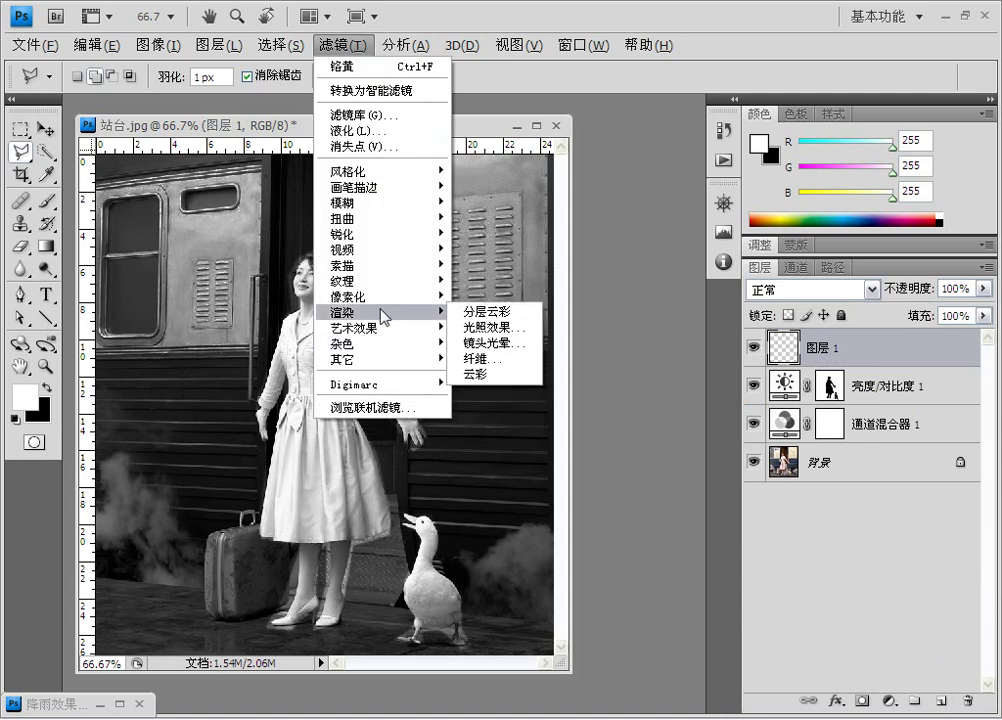
left_click(476, 374)
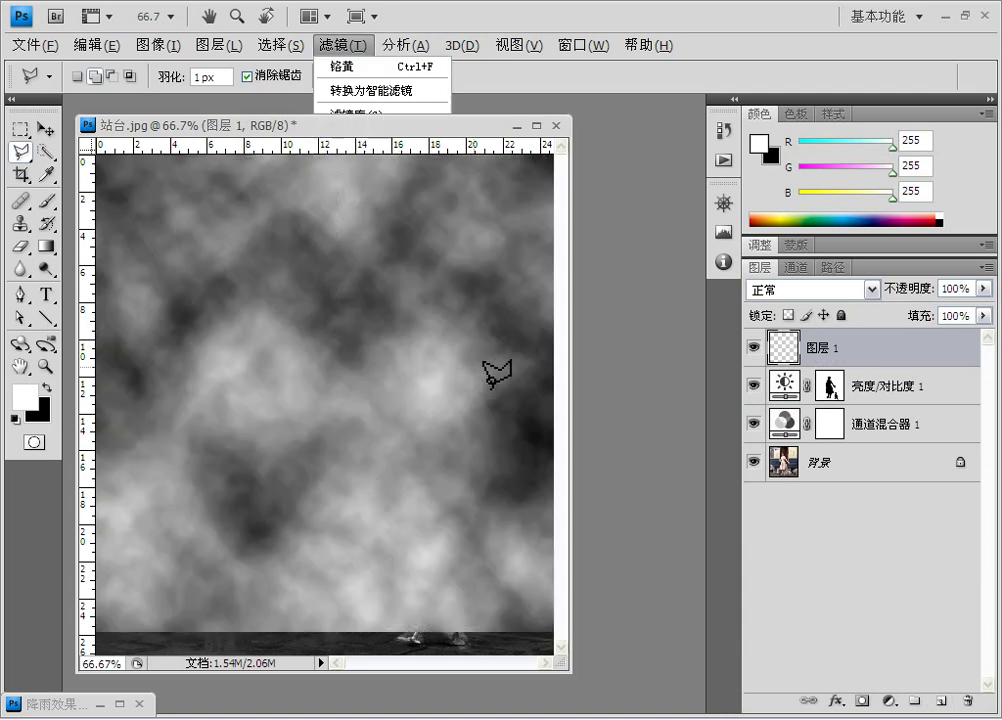
- Set the clouds layer's blend mode to Overlay (叠加) and its opacity to 42%
left_click(818, 290)
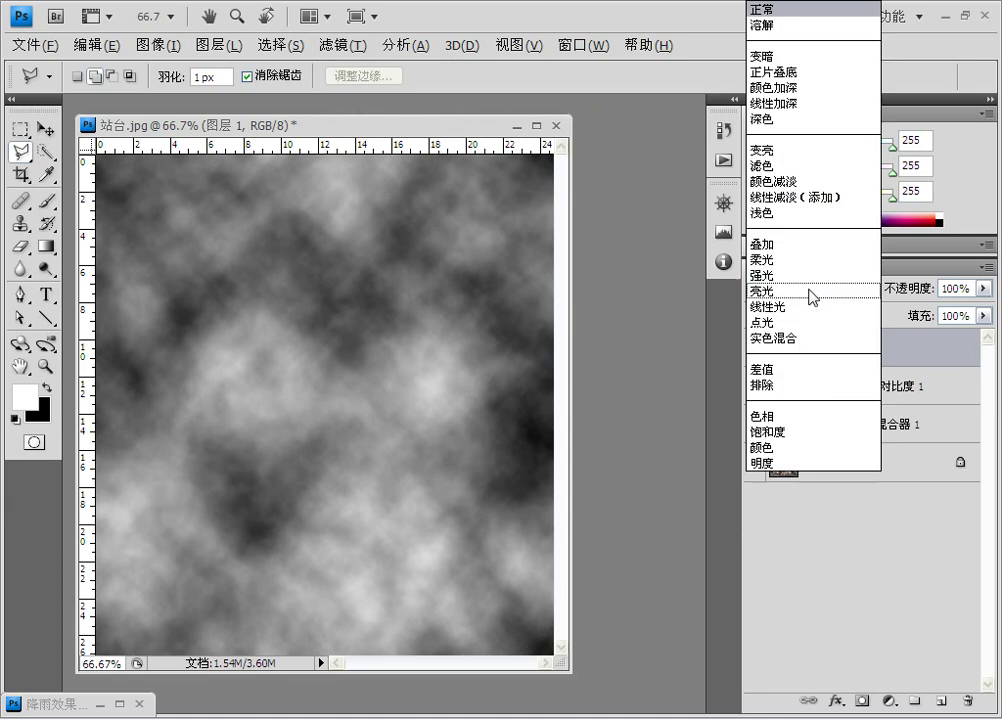
left_click(808, 252)
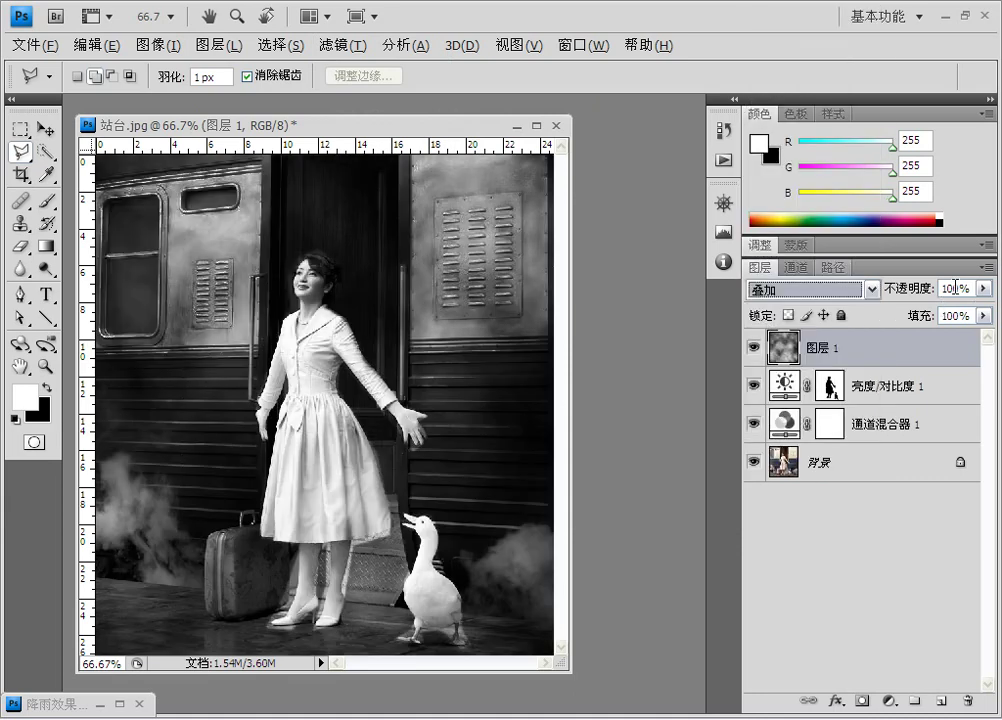
left_click(916, 290)
type("42")
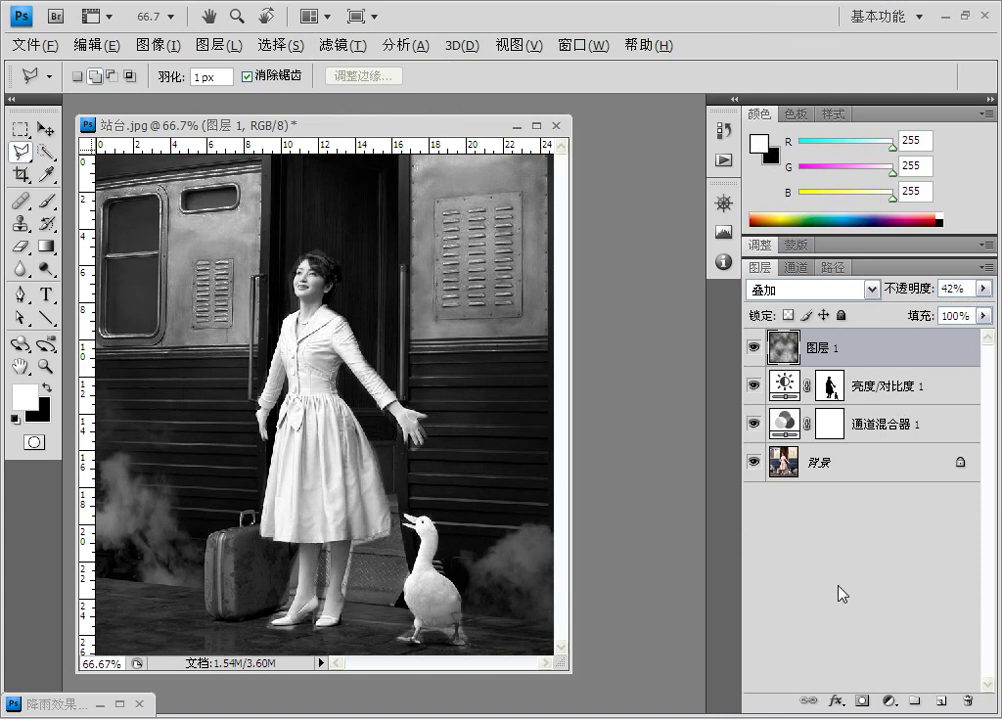
- Create a new layer above the clouds layer, fill it with black and set its blend mode to Screen (滤色)
left_click(941, 703)
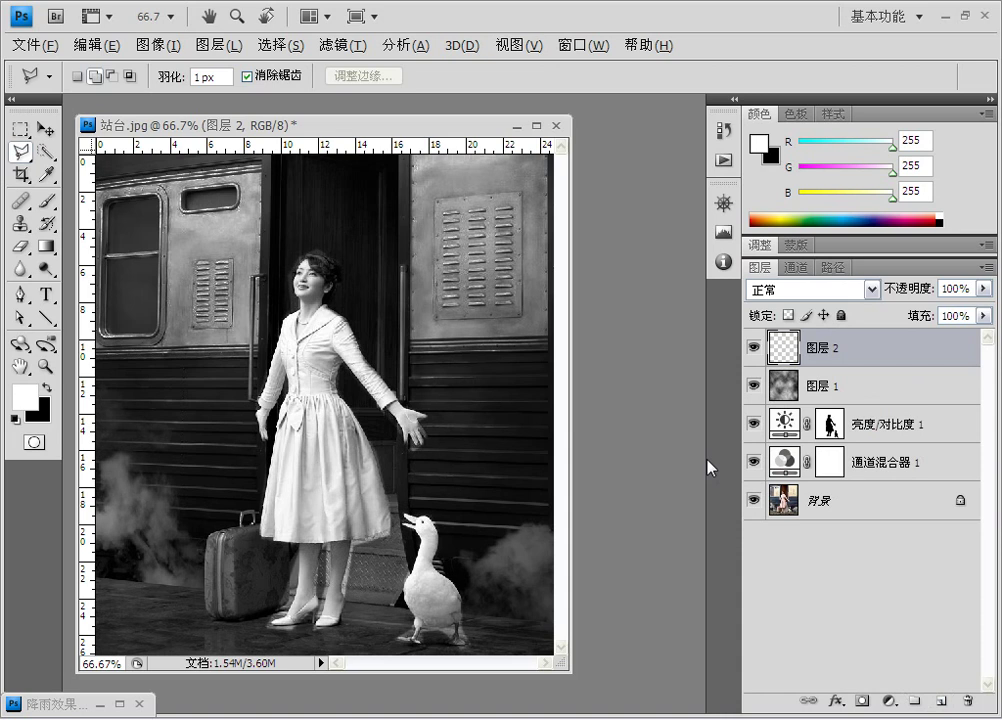
key("ctrl+BackSpace")
left_click(828, 290)
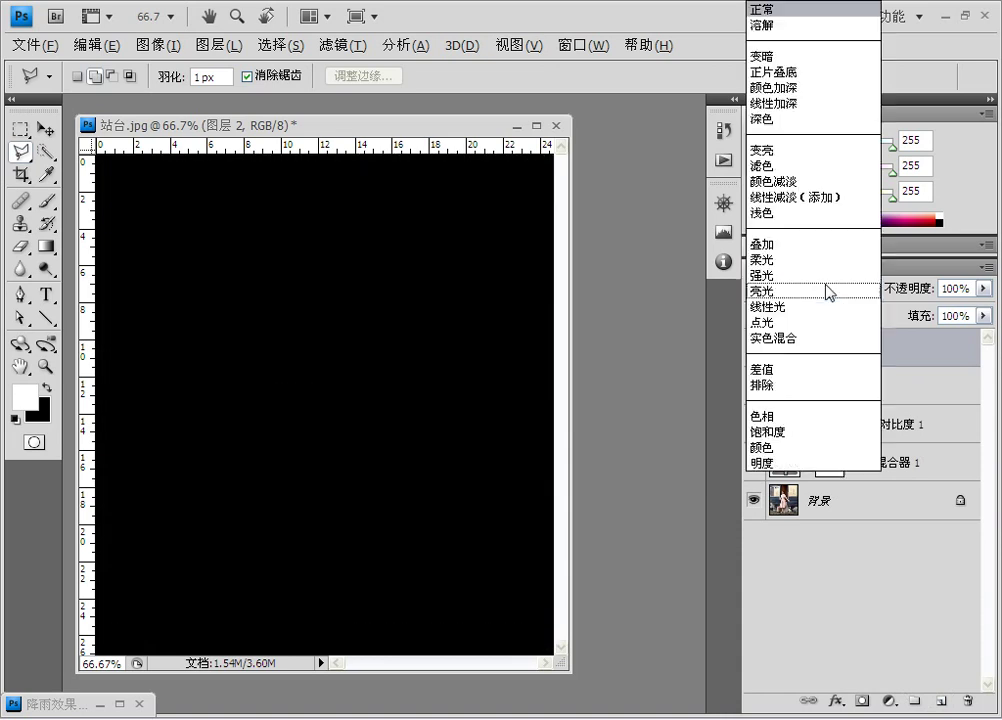
left_click(808, 167)
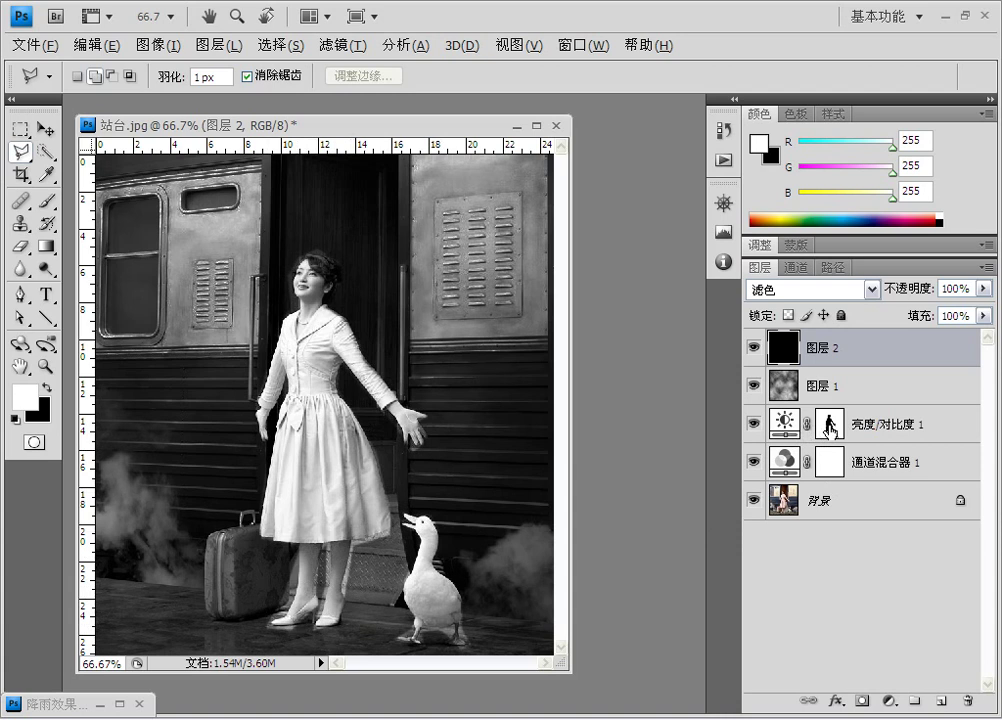
- Feather the Brightness/Contrast adjustment layer's mask by 6 px
left_click(830, 428)
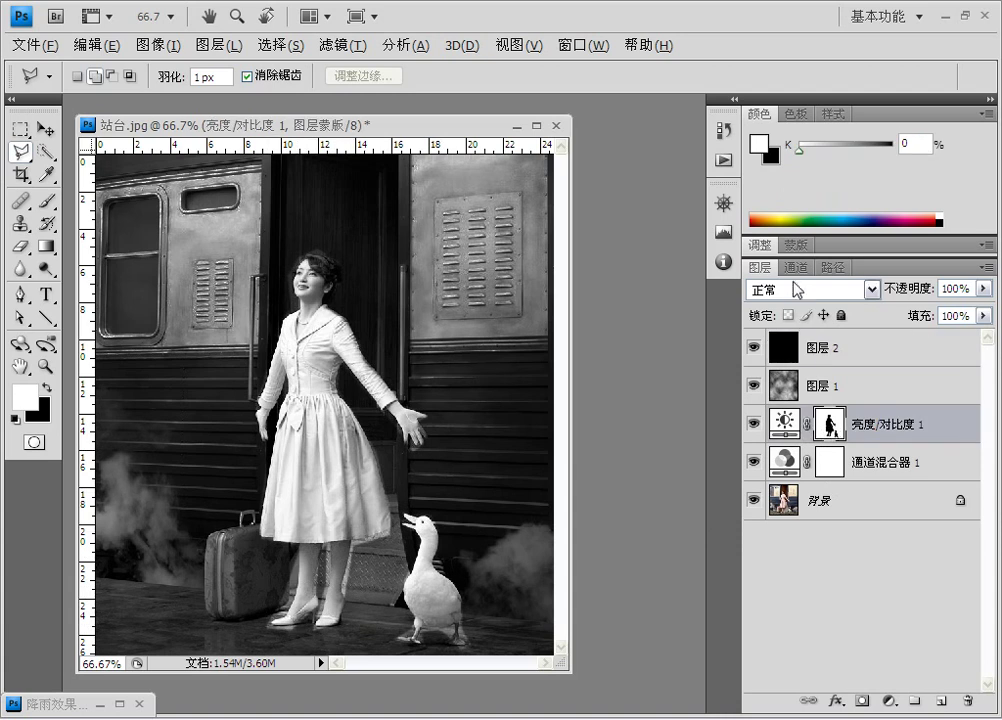
left_click(800, 247)
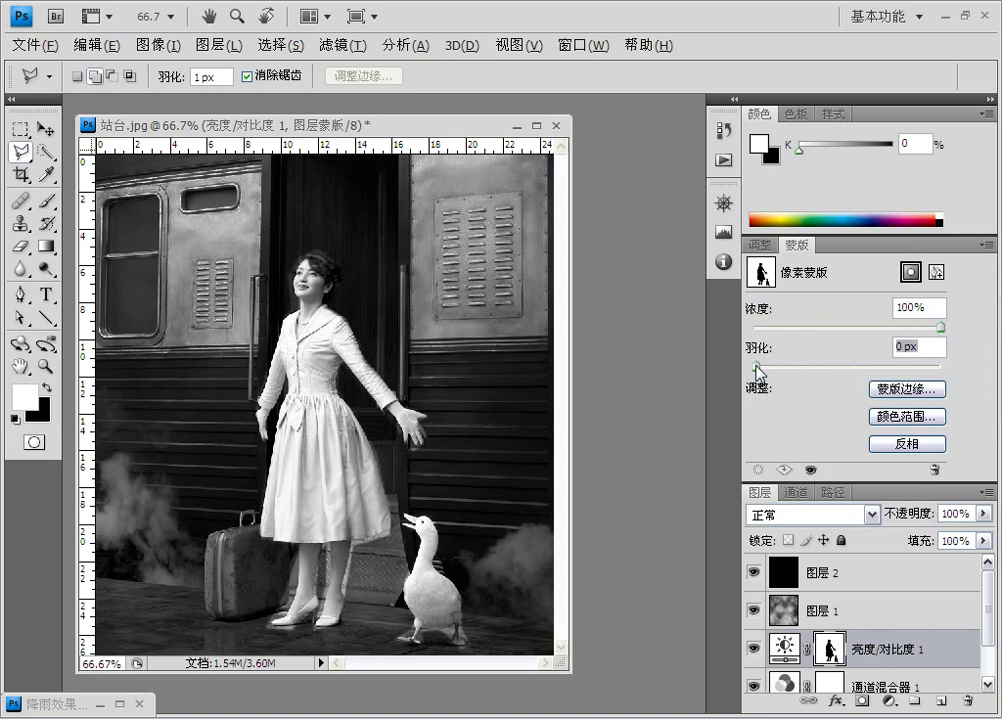
left_click_drag(786, 366, 818, 373)
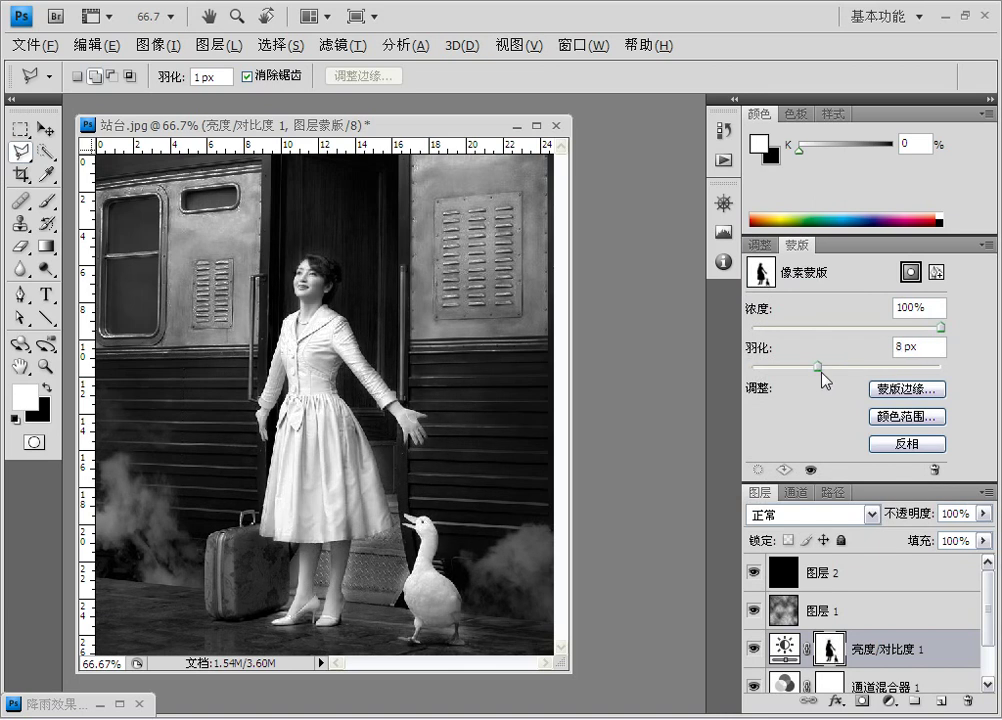
left_click_drag(821, 372, 807, 371)
double_click(903, 501)
double_click(903, 501)
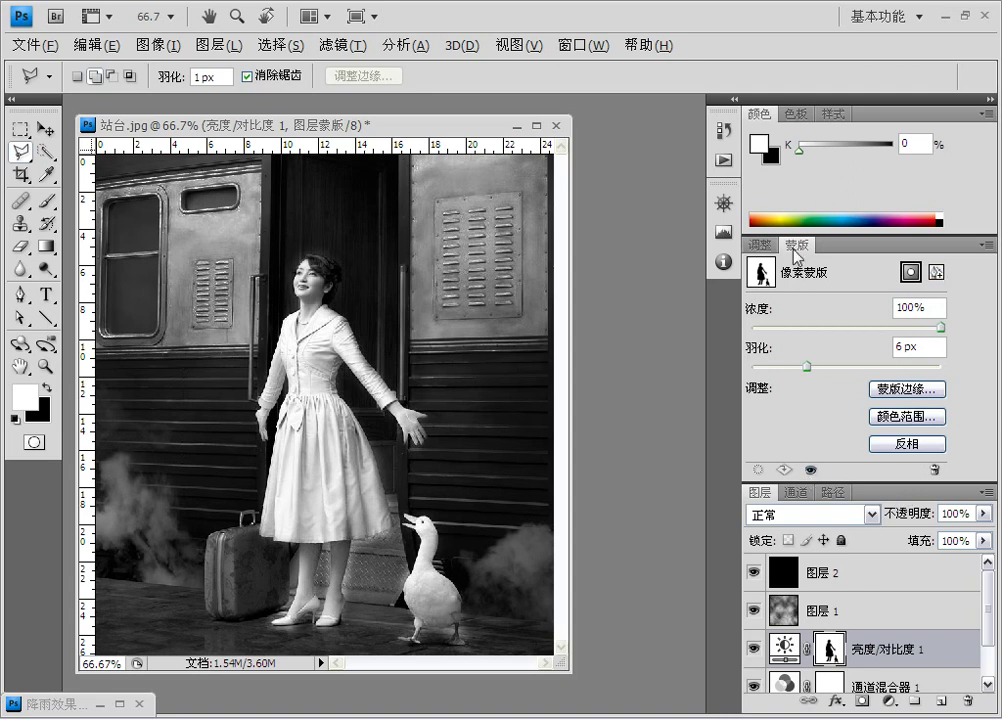
left_click(760, 244)
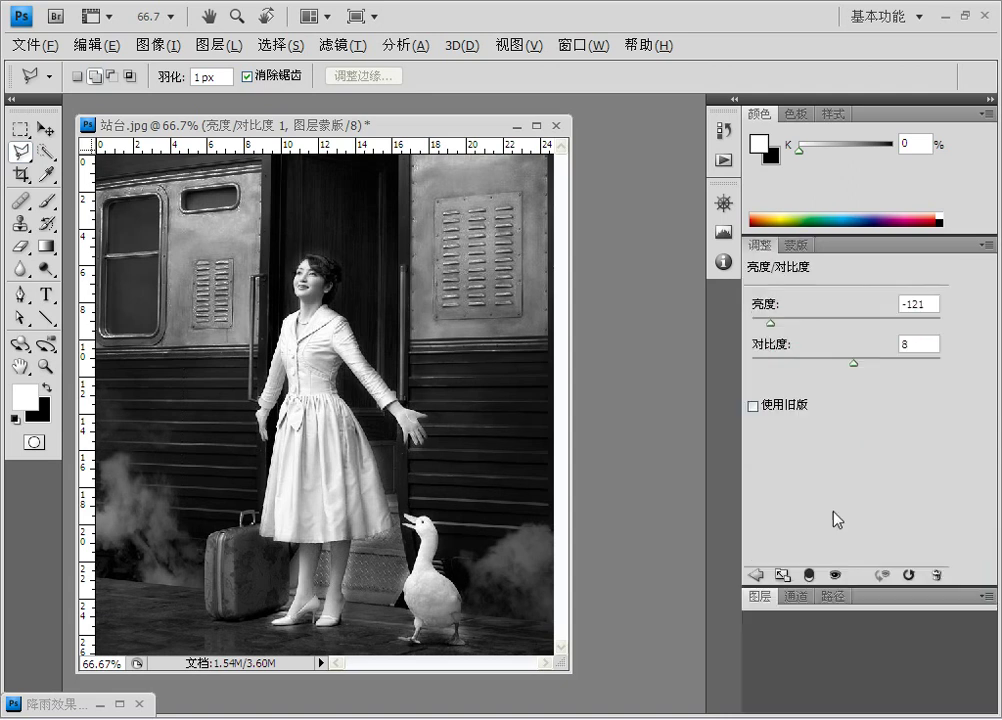
double_click(903, 601)
left_click(877, 586)
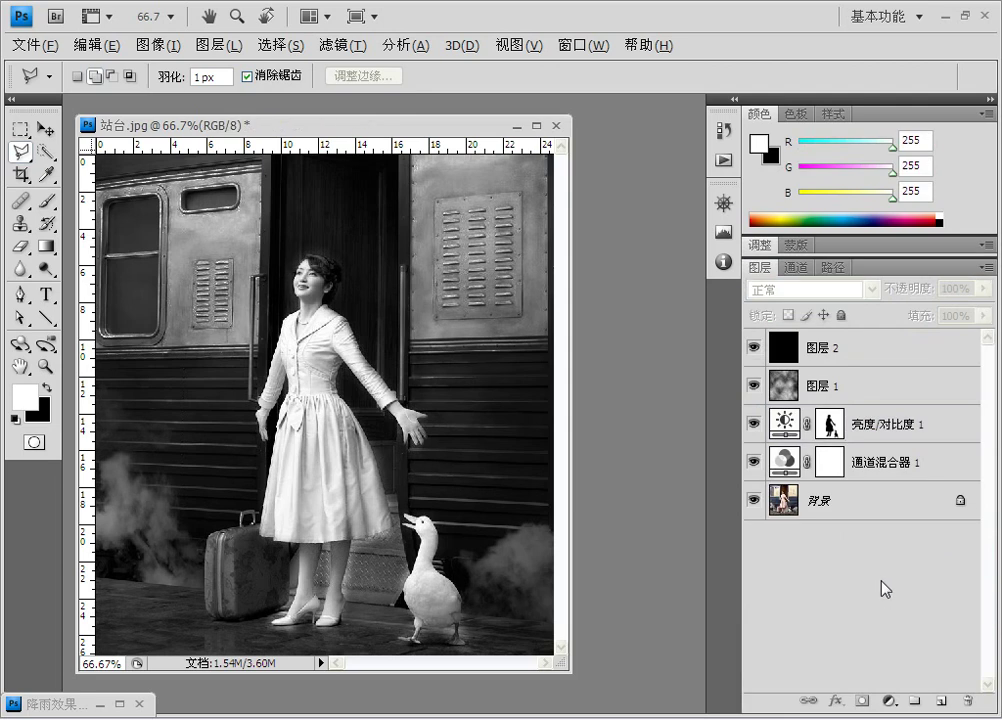
- Apply the Add Noise (添加杂色) filter to the black 图层 2 with uniform distribution (平均分布) and monochromatic (单色) on
left_click(831, 356)
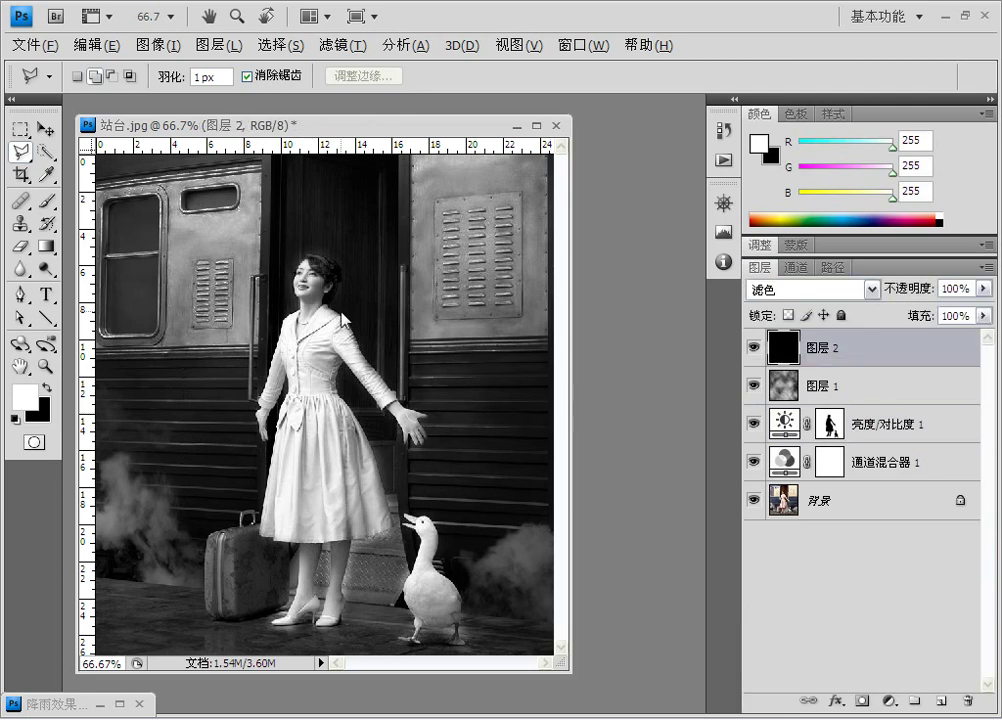
left_click(340, 46)
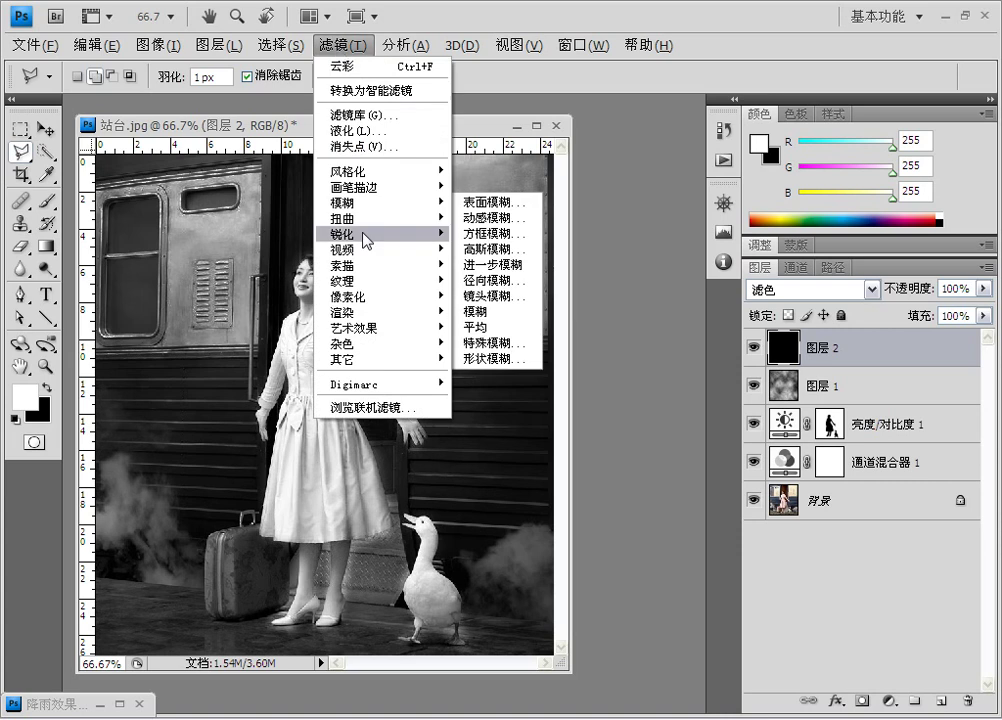
mouse_move(390, 344)
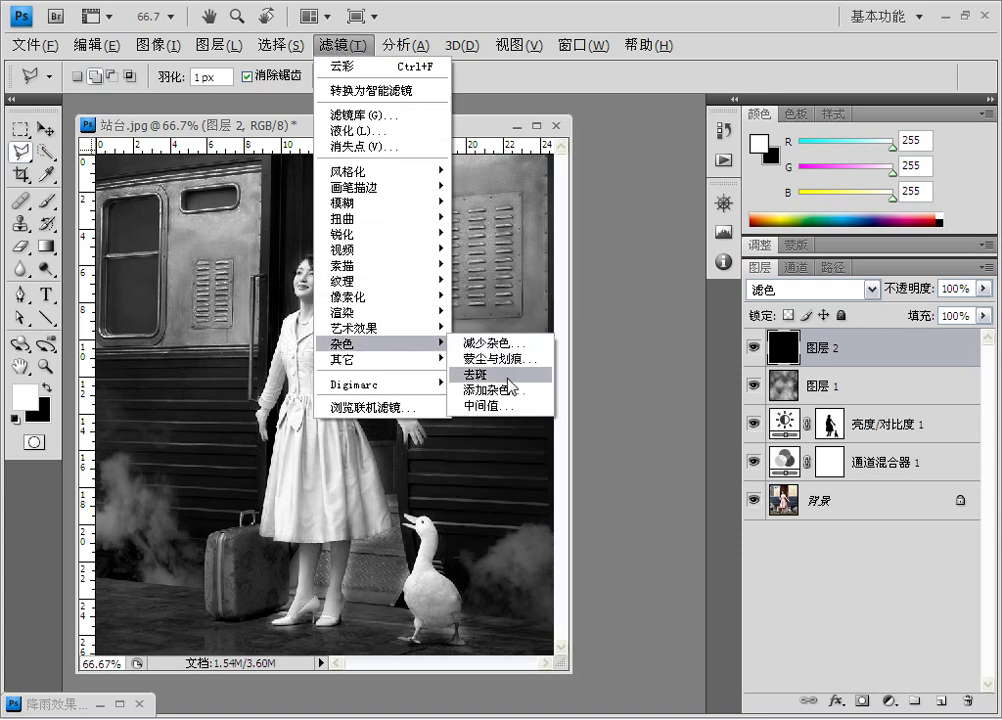
left_click(492, 390)
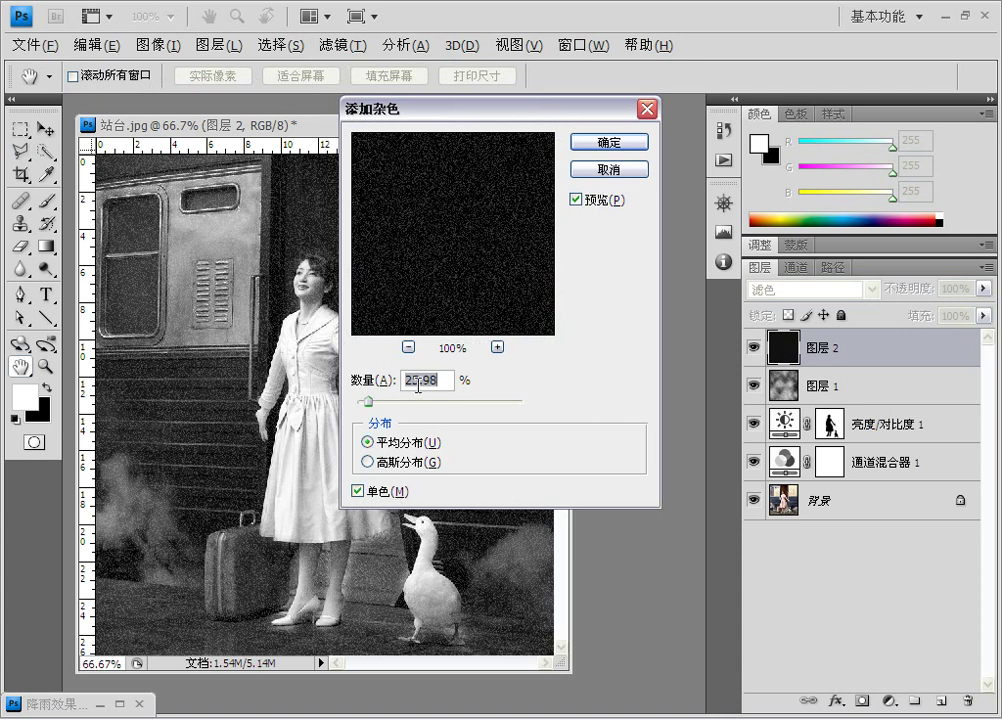
left_click(608, 145)
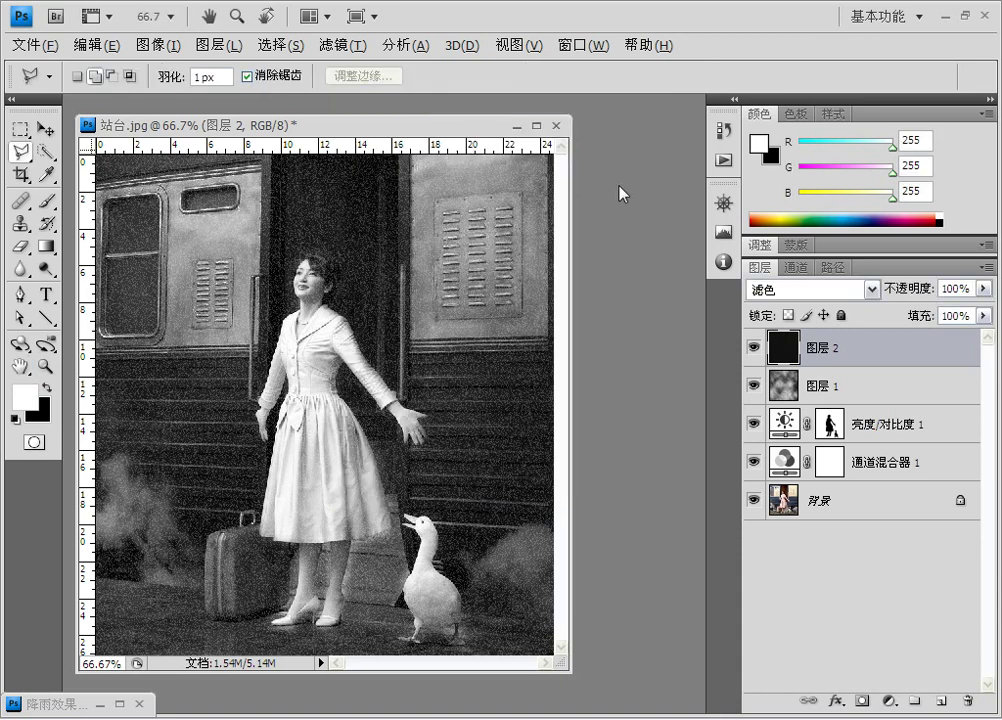
- Add a layer mask to the noise layer 图层 2 and render the Clouds (云彩) filter on the mask
left_click(860, 701)
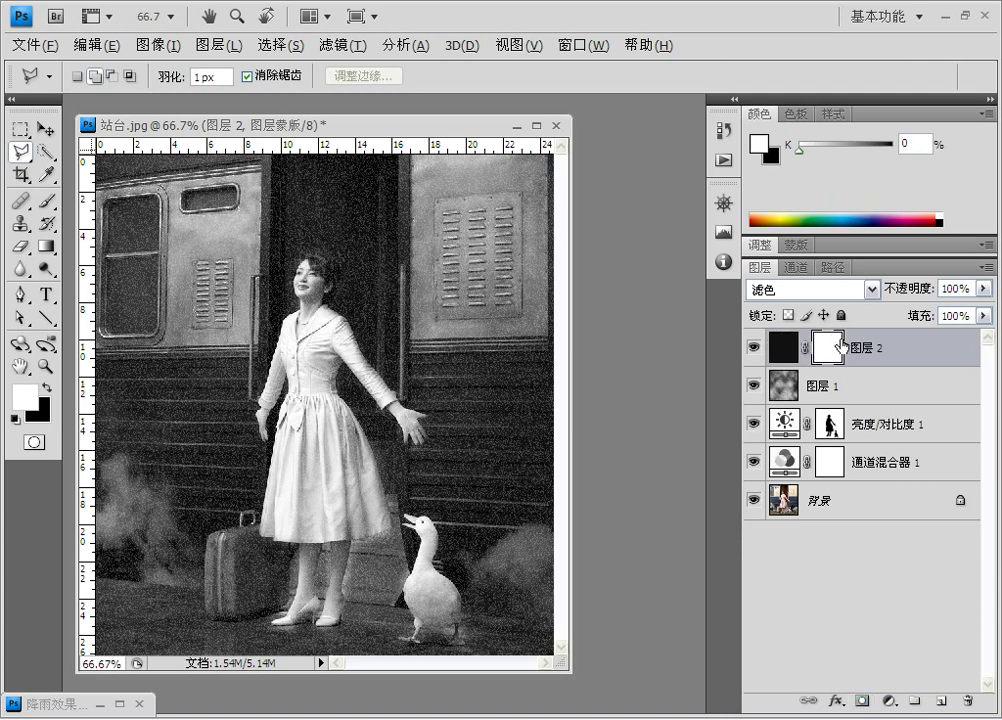
left_click(341, 46)
mouse_move(369, 313)
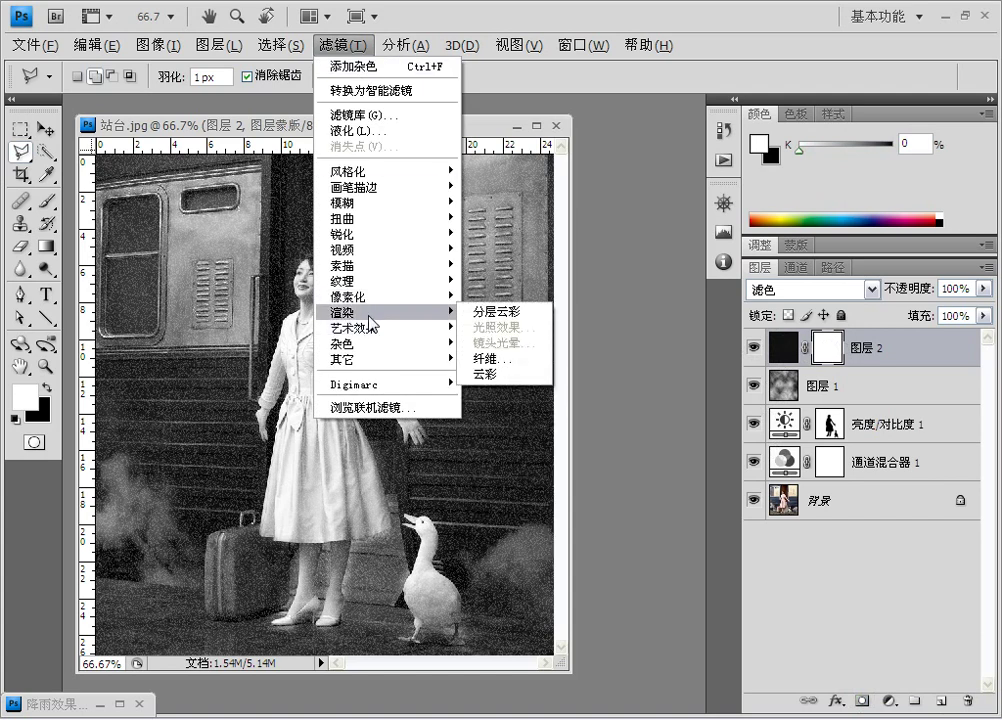
left_click(486, 374)
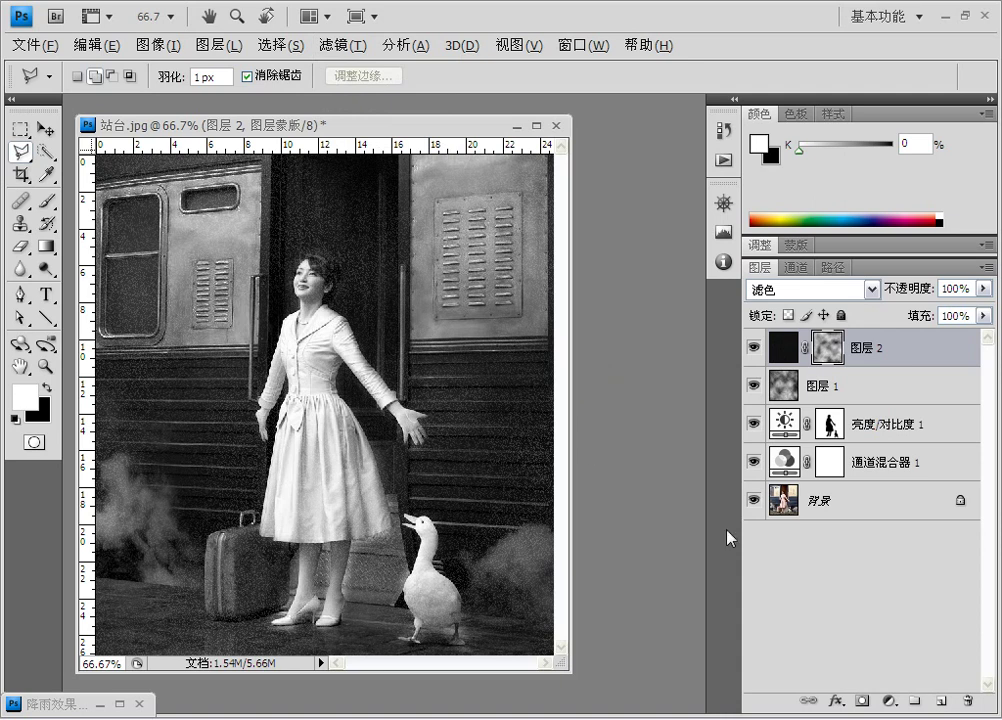
- Outline the background areas around the woman and duck with freeform pen paths and add them as a vector mask on 图层 2
key("b")
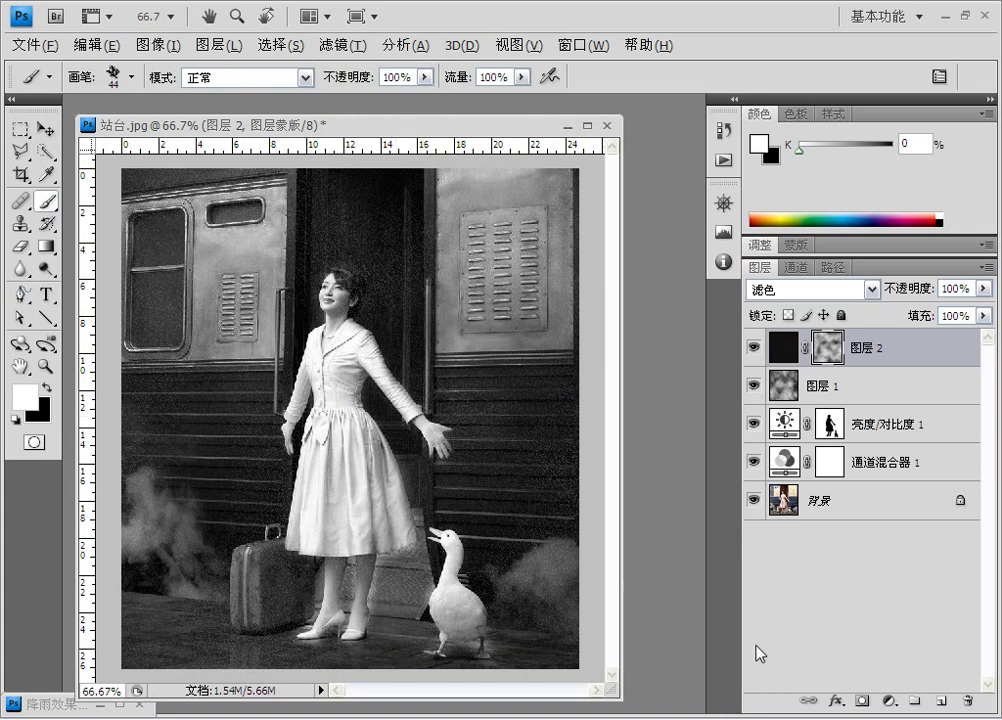
left_click(19, 298)
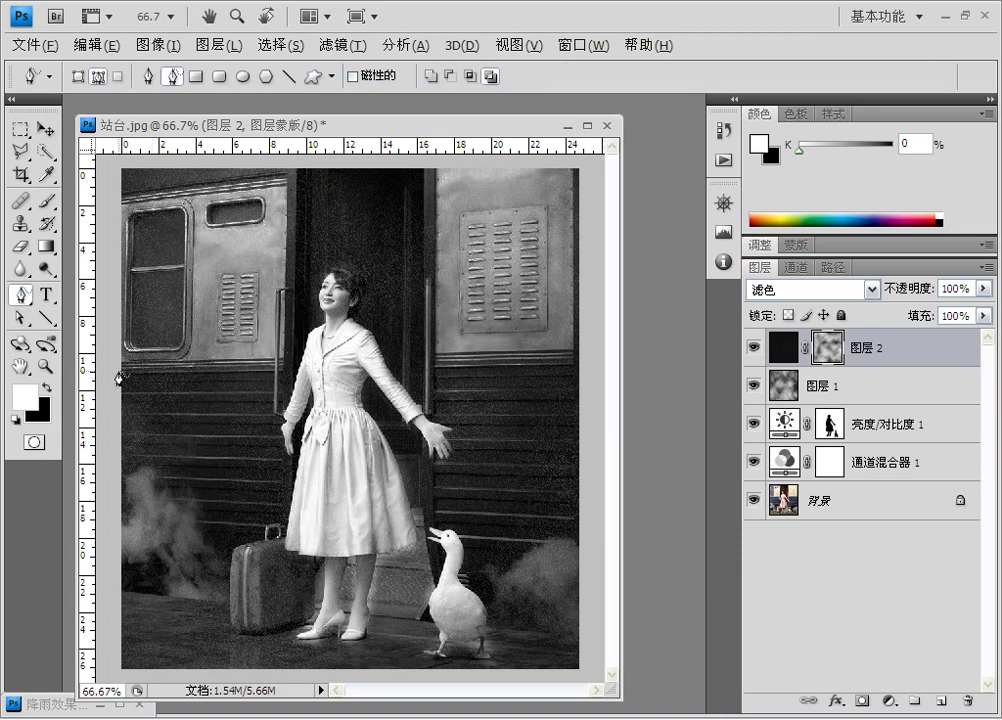
mouse_move(122, 374)
left_mouse_down()
mouse_move(233, 394)
mouse_move(262, 371)
mouse_move(300, 305)
mouse_move(247, 140)
left_mouse_up()
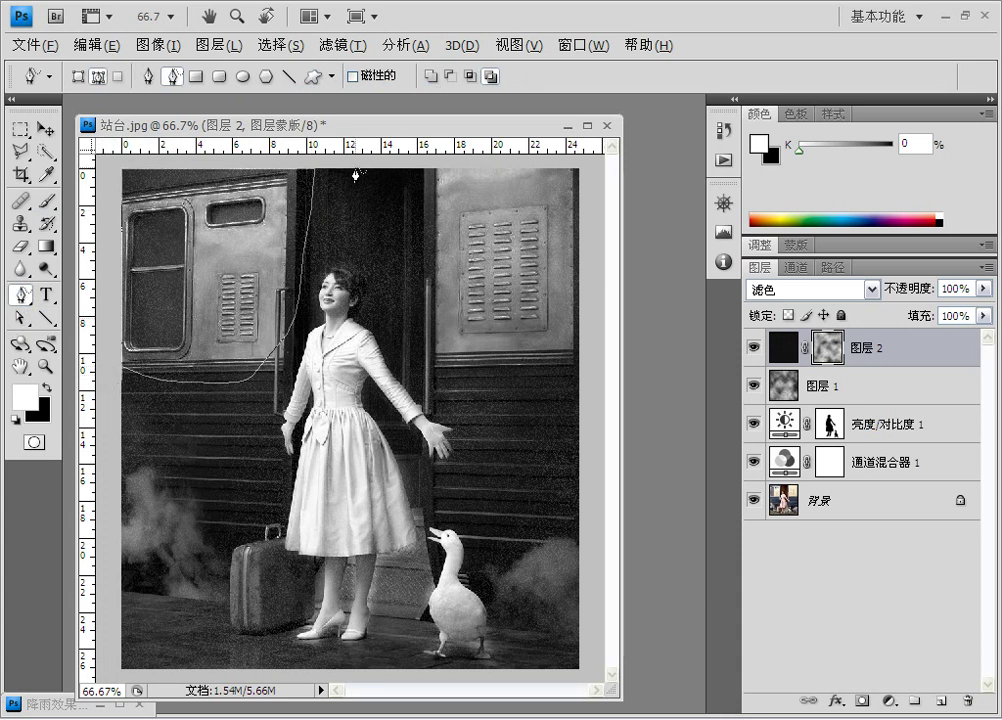
mouse_move(361, 170)
left_mouse_down()
mouse_move(363, 326)
mouse_move(394, 376)
mouse_move(462, 440)
mouse_move(465, 460)
mouse_move(437, 472)
mouse_move(391, 432)
left_mouse_up()
mouse_move(417, 474)
left_mouse_down()
mouse_move(422, 511)
mouse_move(464, 534)
mouse_move(489, 603)
mouse_move(506, 617)
mouse_move(510, 660)
mouse_move(568, 655)
mouse_move(608, 530)
mouse_move(608, 405)
mouse_move(578, 177)
mouse_move(552, 160)
mouse_move(371, 172)
left_mouse_up()
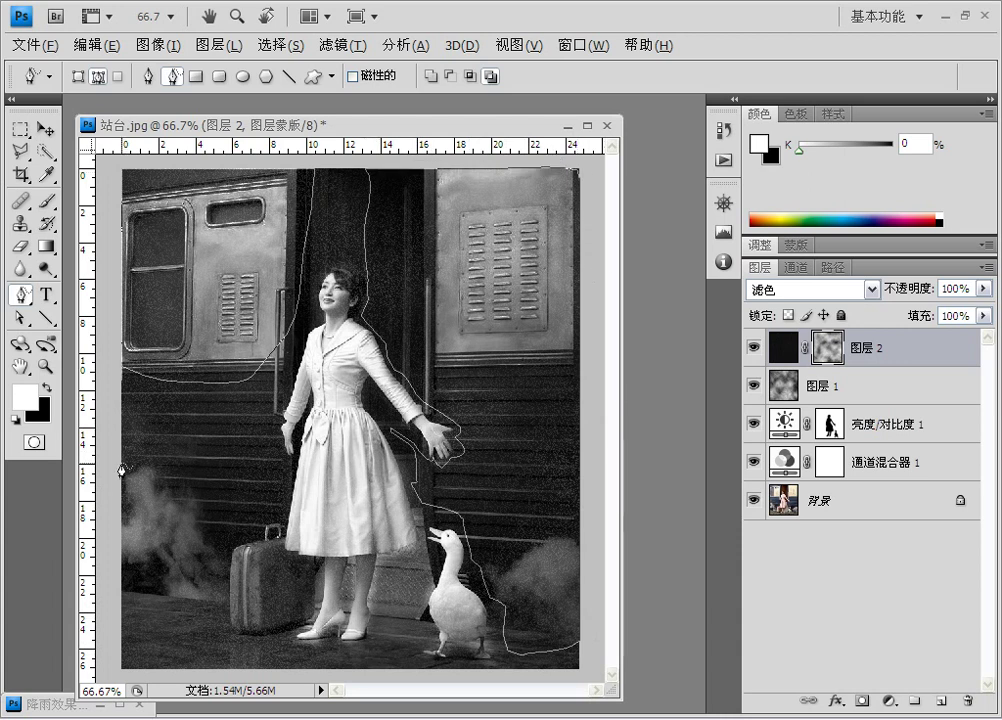
mouse_move(249, 472)
left_mouse_down()
mouse_move(282, 553)
mouse_move(308, 587)
mouse_move(290, 625)
mouse_move(292, 650)
mouse_move(306, 657)
mouse_move(334, 645)
mouse_move(354, 673)
mouse_move(383, 647)
mouse_move(407, 590)
mouse_move(424, 604)
mouse_move(436, 676)
mouse_move(486, 668)
left_mouse_up()
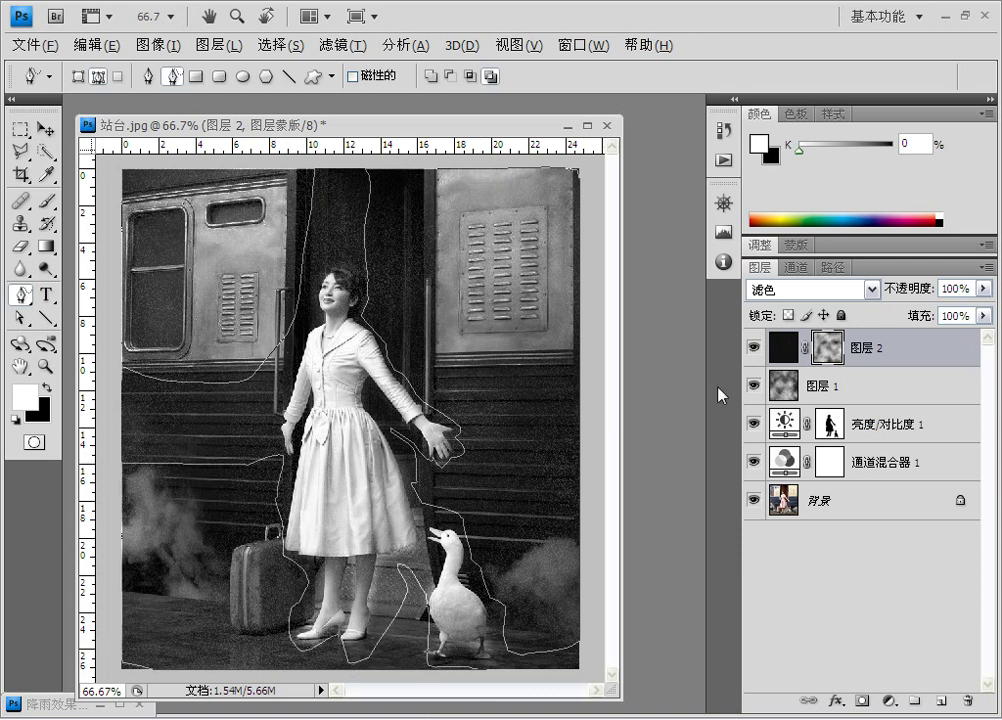
left_click(862, 706)
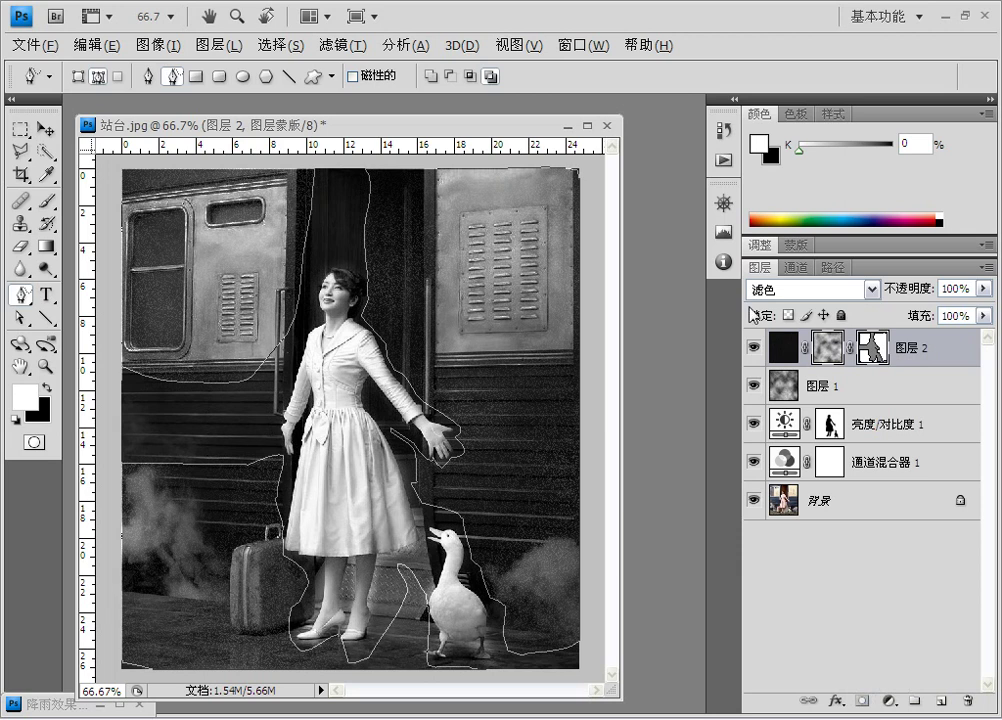
- Create a new layer above 图层 2 and a new black alpha channel
left_click(941, 706)
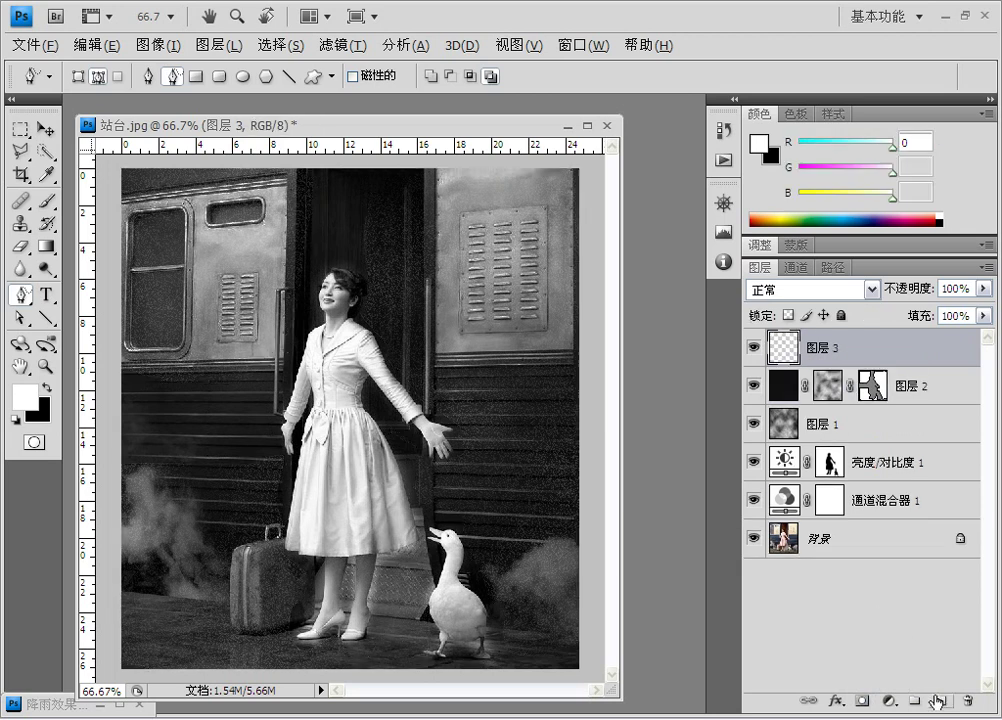
left_click(803, 270)
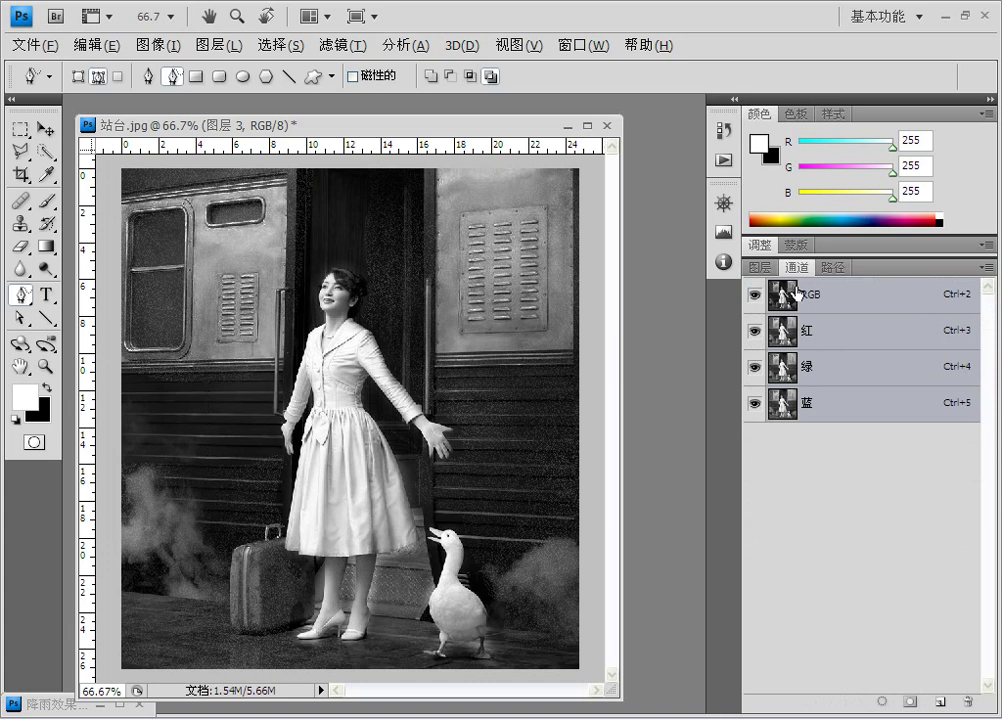
left_click(941, 706)
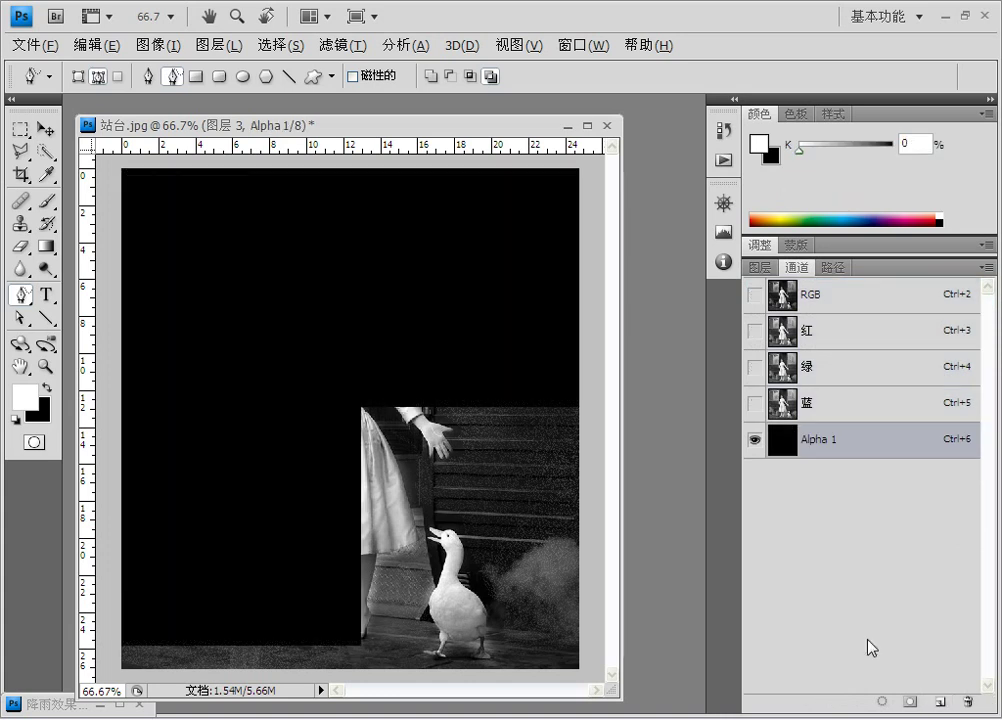
- Apply the Mezzotint (铜版雕刻) filter to the Alpha 1 channel with the short strokes (短描边) type
left_click(334, 46)
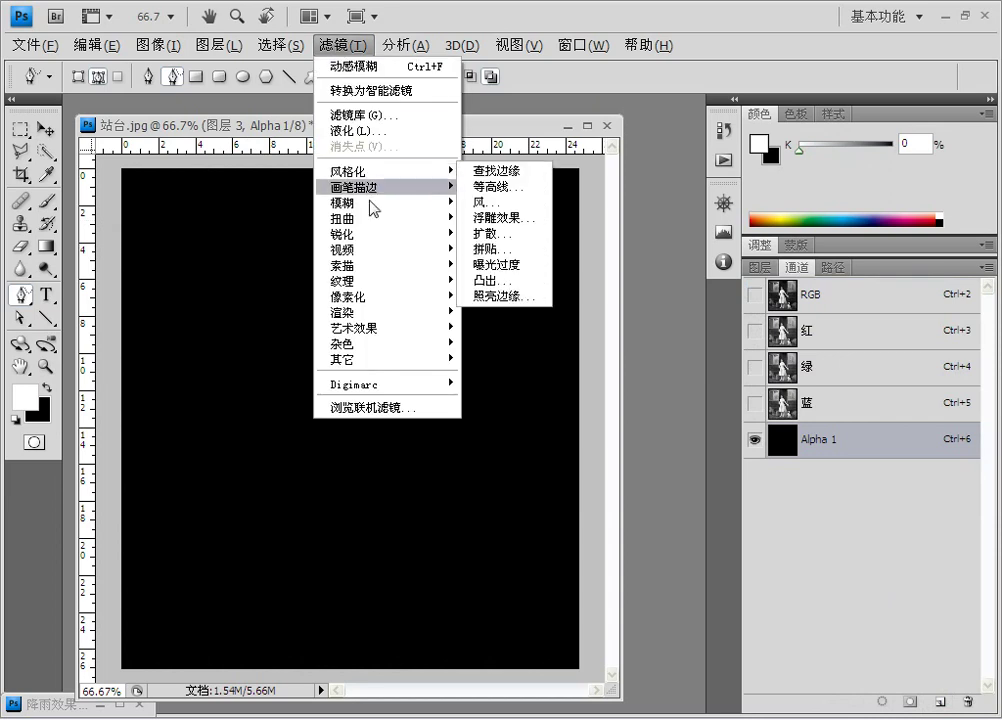
mouse_move(401, 305)
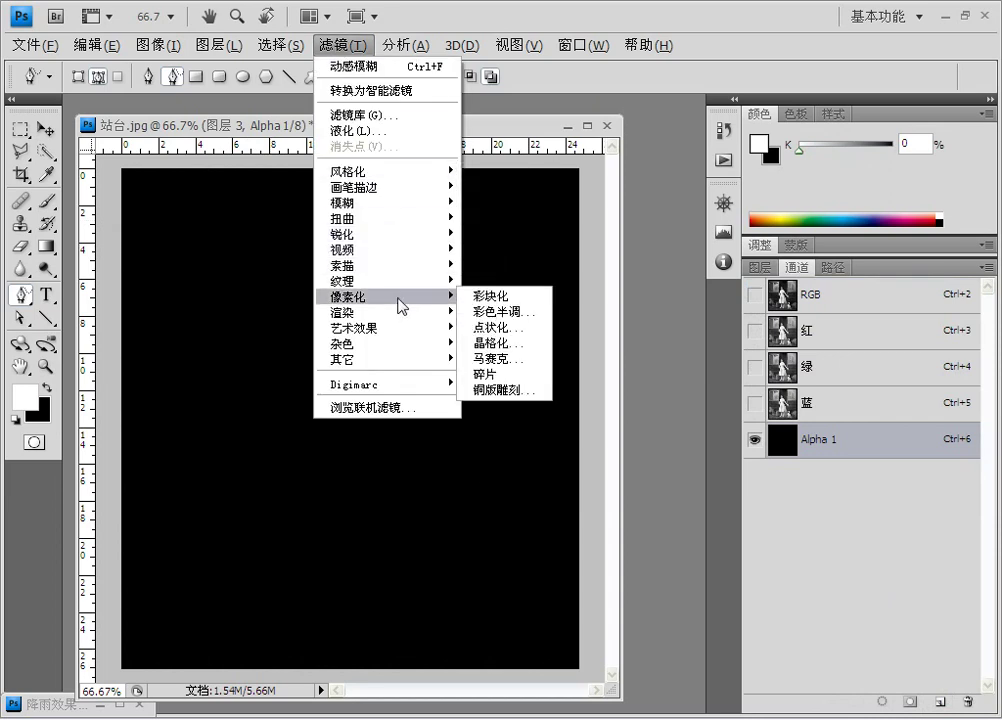
left_click(505, 390)
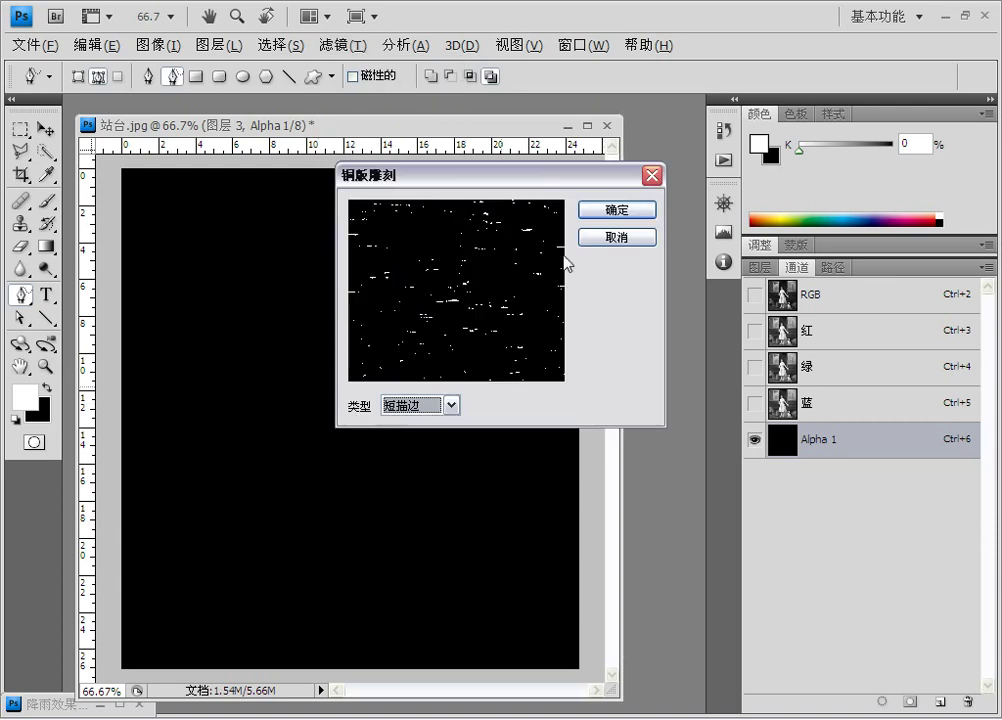
left_click(605, 214)
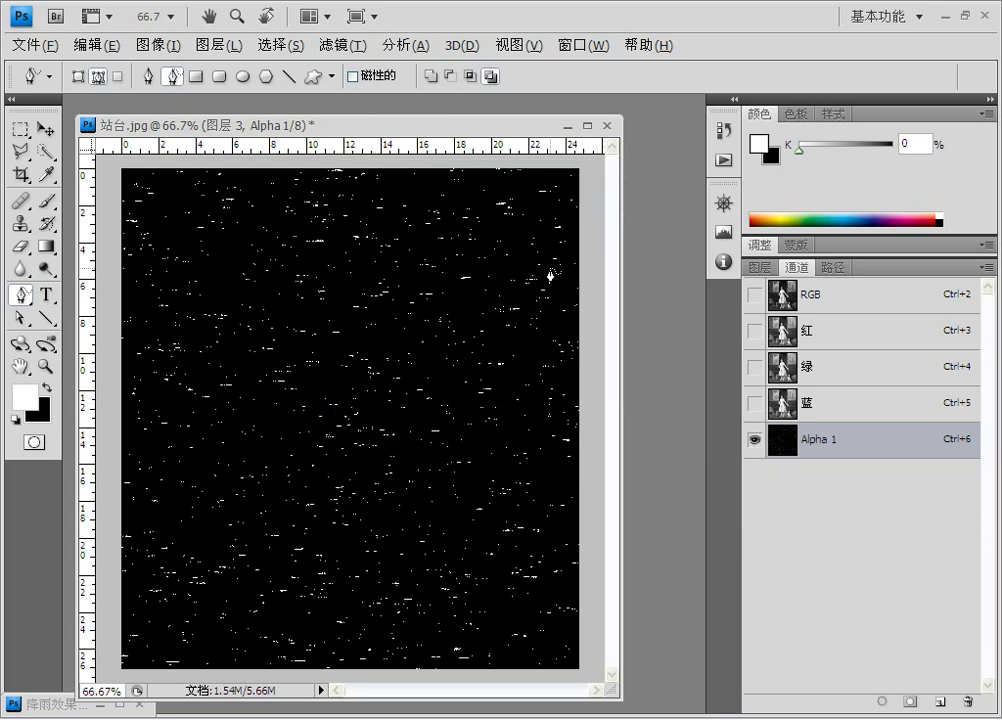
- Apply Motion Blur (动感模糊) to the Alpha 1 channel at a 0° angle and a distance of 19 pixels
left_click(343, 47)
mouse_move(380, 203)
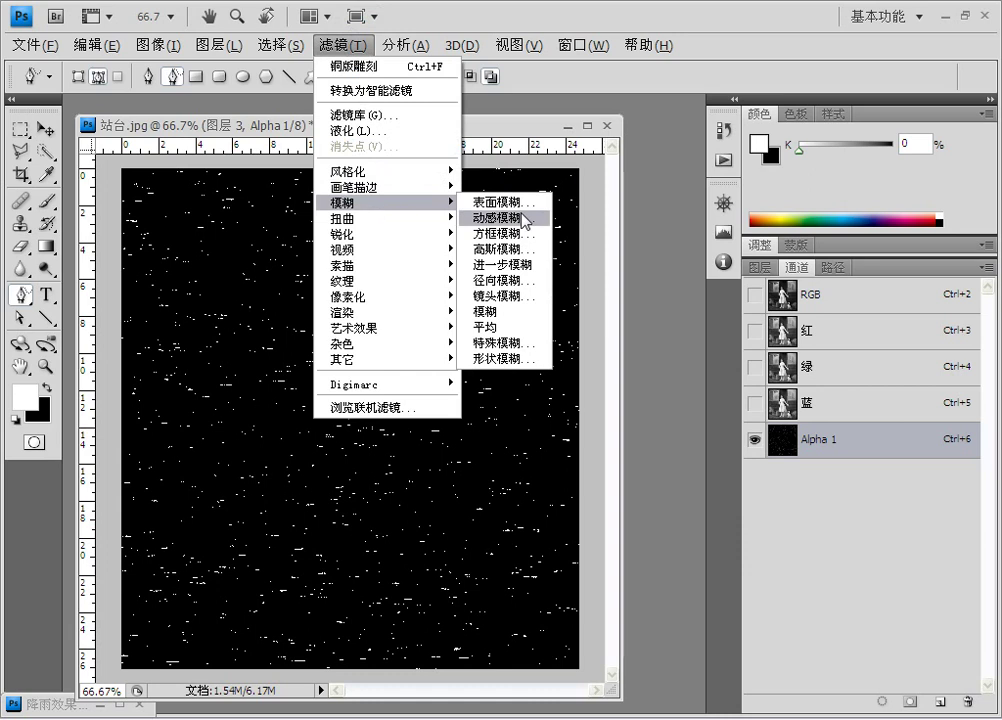
left_click(524, 220)
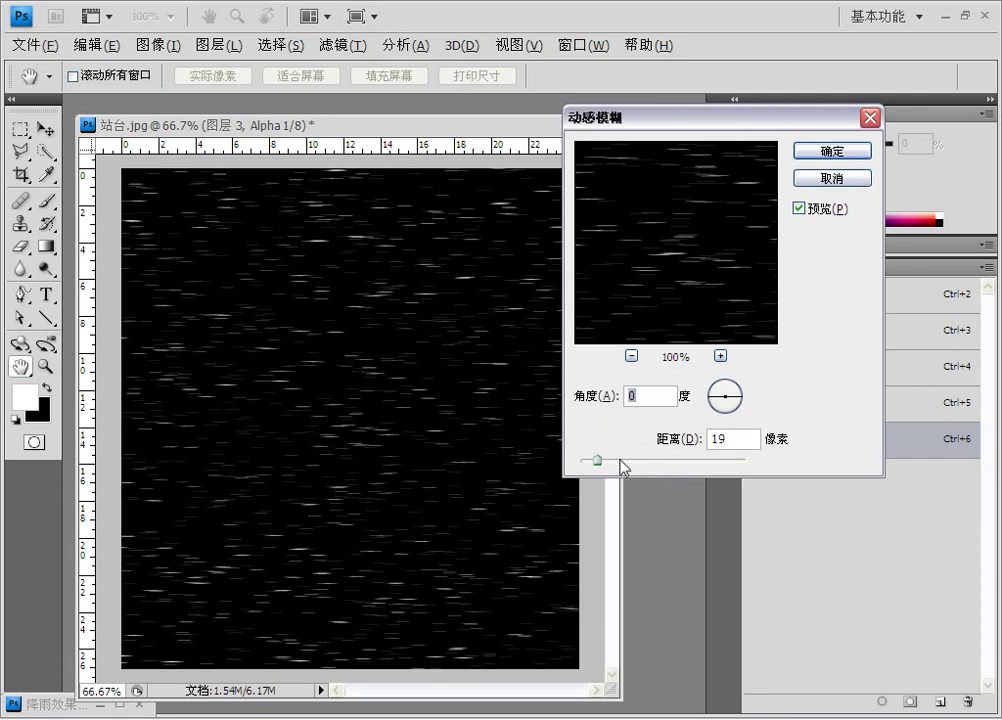
left_click(818, 155)
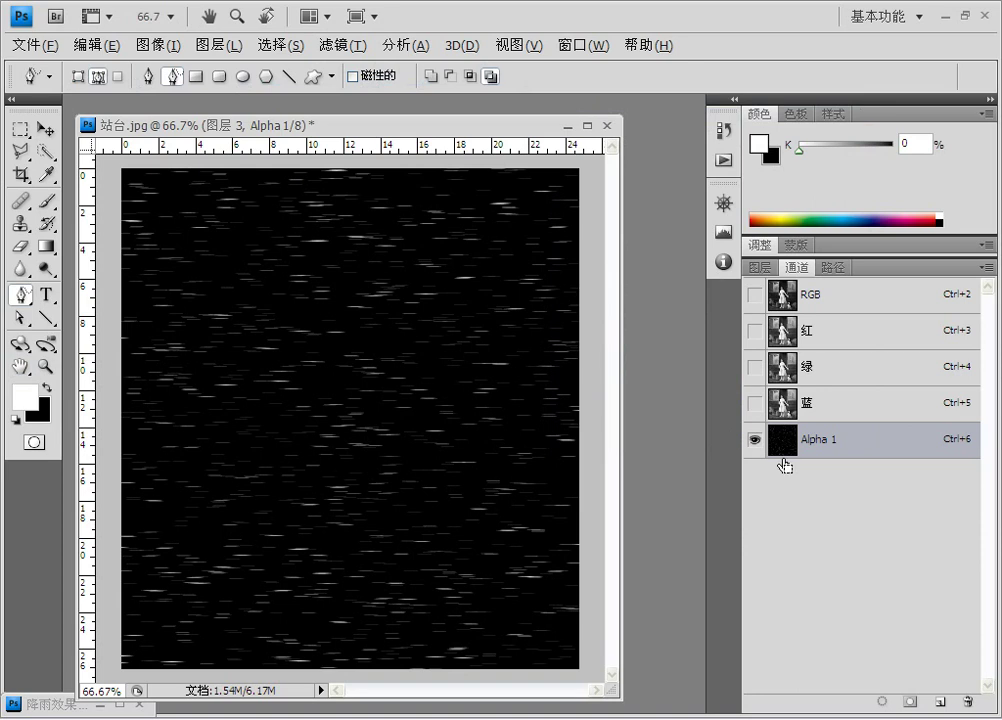
- Load Alpha 1 as a selection, return to the RGB composite and fill the streaks with white on 图层 3
left_click(810, 295)
left_click(760, 267)
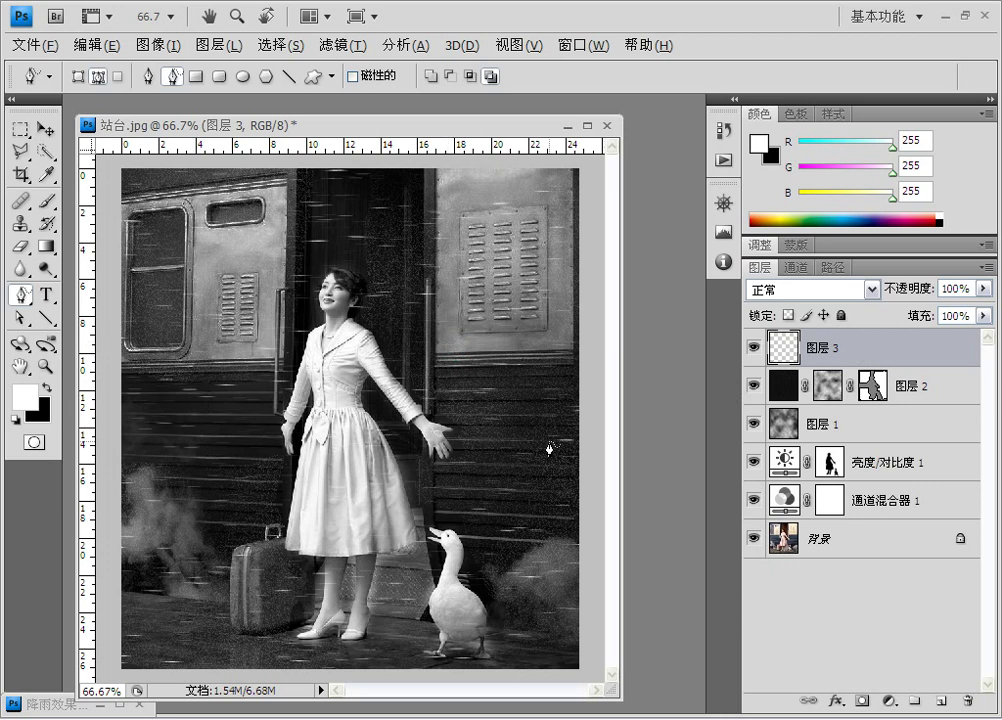
- Free-transform 图层 3, rotating the streaks to -60.5° and enlarging them to 155.2% width and 142.1% height to cover the photo
key("ctrl+t")
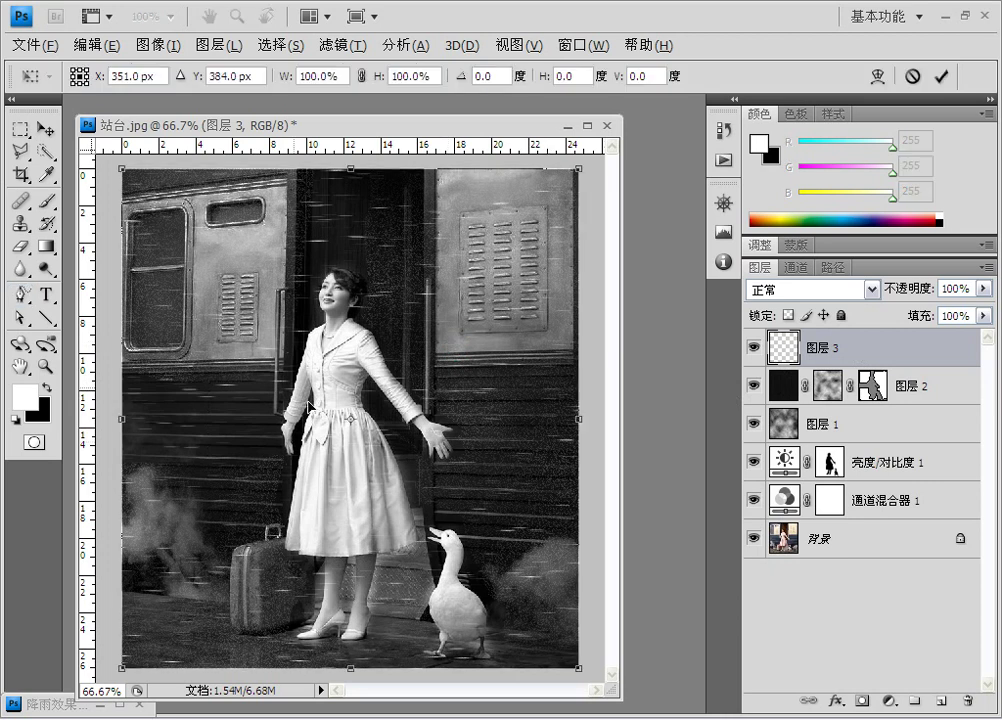
left_click_drag(103, 173, 51, 497)
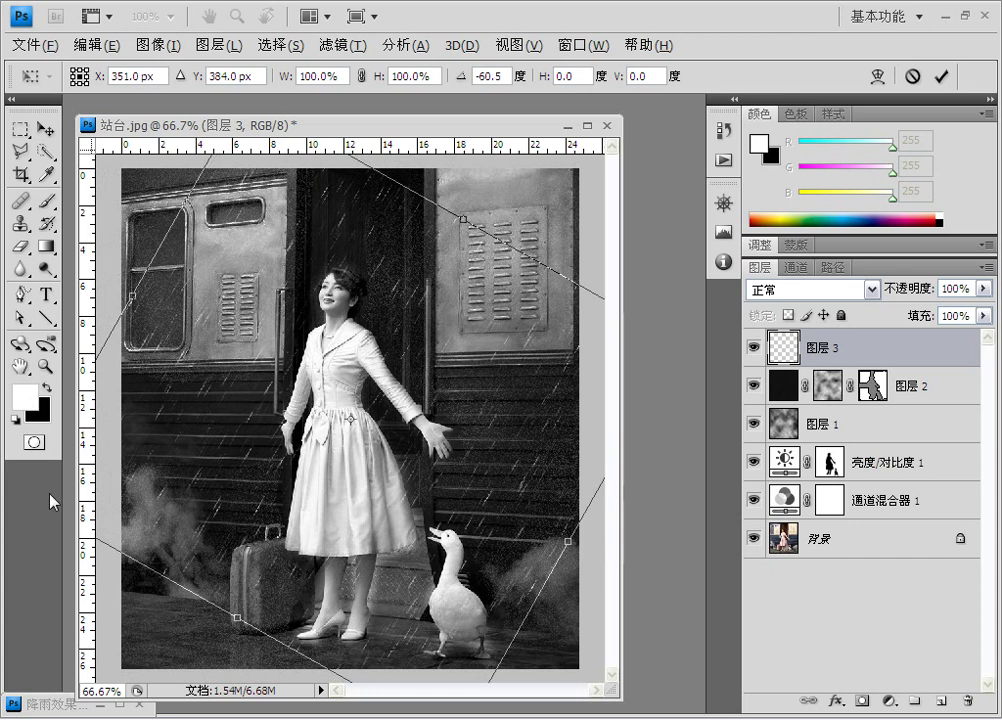
left_click_drag(466, 216, 440, 97)
left_click_drag(234, 620, 95, 550)
left_click_drag(566, 543, 620, 600)
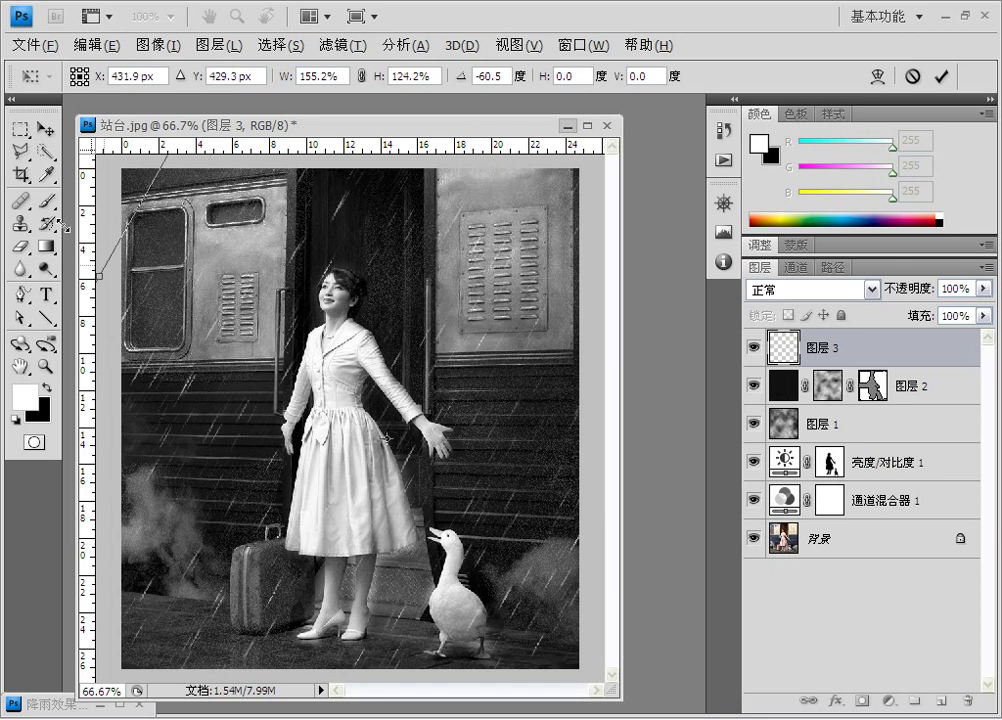
left_click_drag(142, 288, 64, 240)
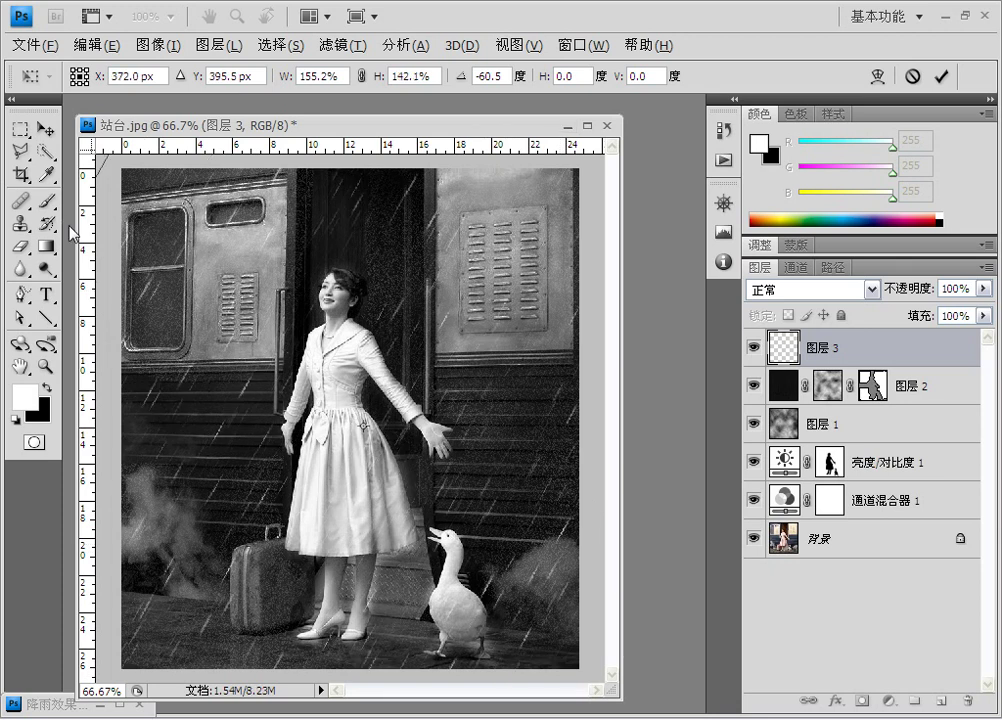
key("p")
key("Return")
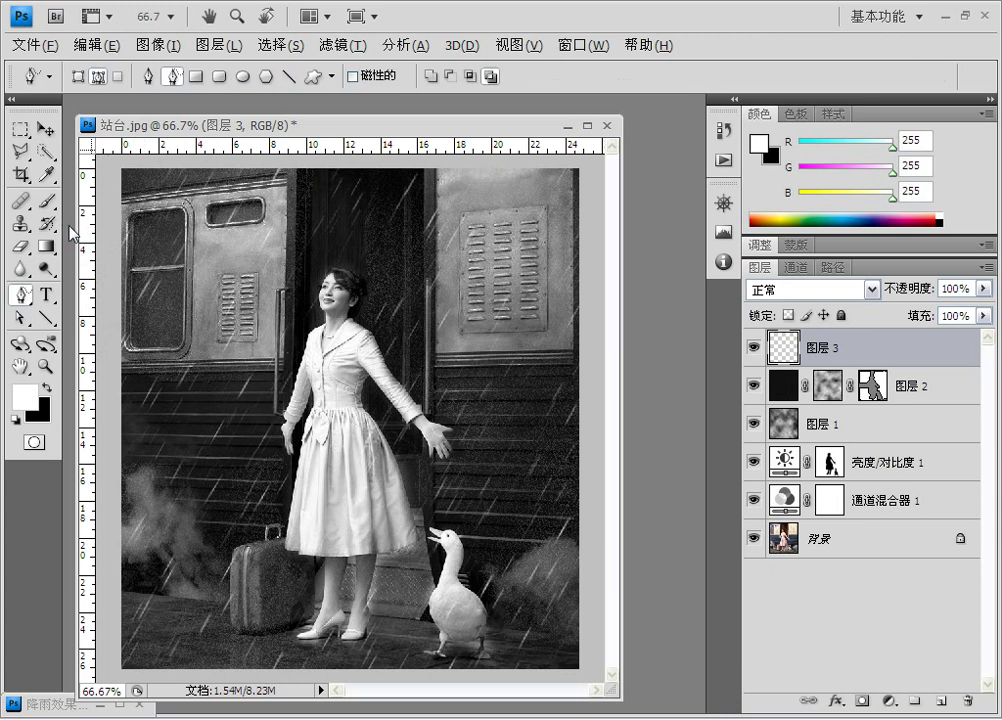
- Lower the opacity of 图层 3 to about 55% and of 图层 2 to 64%
left_click(984, 288)
left_click_drag(984, 309, 930, 321)
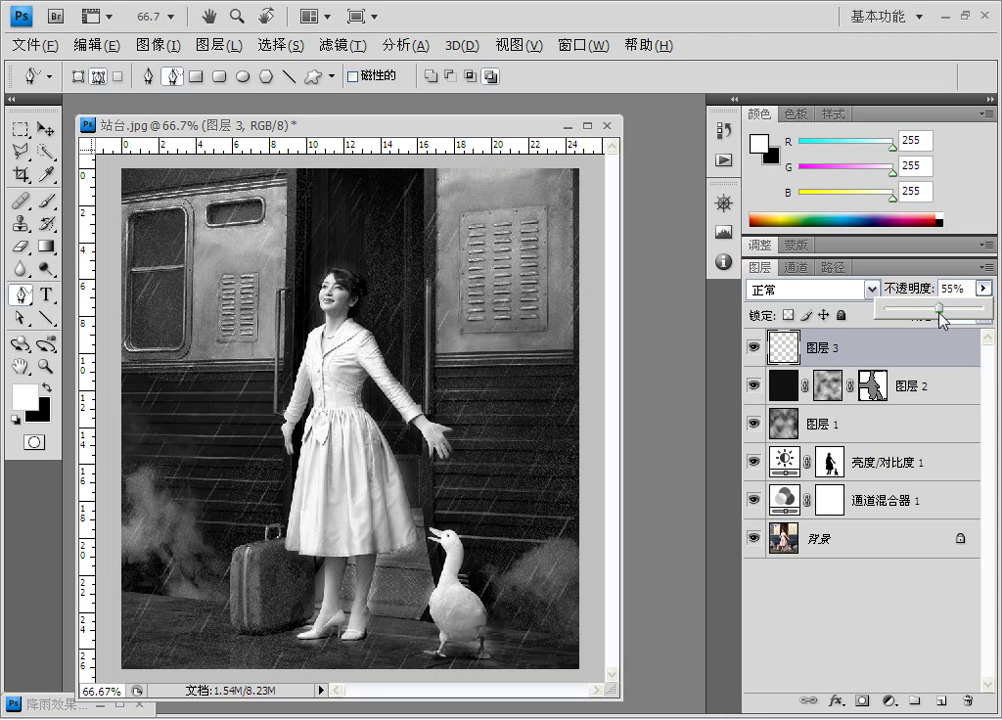
left_click(906, 395)
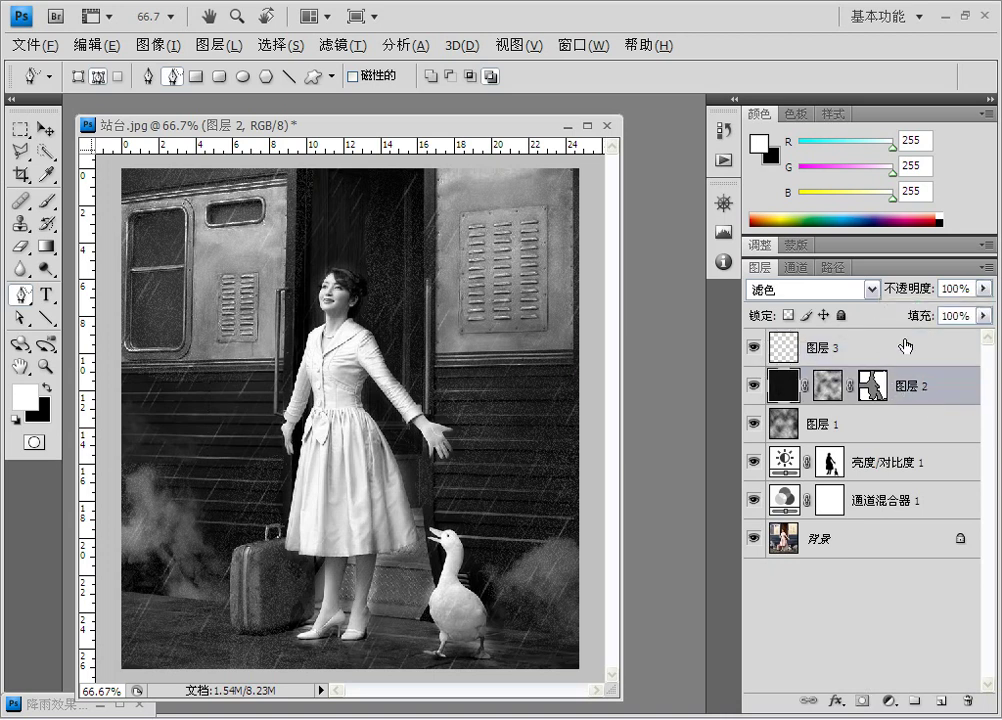
left_click(980, 292)
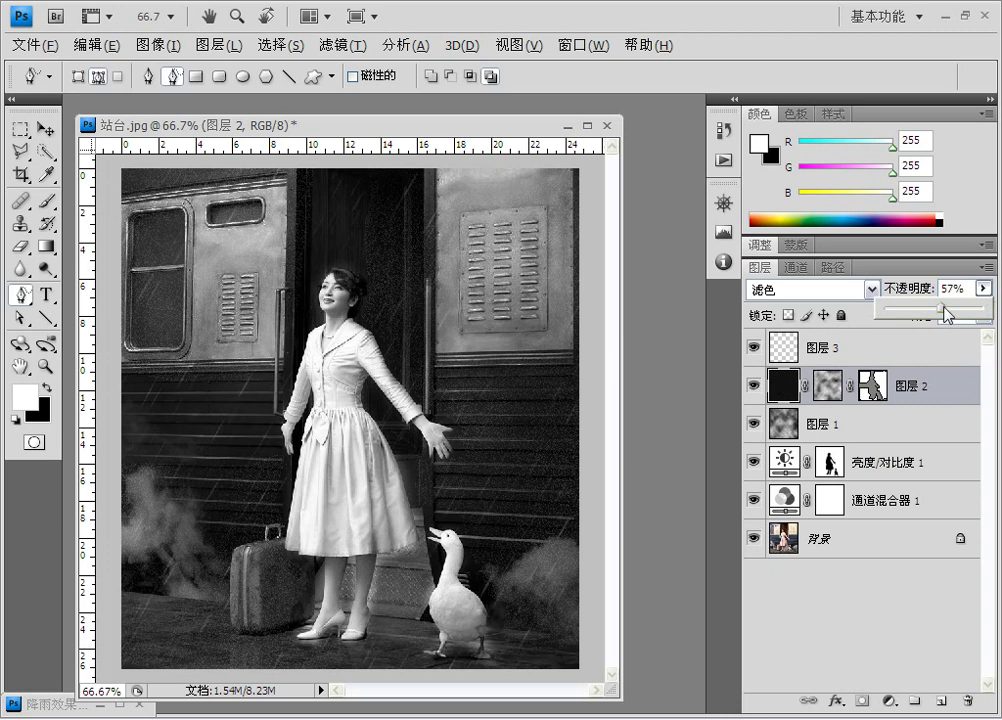
left_click_drag(946, 315, 954, 315)
key("v")
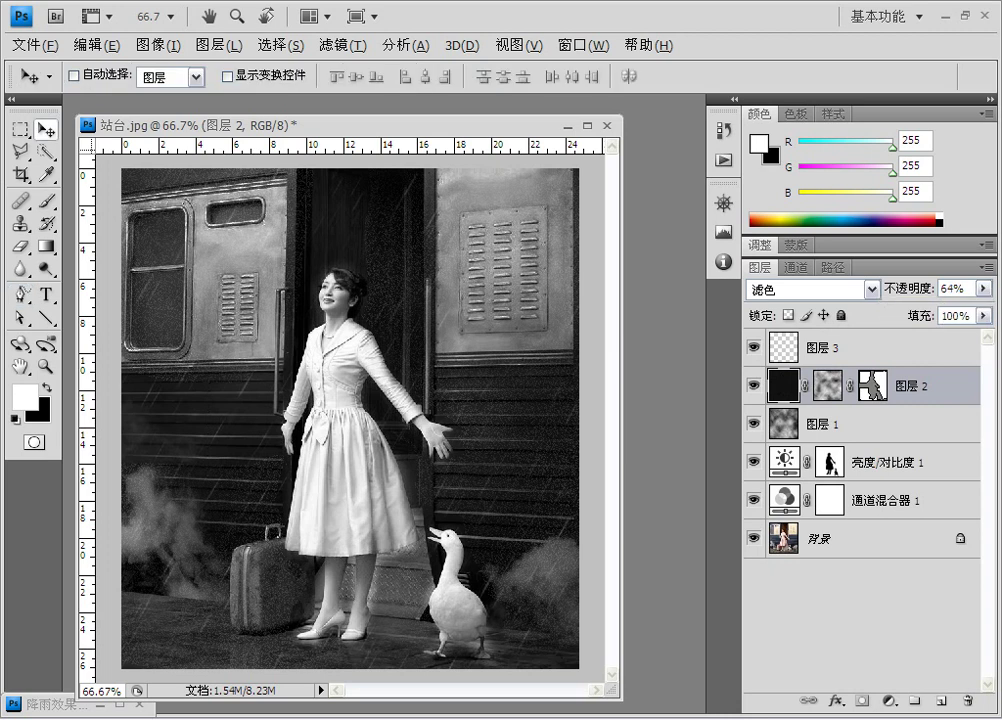
- Duplicate 图层 1 and move the copy to the top of the layer stack
left_click(875, 430)
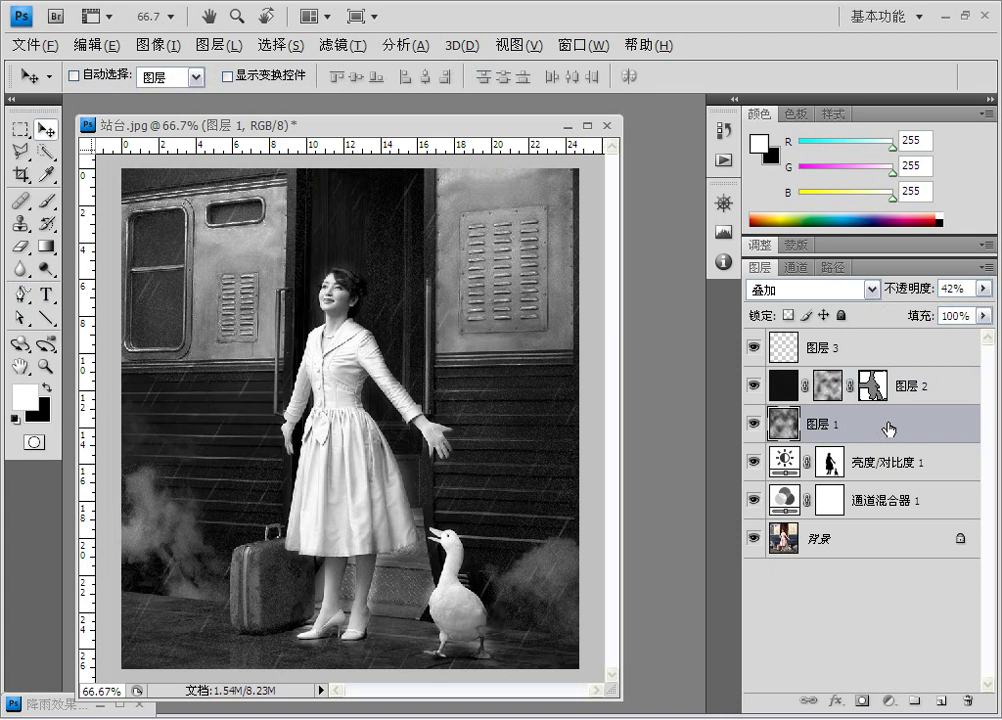
left_click_drag(886, 427, 940, 703)
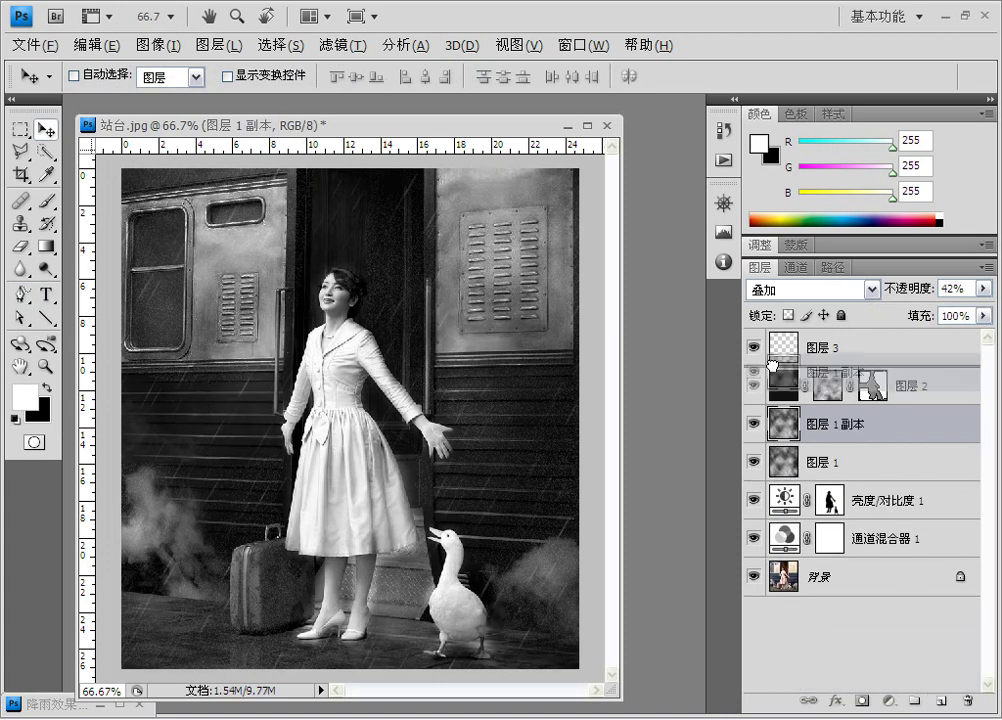
left_click_drag(770, 333, 772, 336)
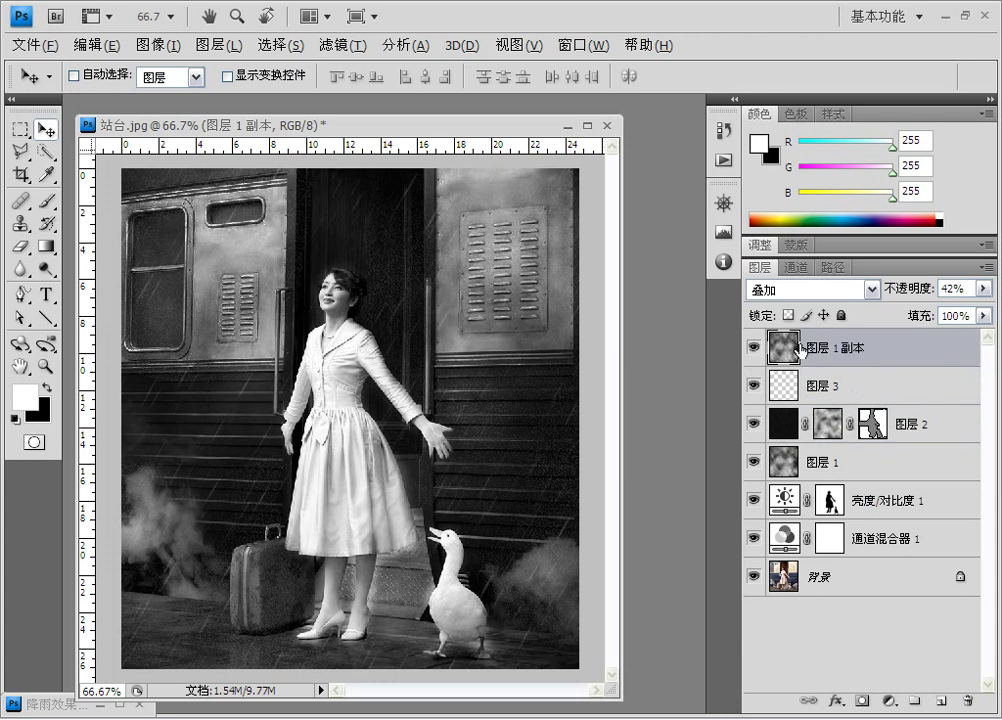
- Set 图层 1 副本 to the Color Dodge (颜色减淡) blend mode and squash it to 15.6% height over the platform ground
left_click(871, 289)
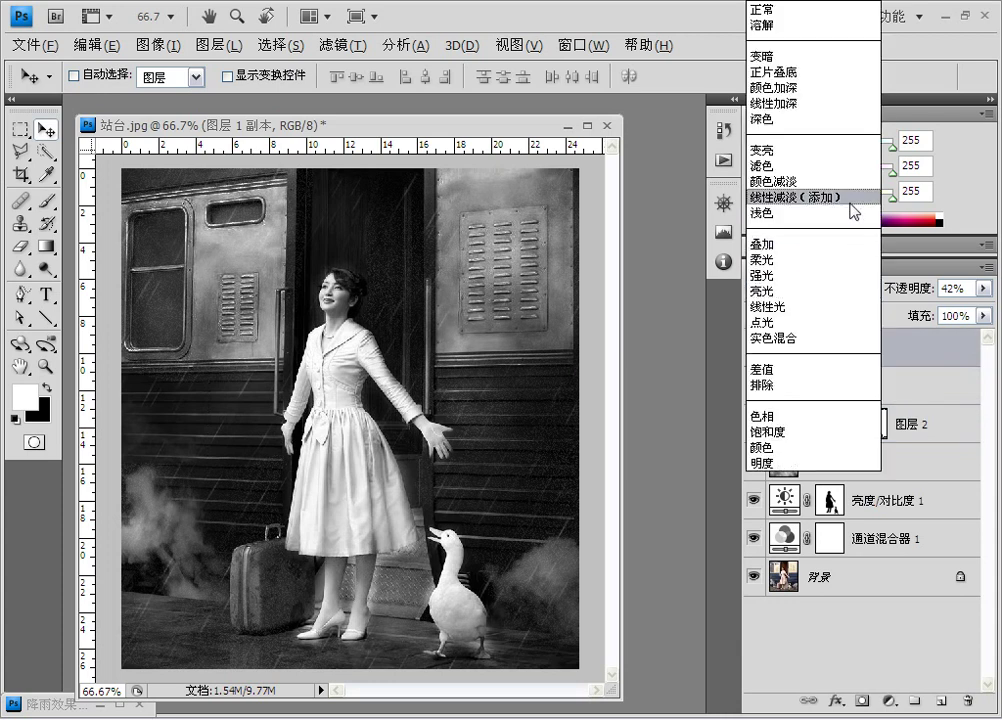
left_click(790, 182)
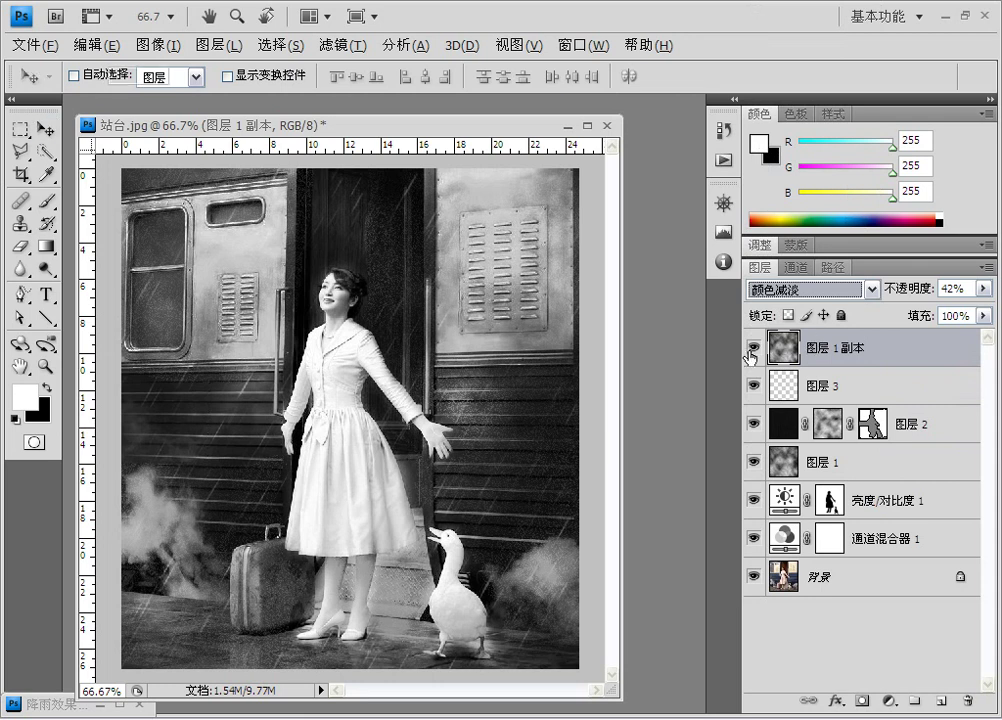
key("ctrl+t")
left_click_drag(352, 168, 298, 589)
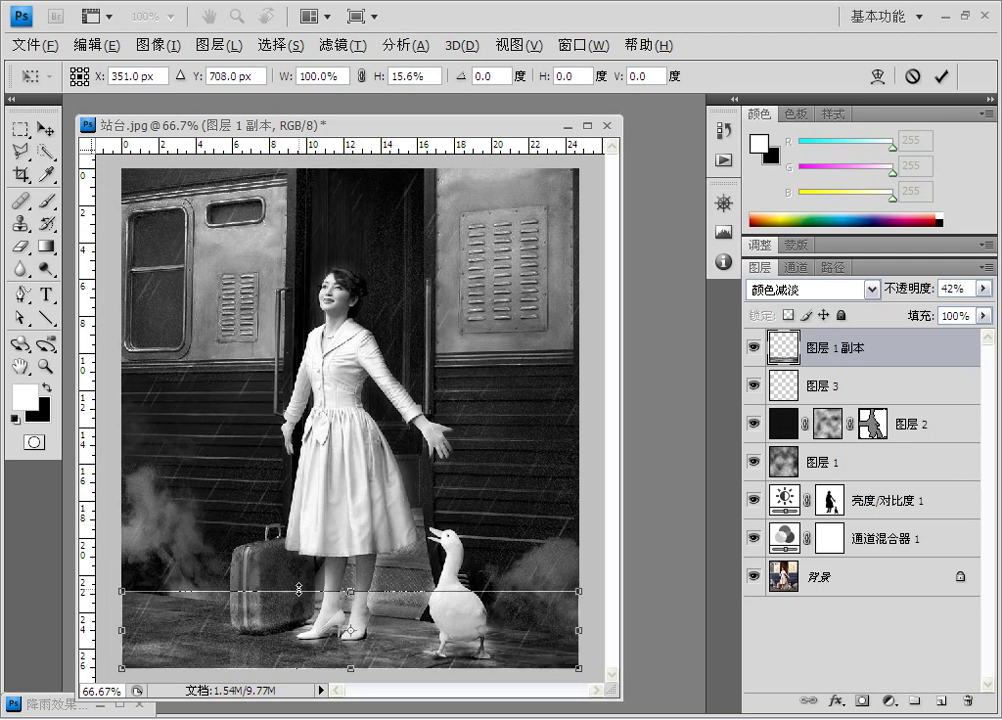
double_click(301, 587)
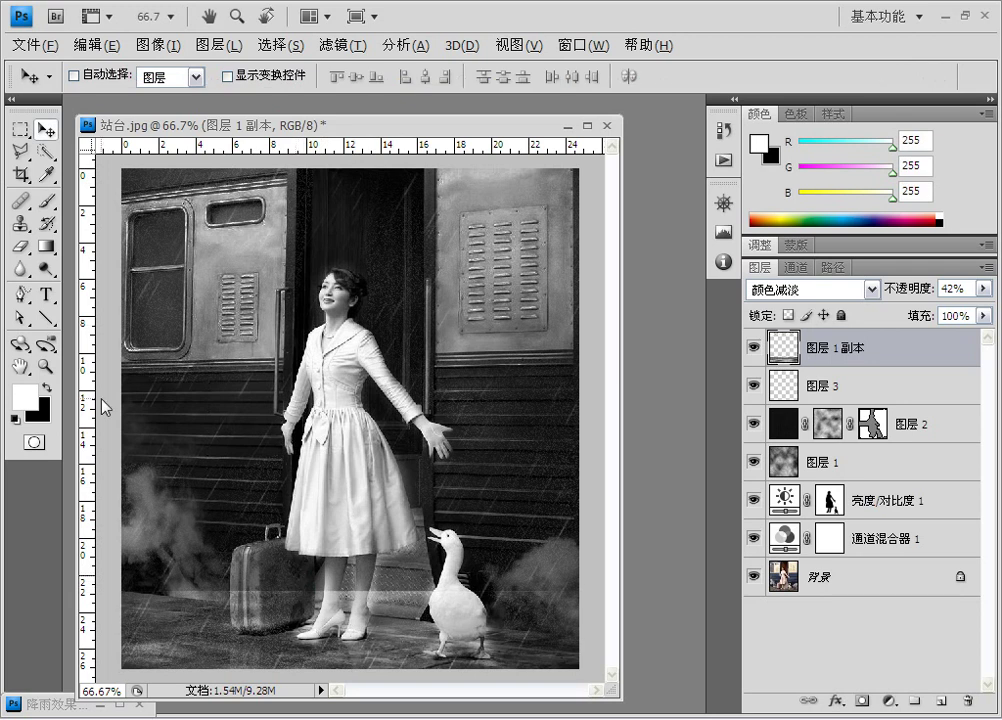
left_click(46, 200)
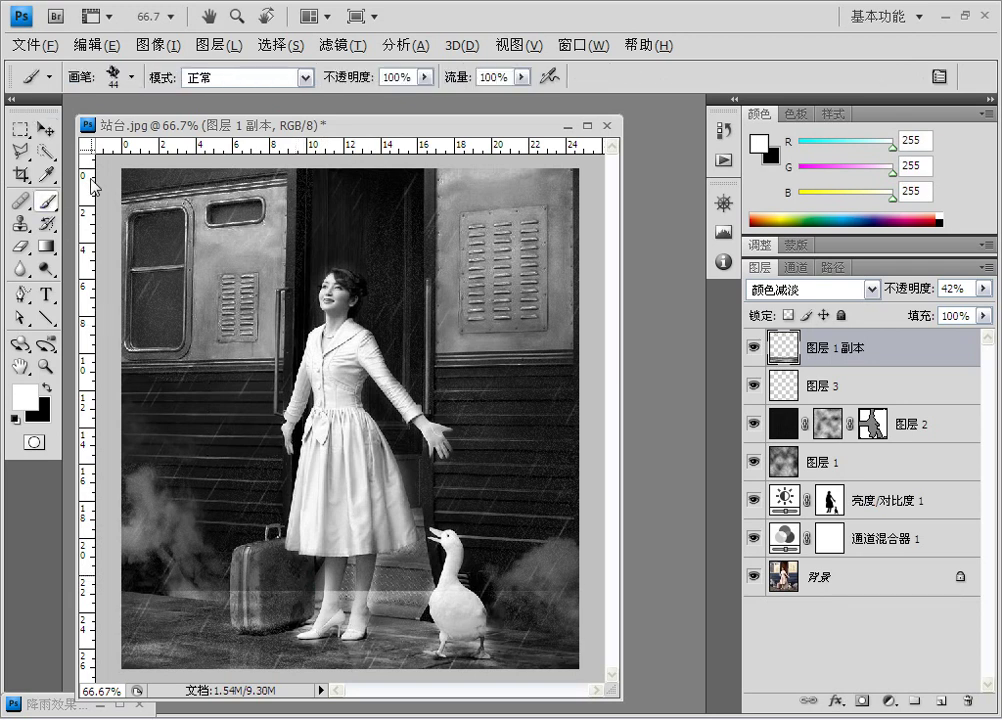
left_click(131, 78)
left_click(115, 246)
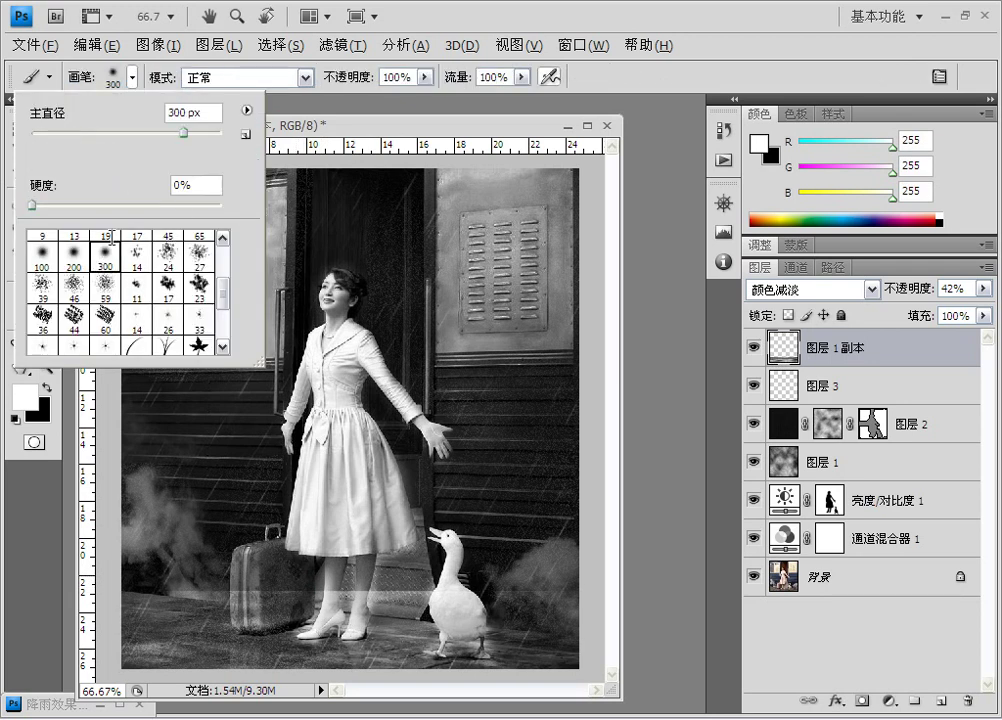
left_click_drag(40, 206, 105, 207)
left_click_drag(185, 134, 63, 134)
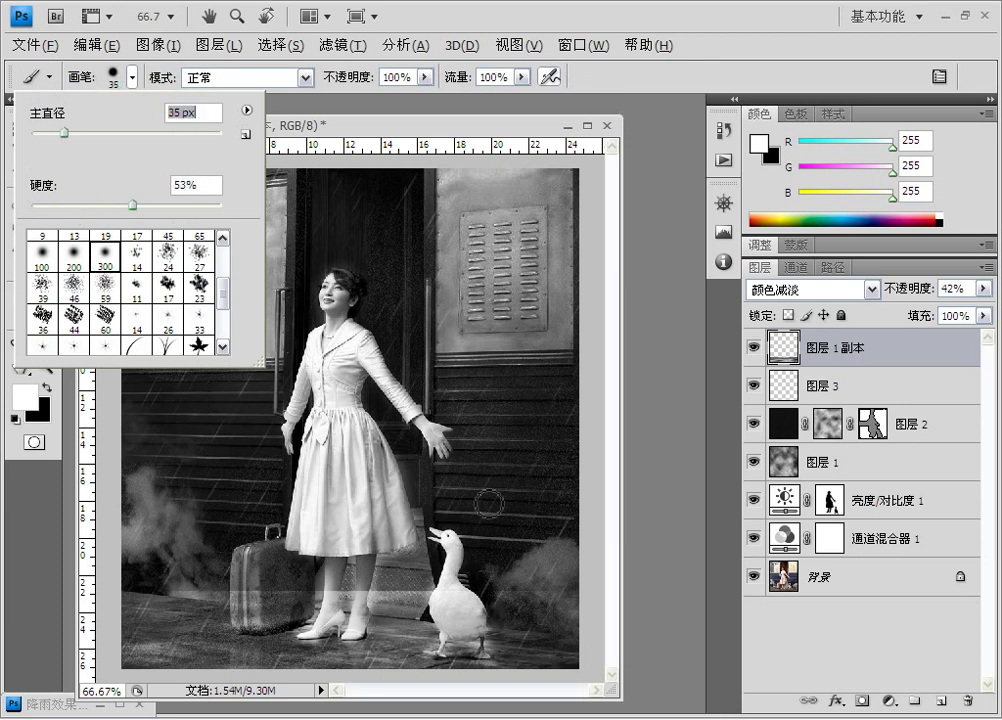
left_click(545, 600)
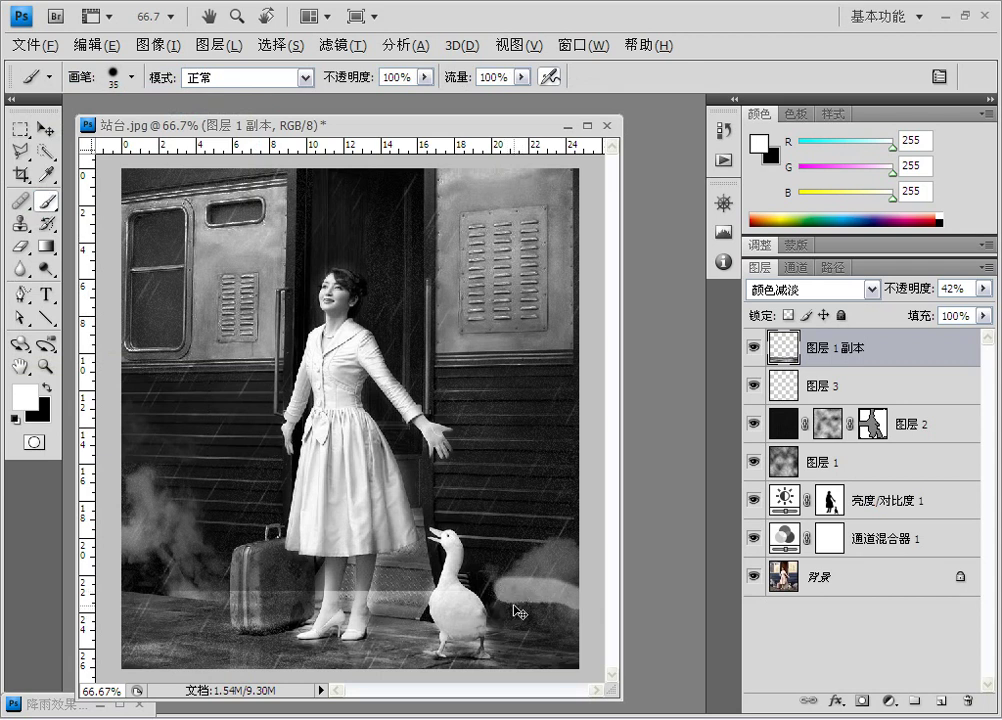
key("ctrl+z")
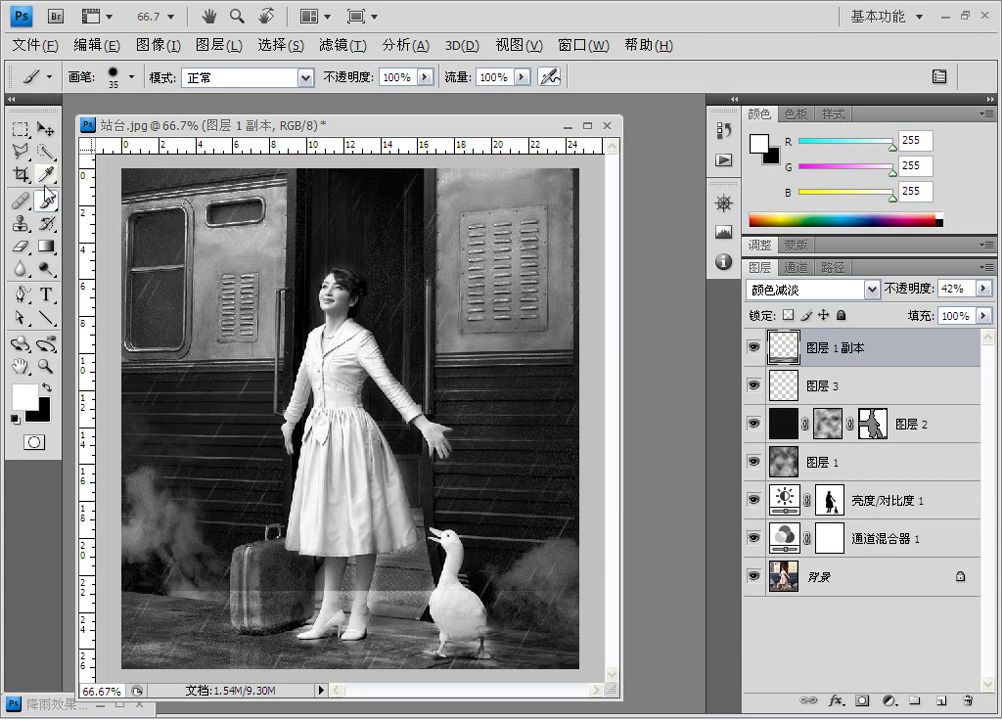
- Erase the hard upper edge and unwanted ground areas of 图层 1 副本 with a soft 48 px Eraser
key("e")
left_click(131, 76)
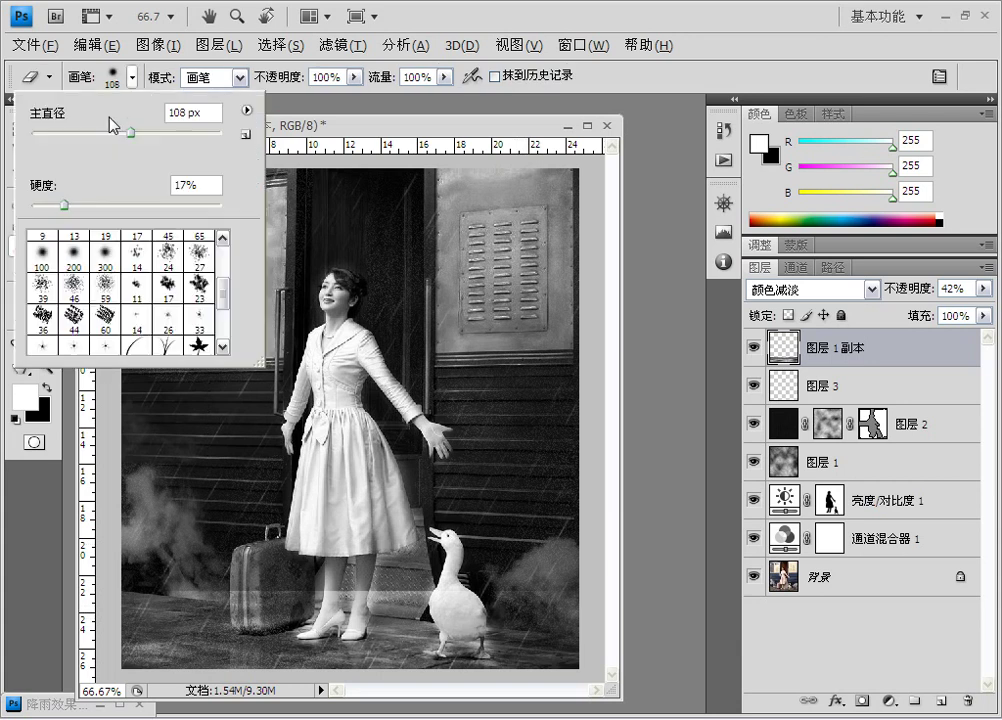
left_click_drag(131, 132, 77, 144)
left_click(588, 598)
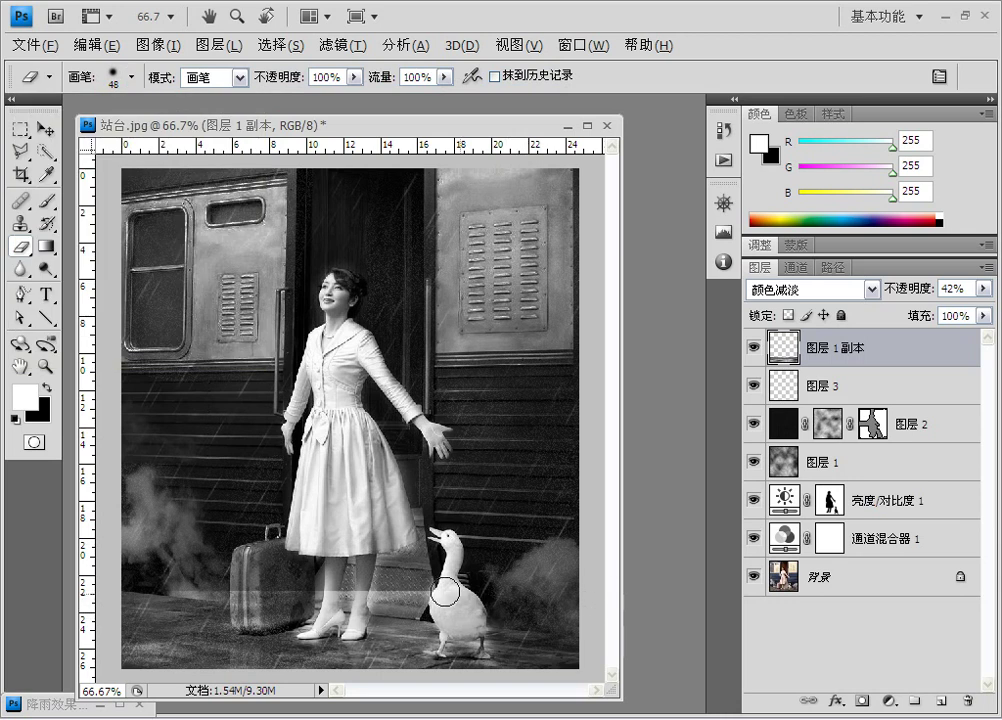
mouse_move(446, 594)
left_mouse_down()
mouse_move(113, 598)
mouse_move(284, 578)
mouse_move(268, 595)
mouse_move(296, 618)
mouse_move(243, 617)
mouse_move(242, 677)
mouse_move(210, 604)
left_mouse_up()
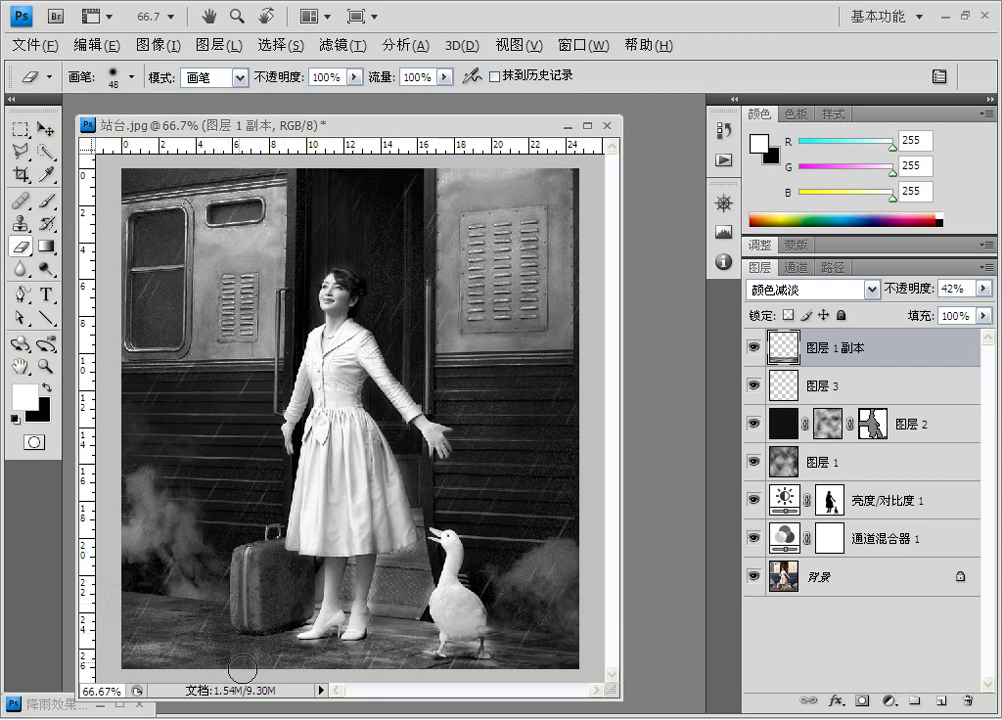
left_click_drag(242, 668, 211, 666)
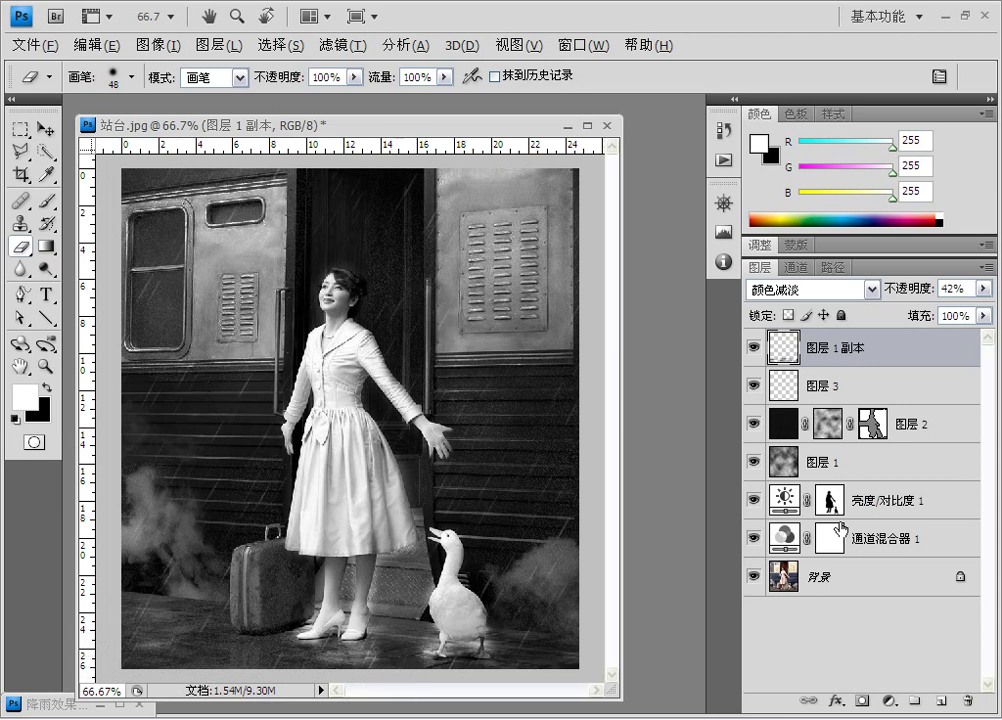
- Add the text "Classic girl" in black (000000) over the vent panel on the train
left_click(47, 294)
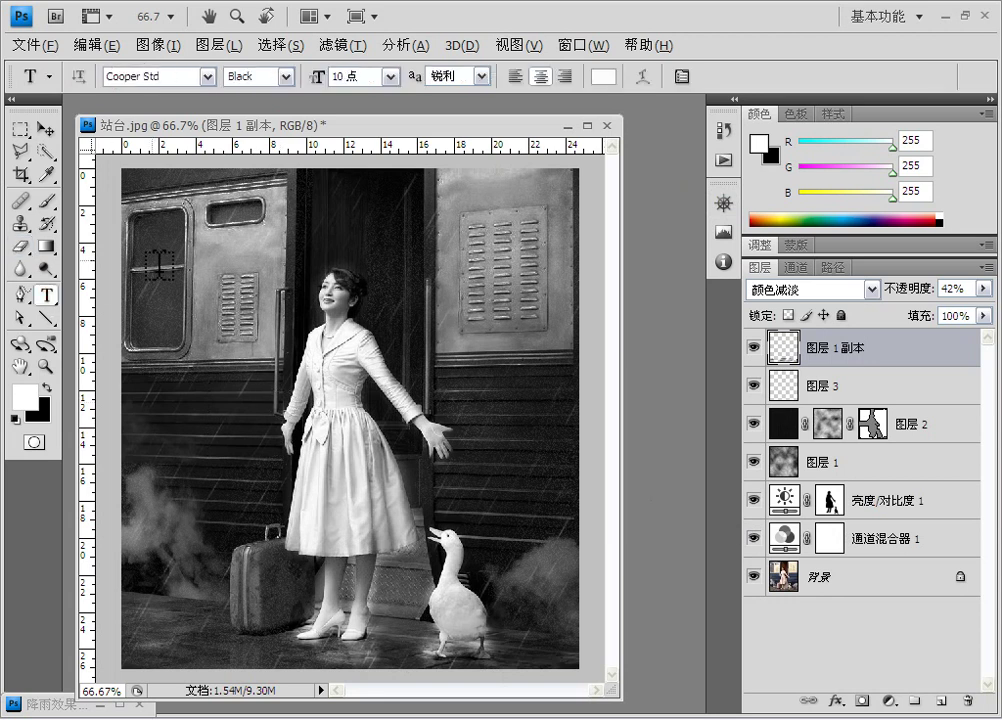
left_click(598, 78)
left_click_drag(510, 318, 408, 470)
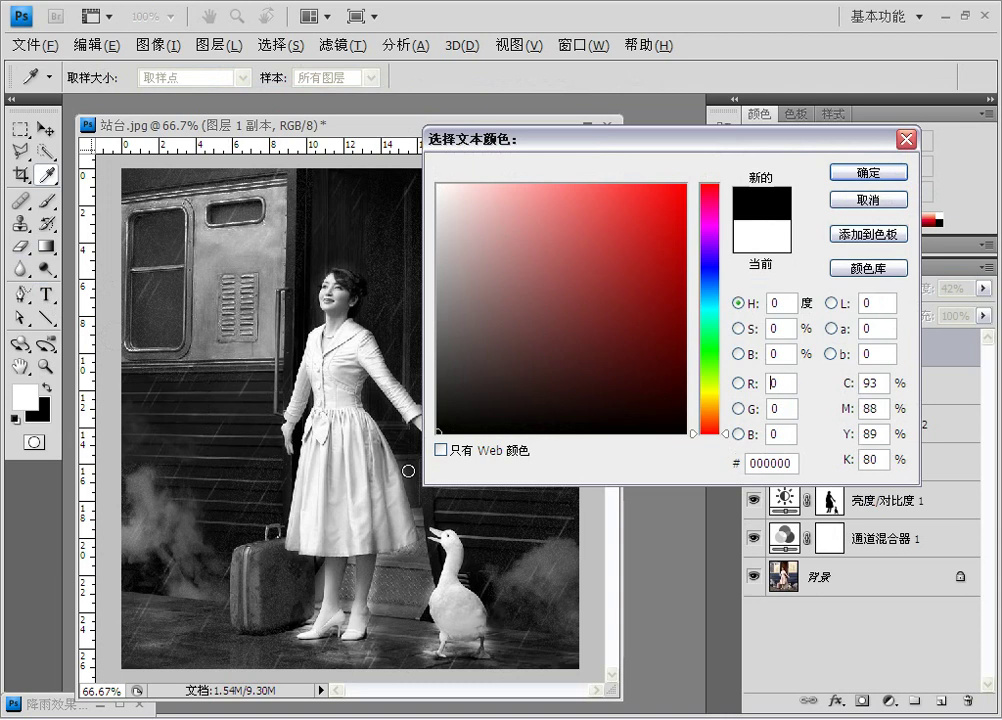
left_click(866, 172)
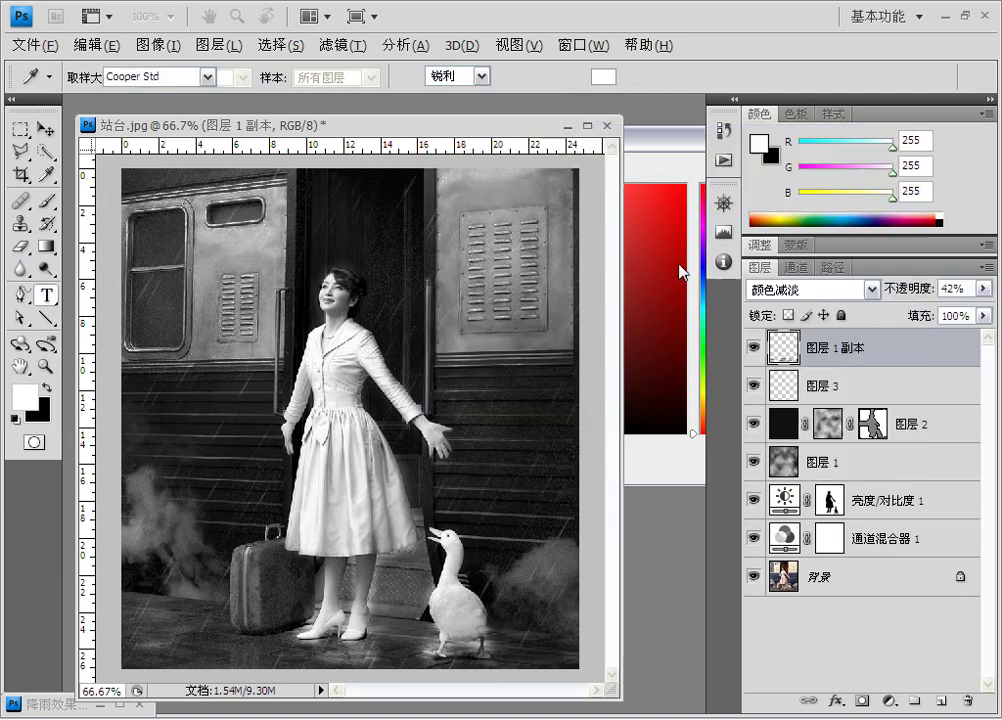
left_click(466, 252)
type("Classic girl")
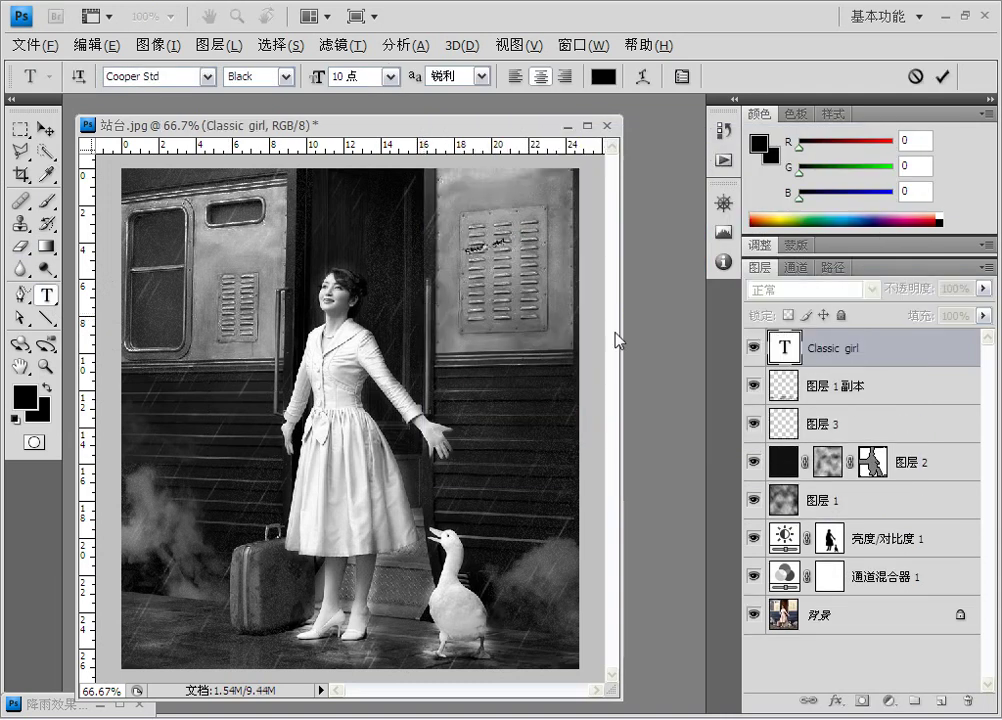
left_click(47, 129)
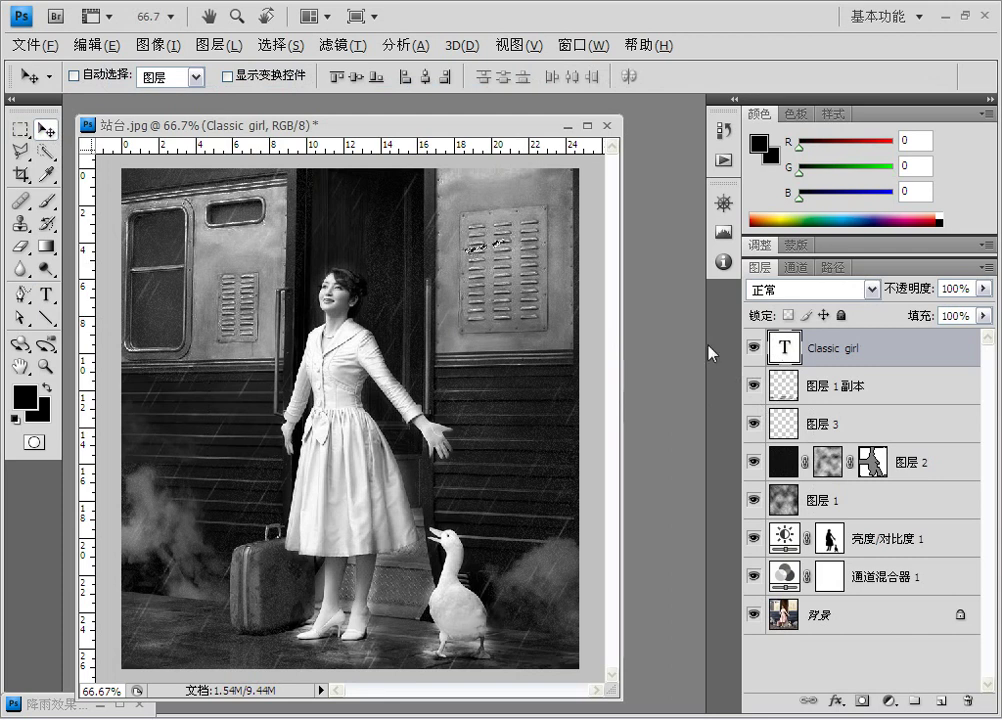
- Define a brush preset from the Classic girl text, keeping the default name
left_click(95, 45)
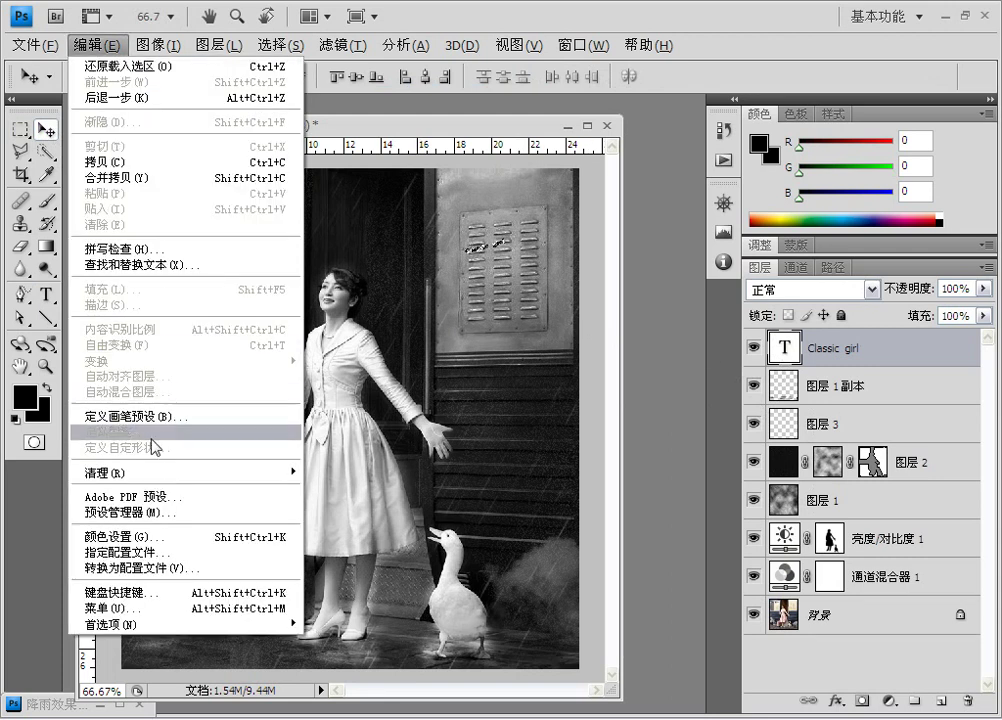
left_click(153, 420)
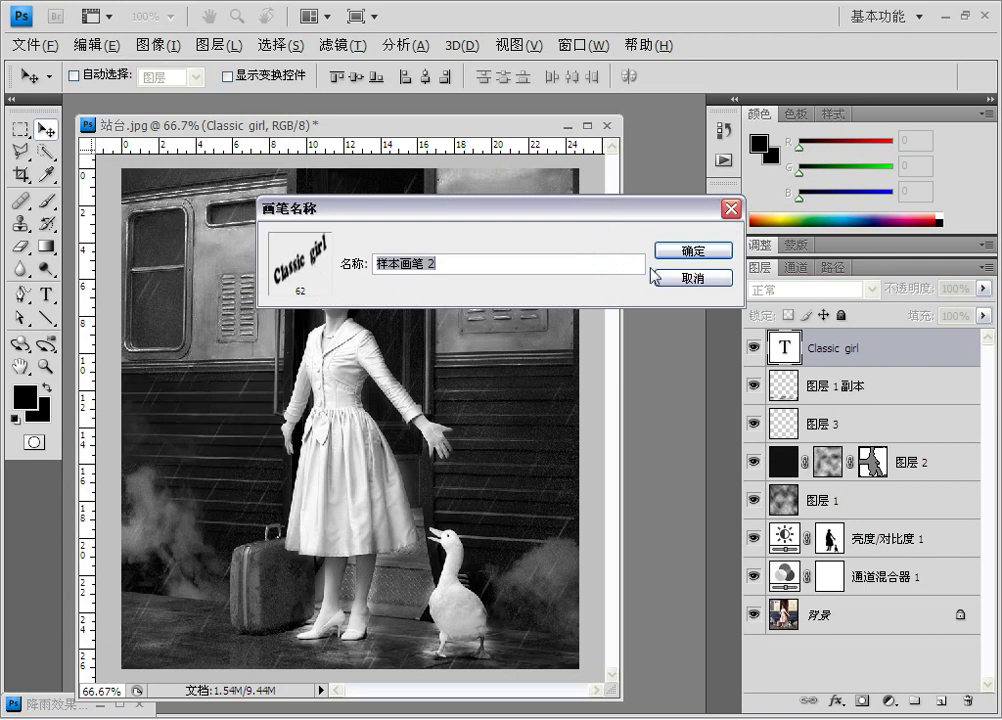
left_click(682, 255)
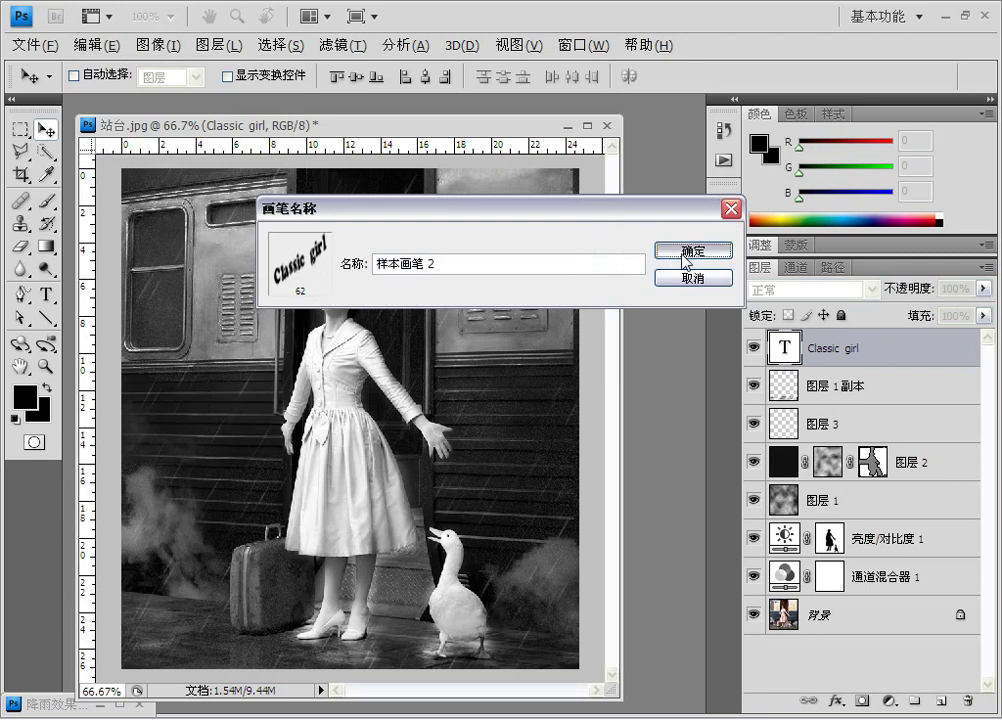
- Hide the Classic girl text layer and create a new layer above it
left_click(754, 349)
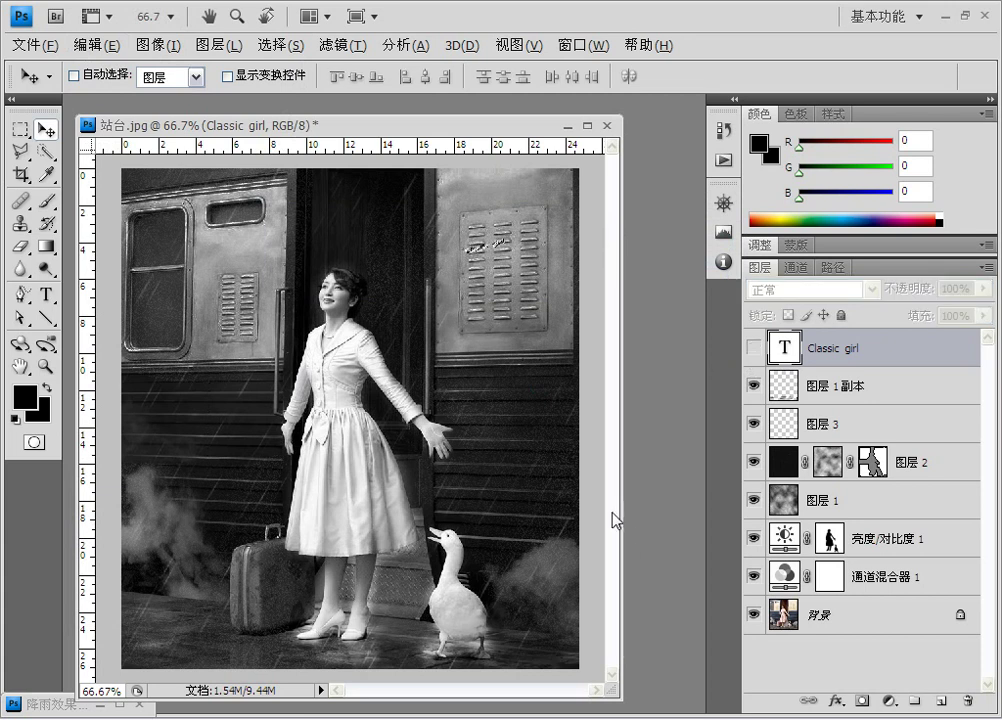
left_click(940, 702)
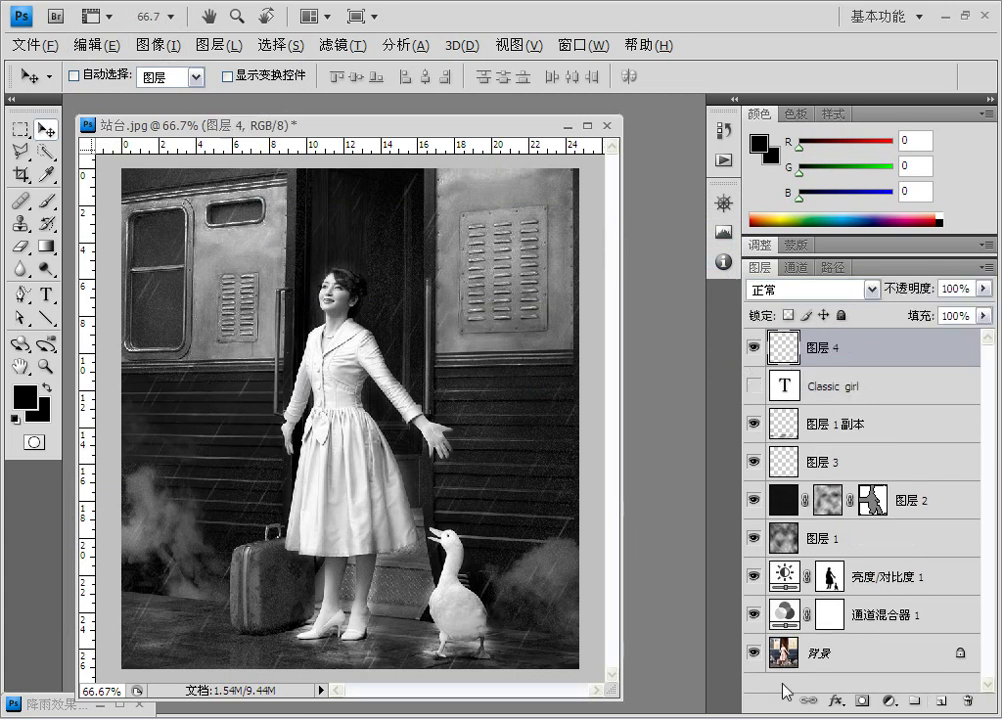
- Select the newly defined 62 px Classic girl text brush for the Brush tool and set the foreground colour to white
left_click(46, 201)
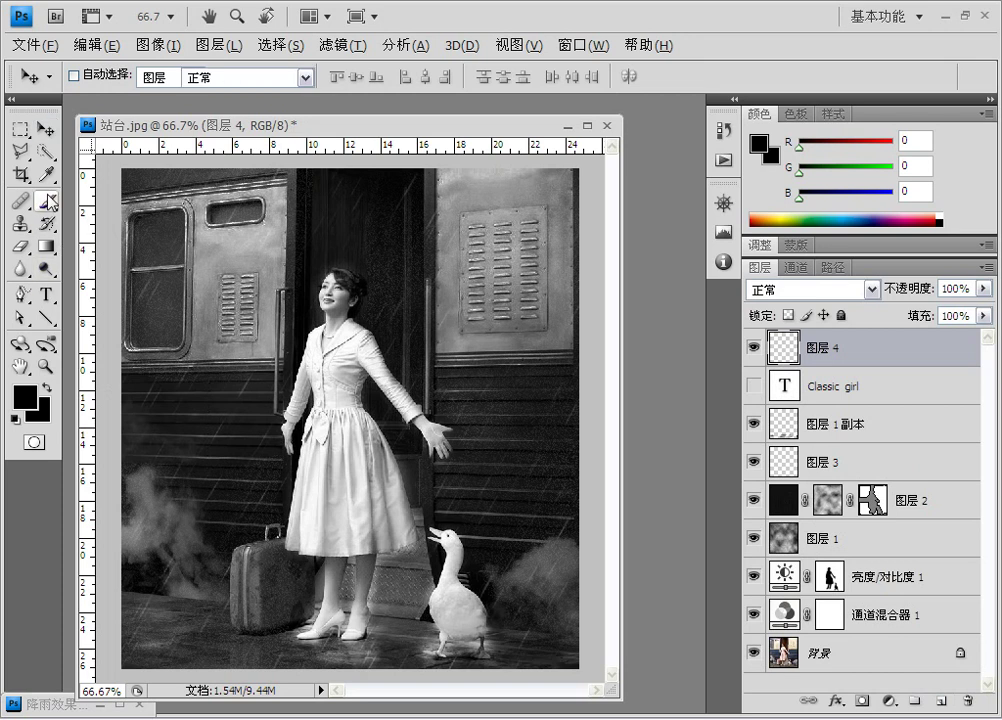
left_click(131, 77)
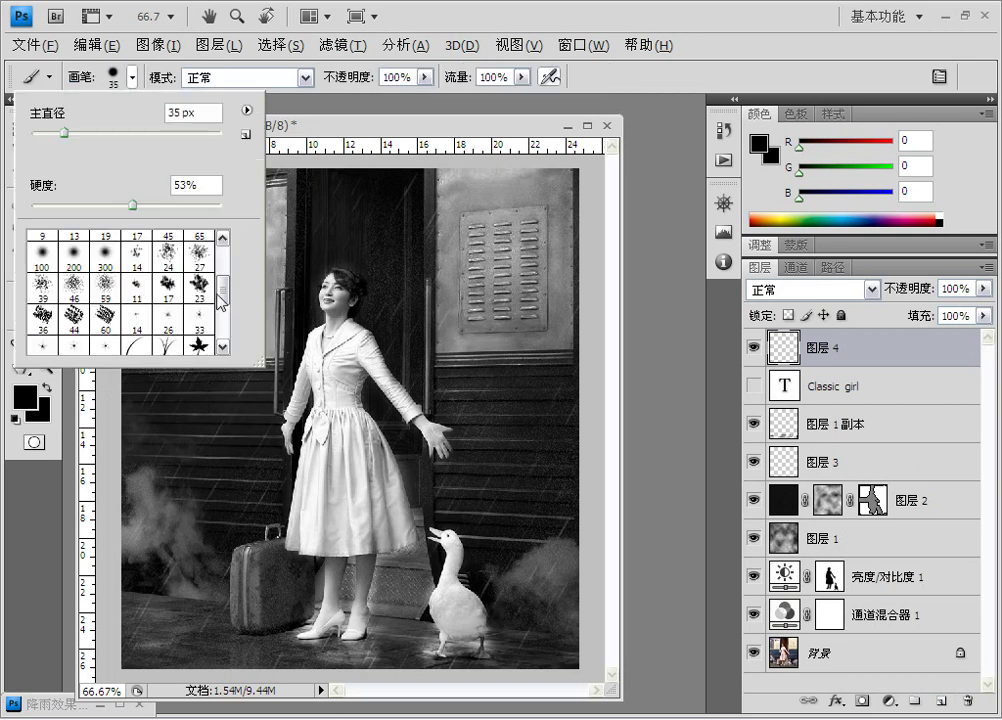
left_click_drag(220, 298, 221, 346)
left_click(42, 335)
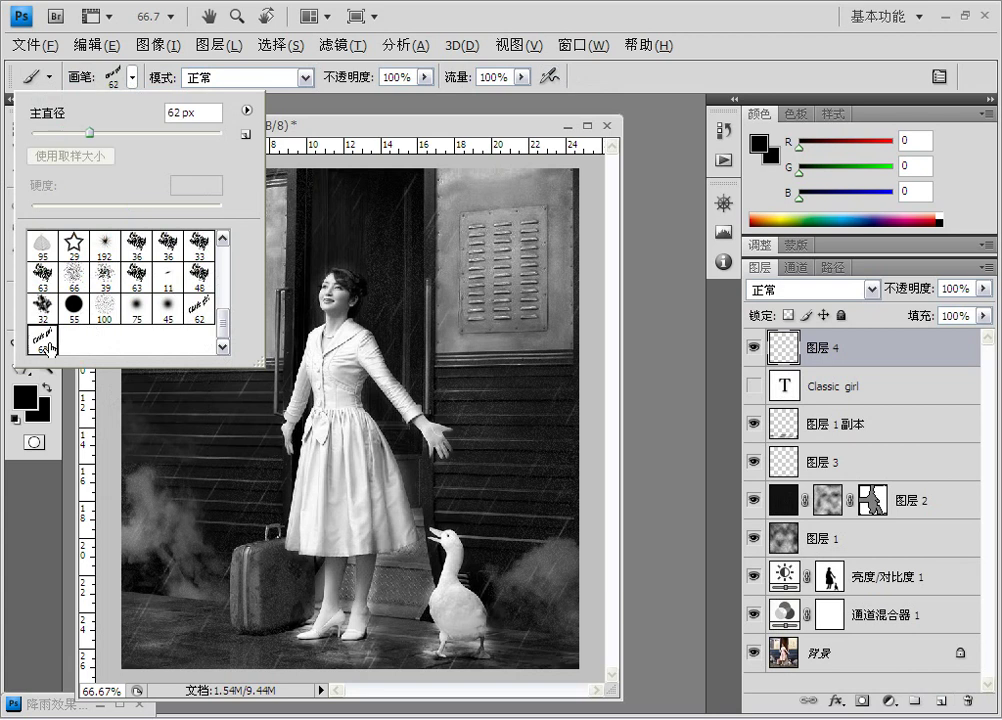
left_click(405, 182)
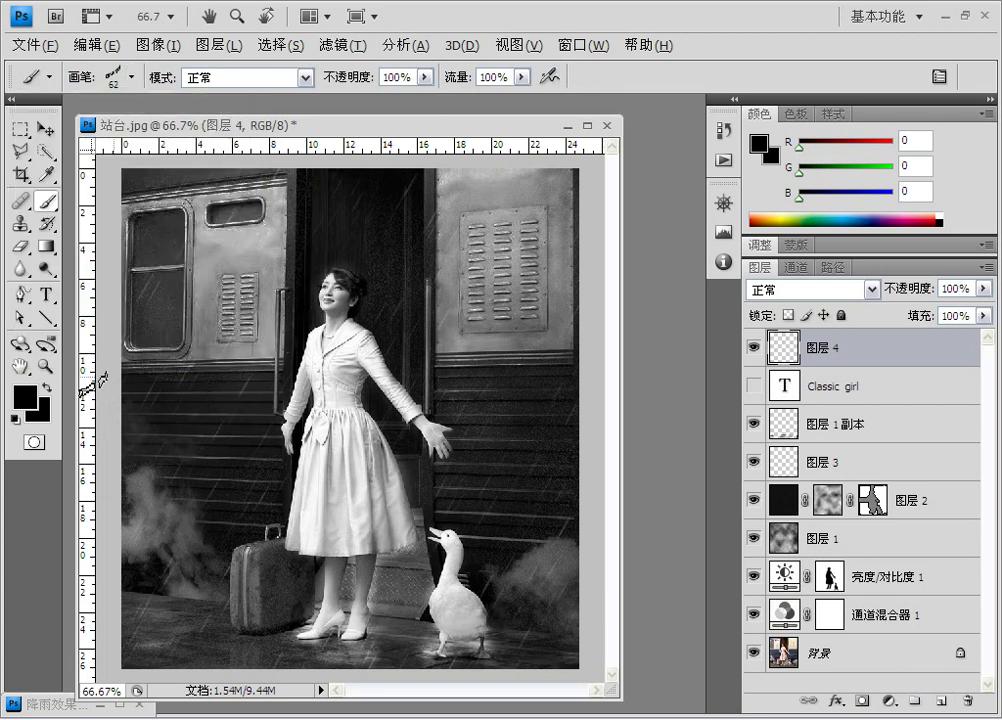
left_click(16, 418)
key("x")
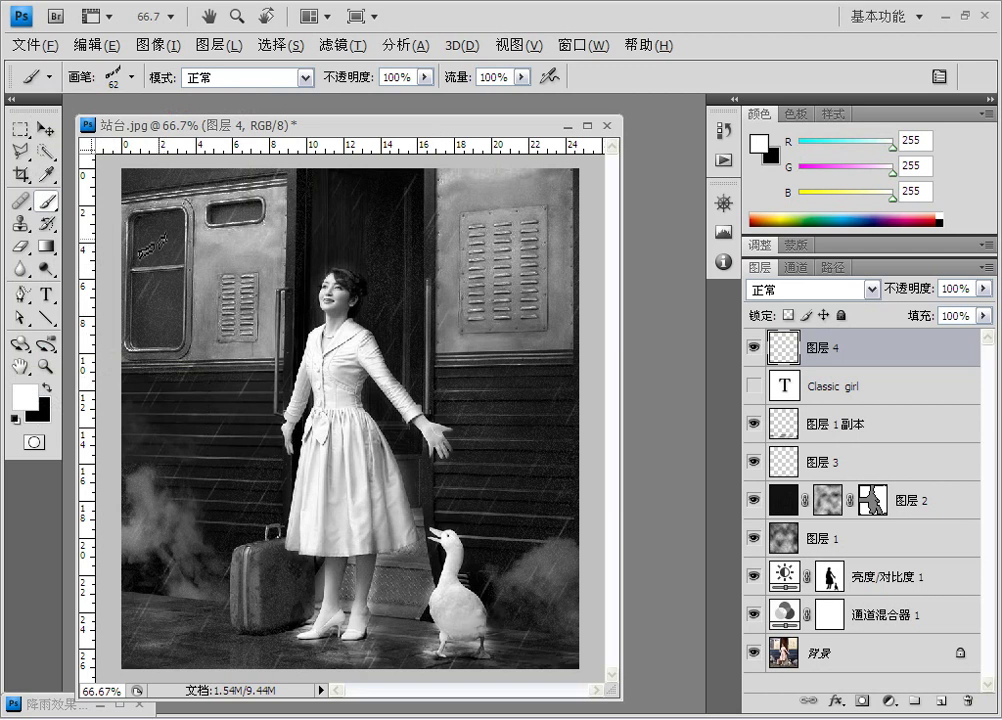
- Stamp white Classic girl text marks on 图层 4, scattered over the train, doorway, suitcase, duck and ground
left_click(155, 253)
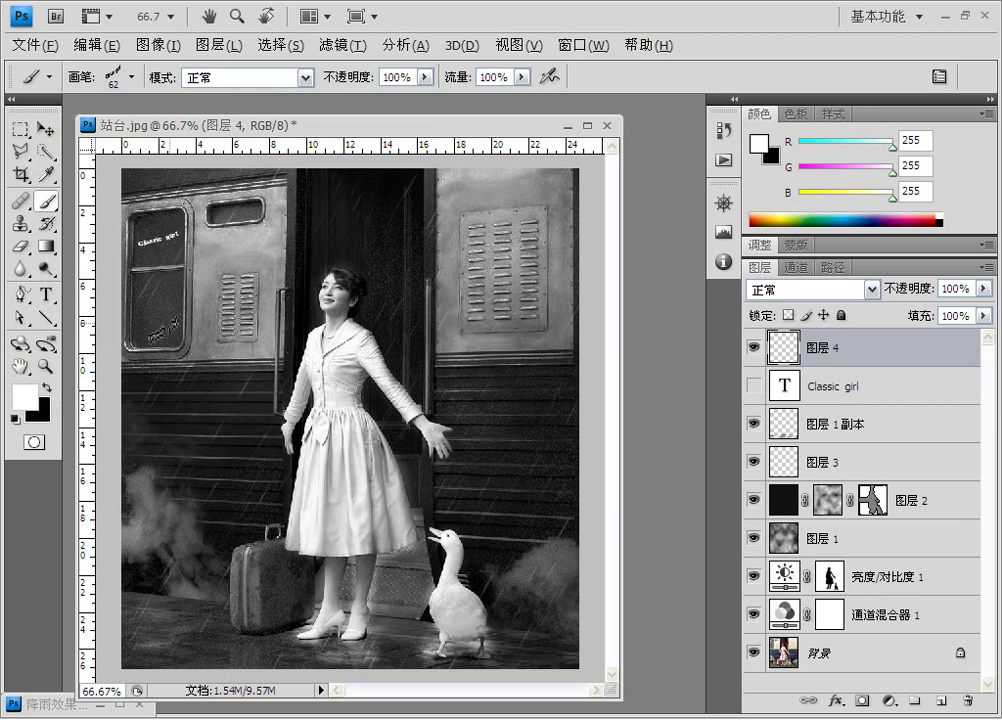
left_click(145, 415)
left_click(228, 425)
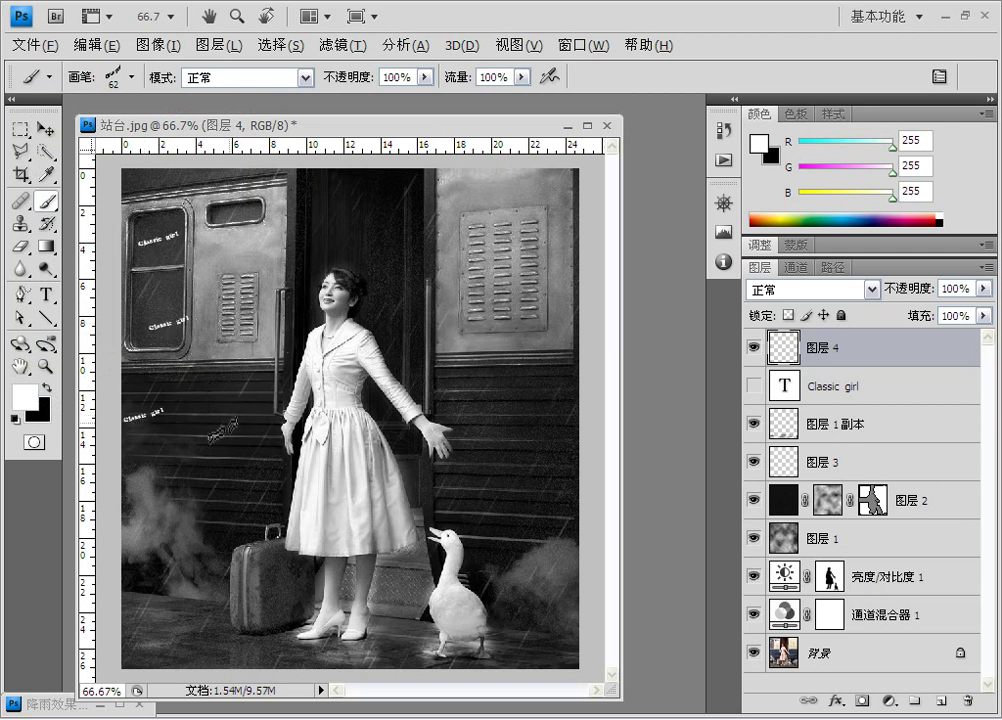
left_click(277, 315)
left_click(378, 216)
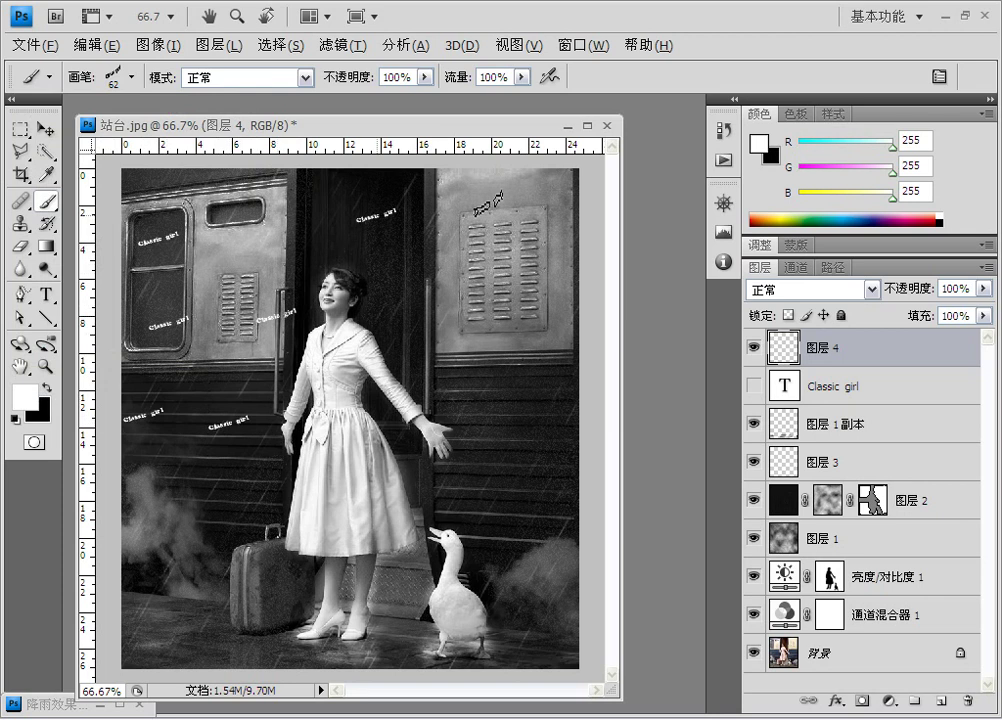
left_click(504, 192)
left_click(412, 268)
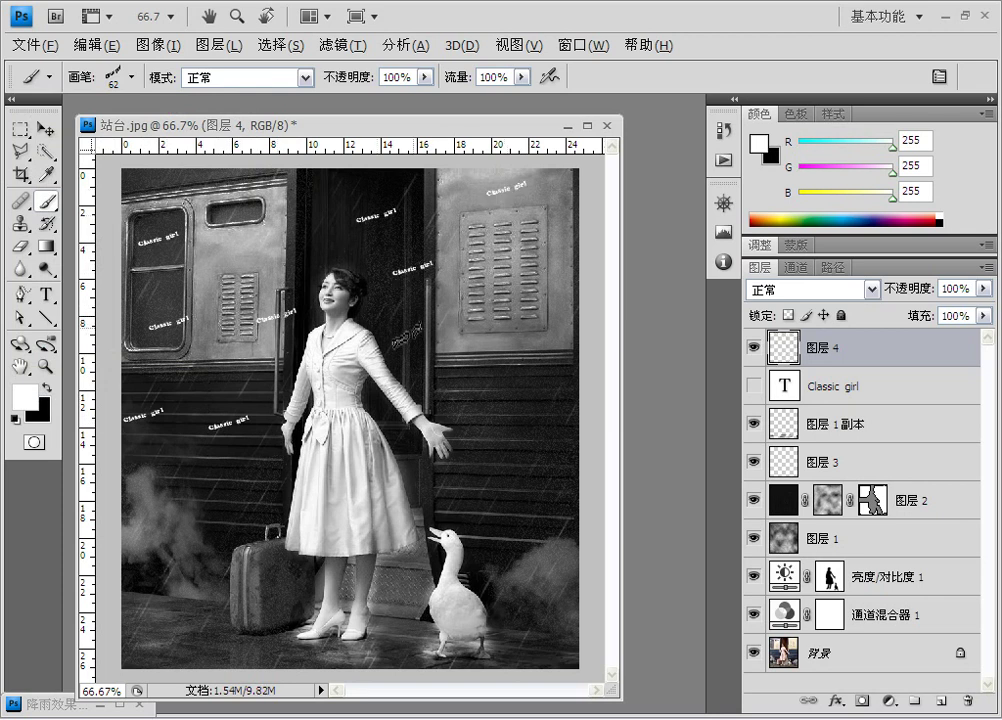
left_click(405, 328)
left_click(500, 340)
left_click(553, 290)
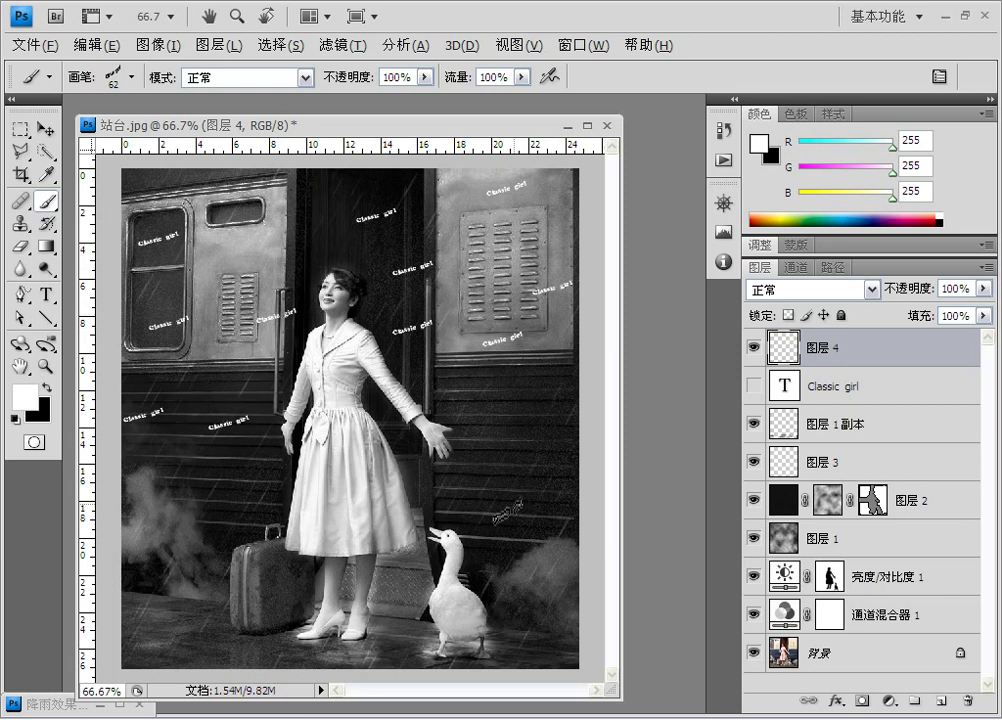
left_click(511, 506)
left_click(243, 610)
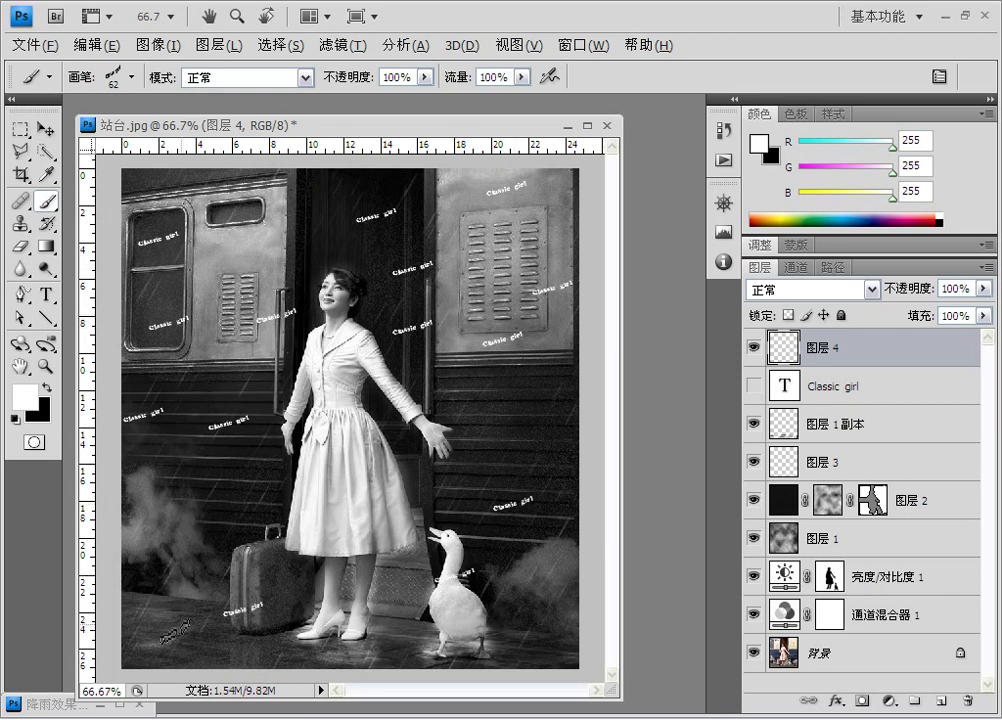
left_click(153, 600)
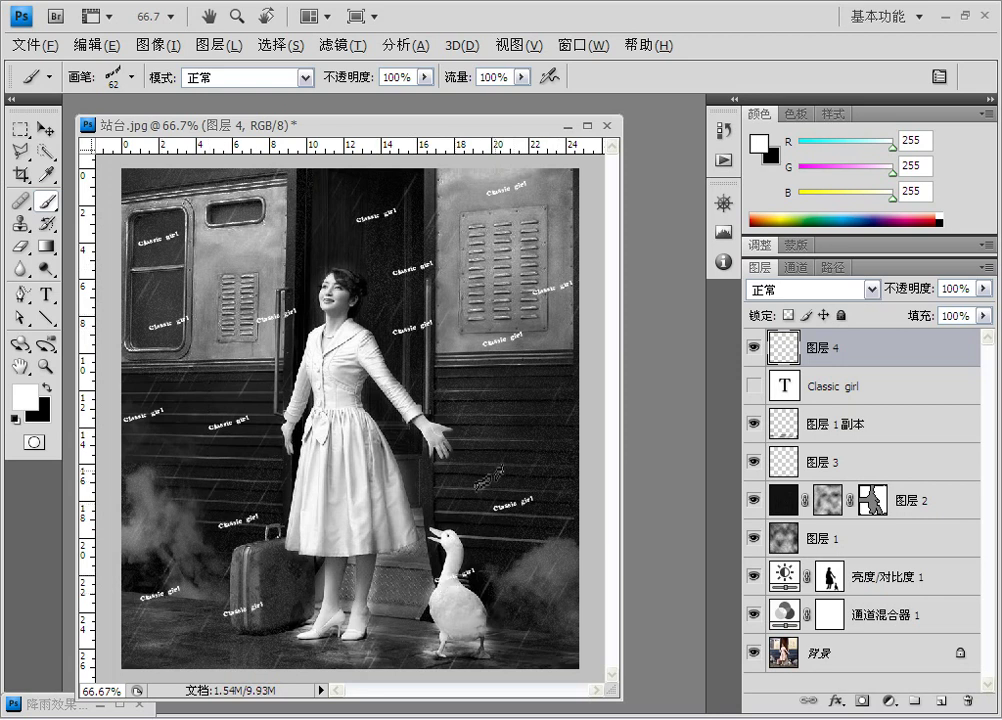